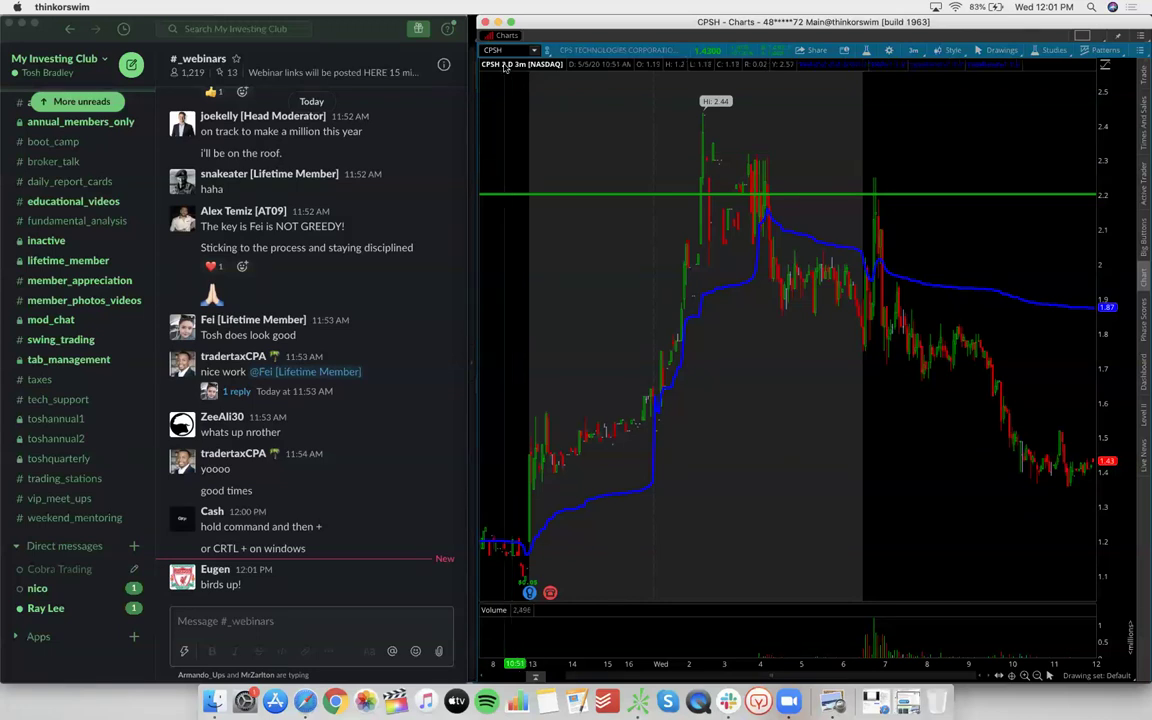
Load BYND on the 2-day 3-minute chart and briefly show, then hide, its news headlines
type("BYND")
key("Return")
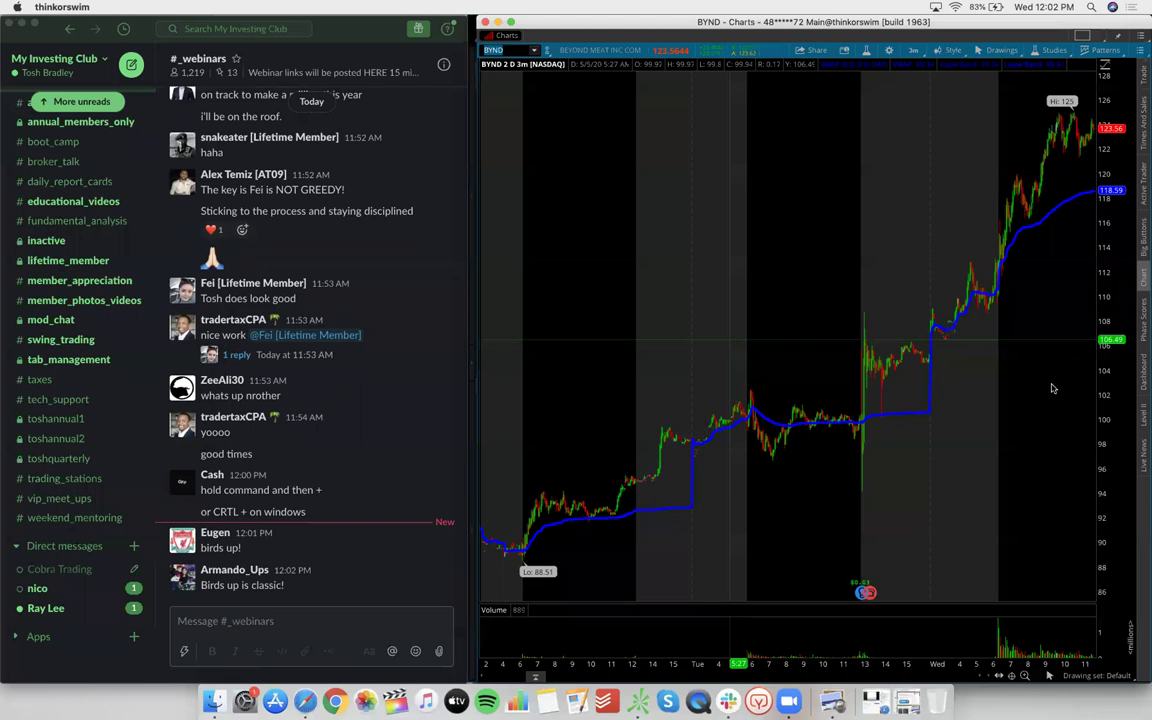
left_click(1145, 462)
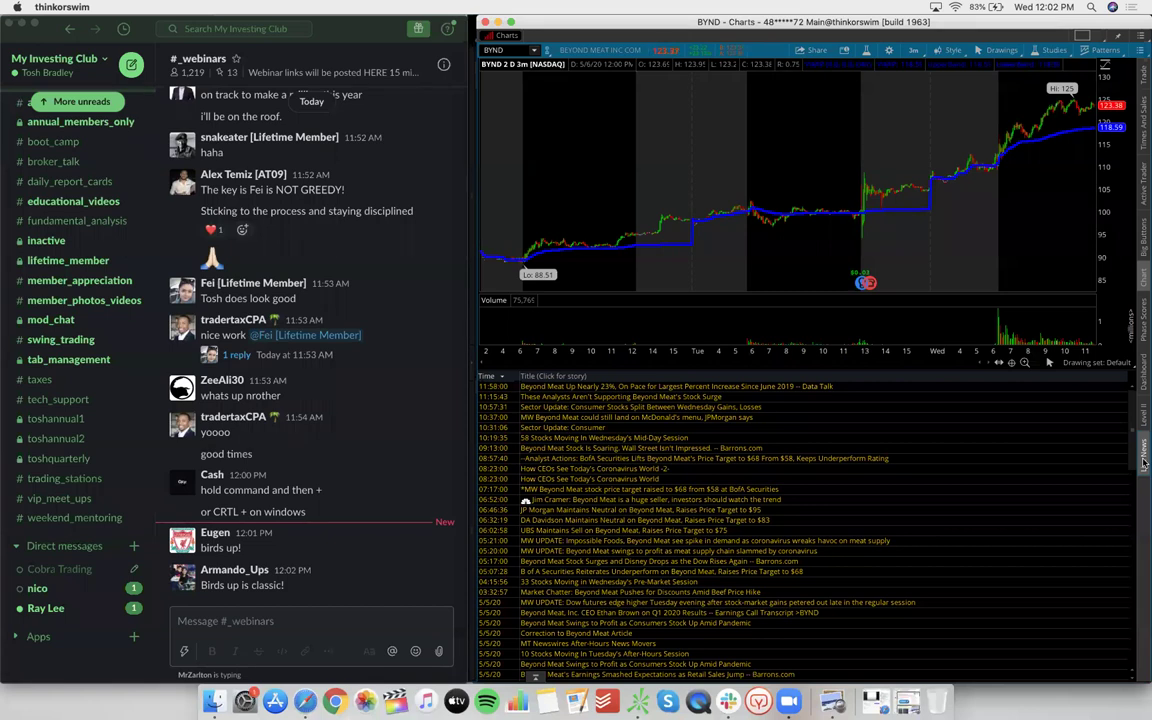
left_click(1145, 462)
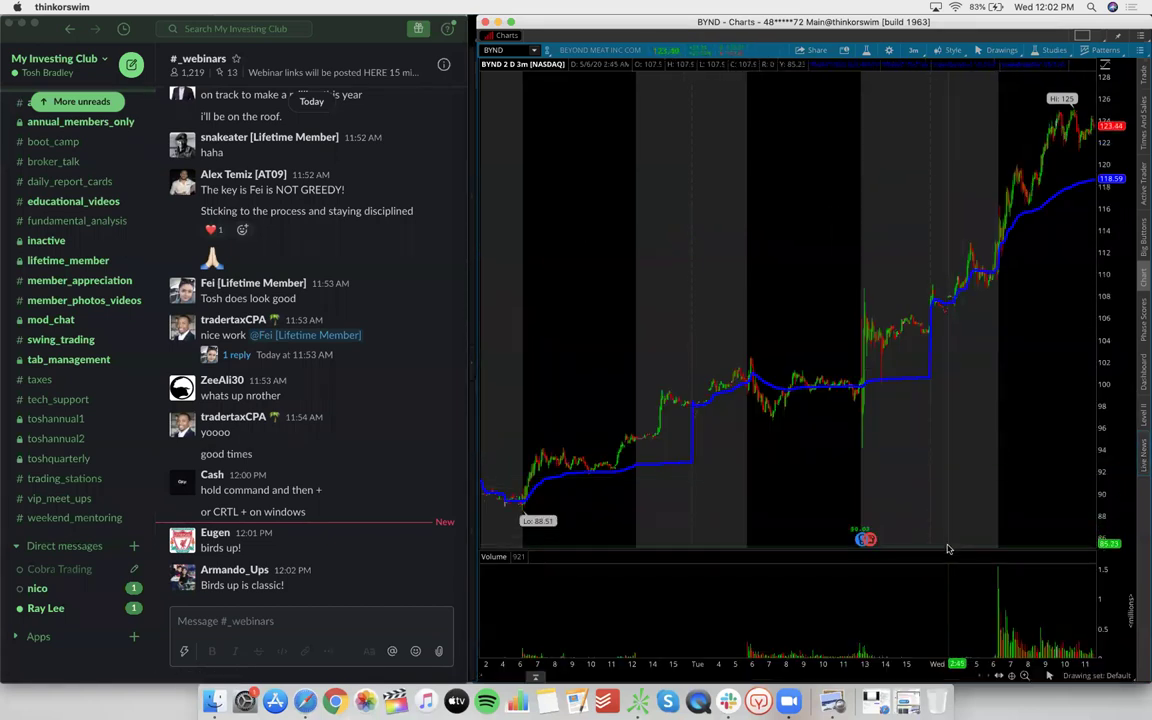
left_click_drag(953, 549, 944, 710)
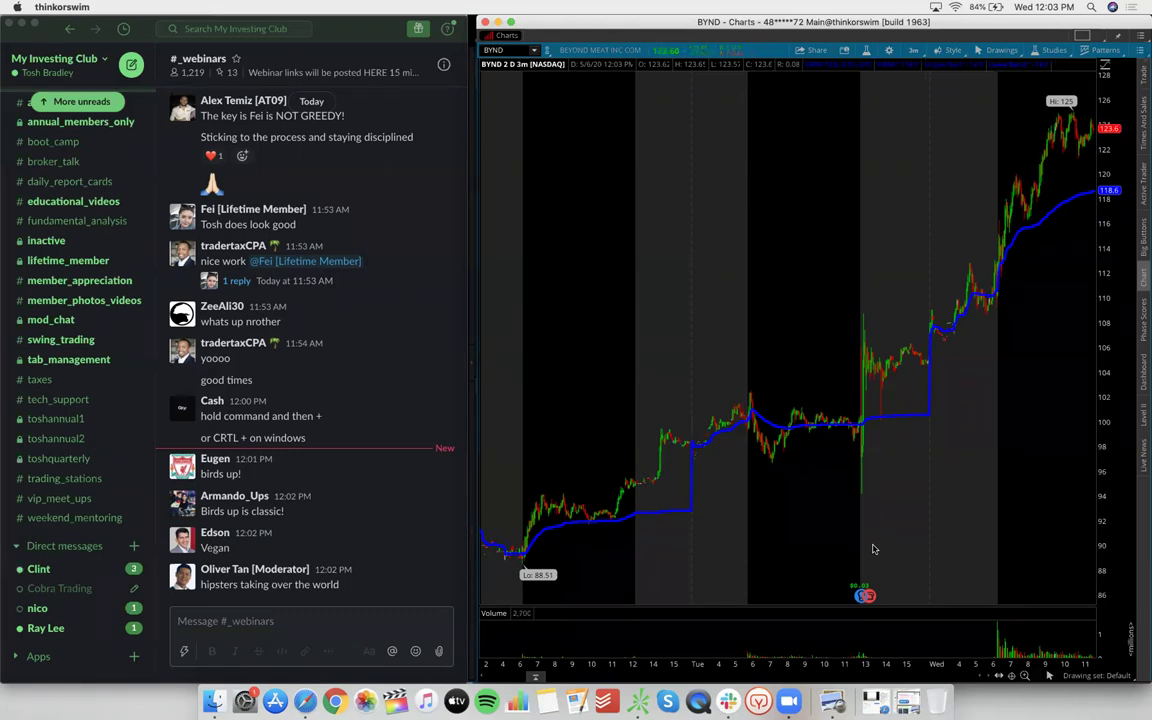
Load SPY on the chart and scroll across its candles
left_click(511, 53)
type("SPY")
key("Return")
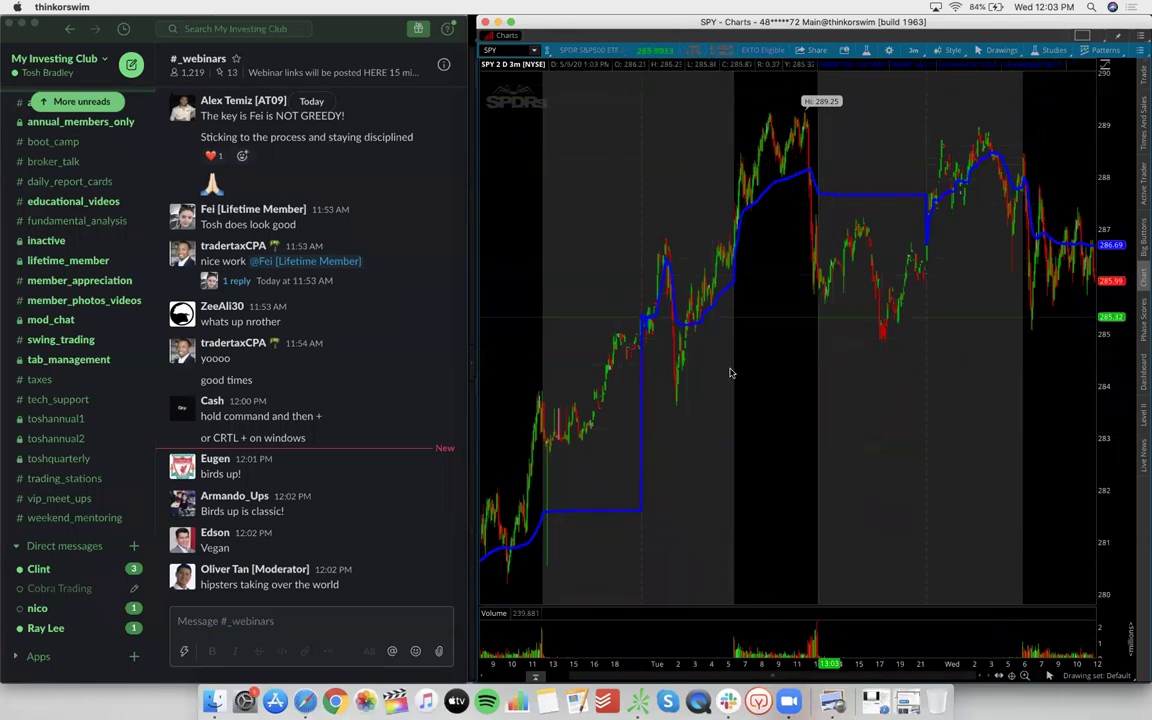
scroll(830, 220, "left", 3)
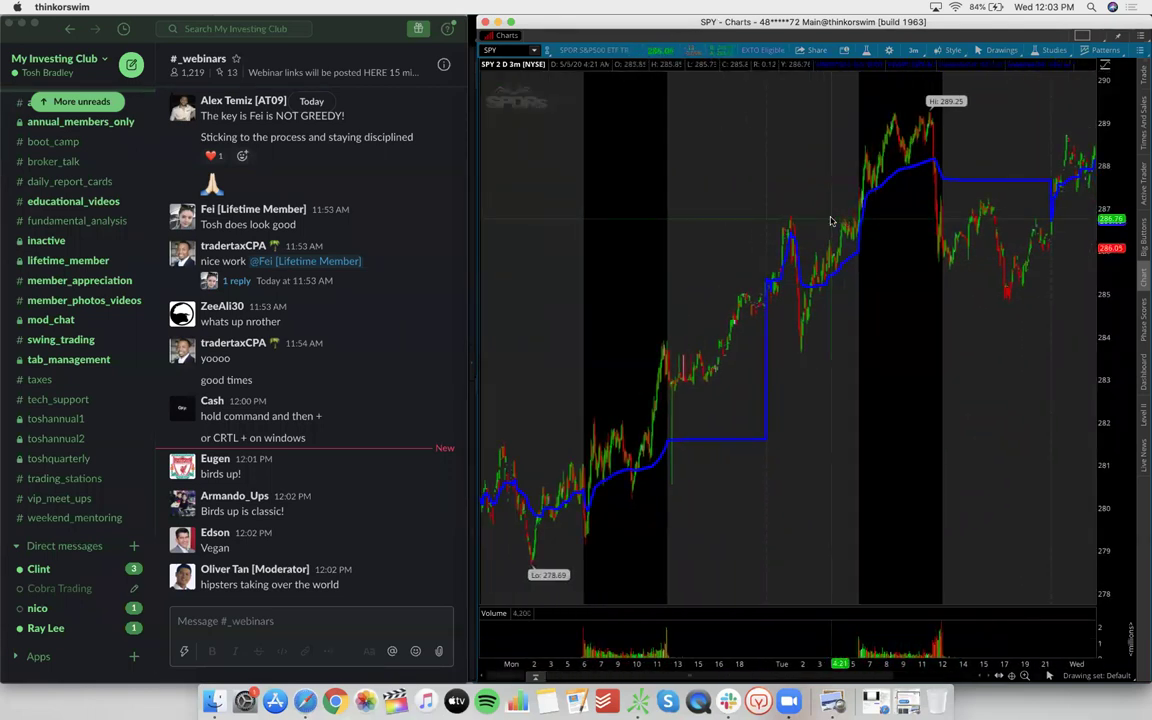
scroll(830, 220, "right", 2)
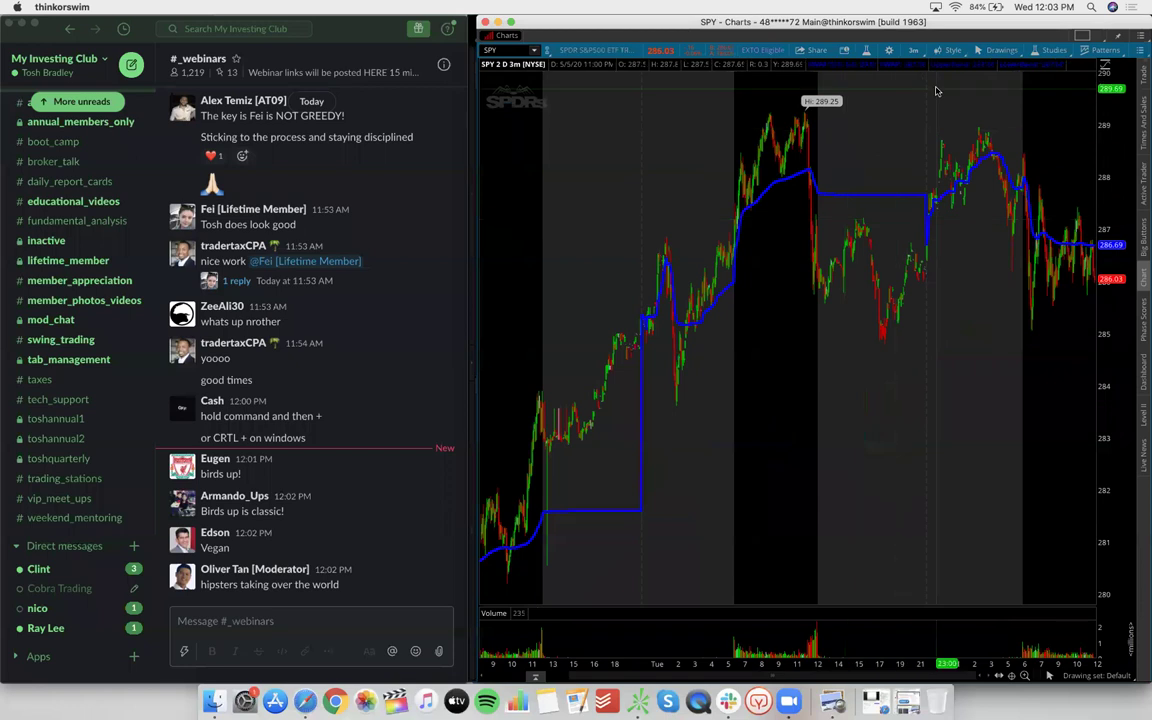
View SPY on the 1Y:1D time frame, then return it to 2D:3m
left_click(912, 53)
left_click(850, 121)
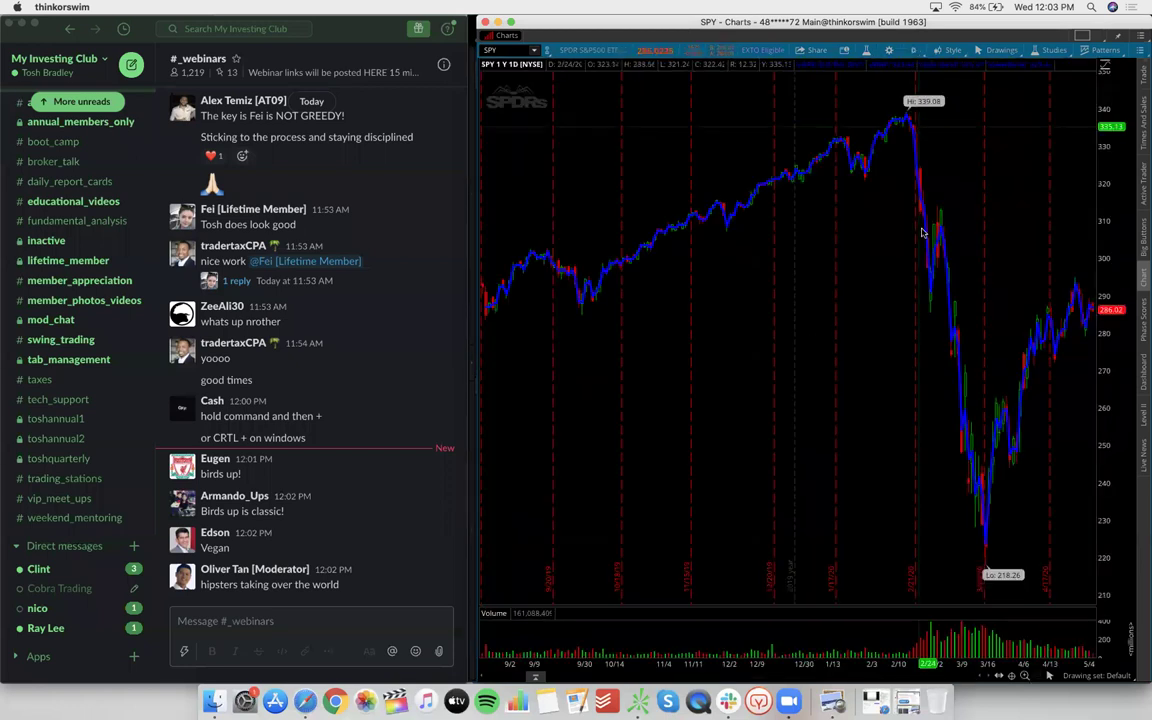
scroll(931, 342, "up", 3)
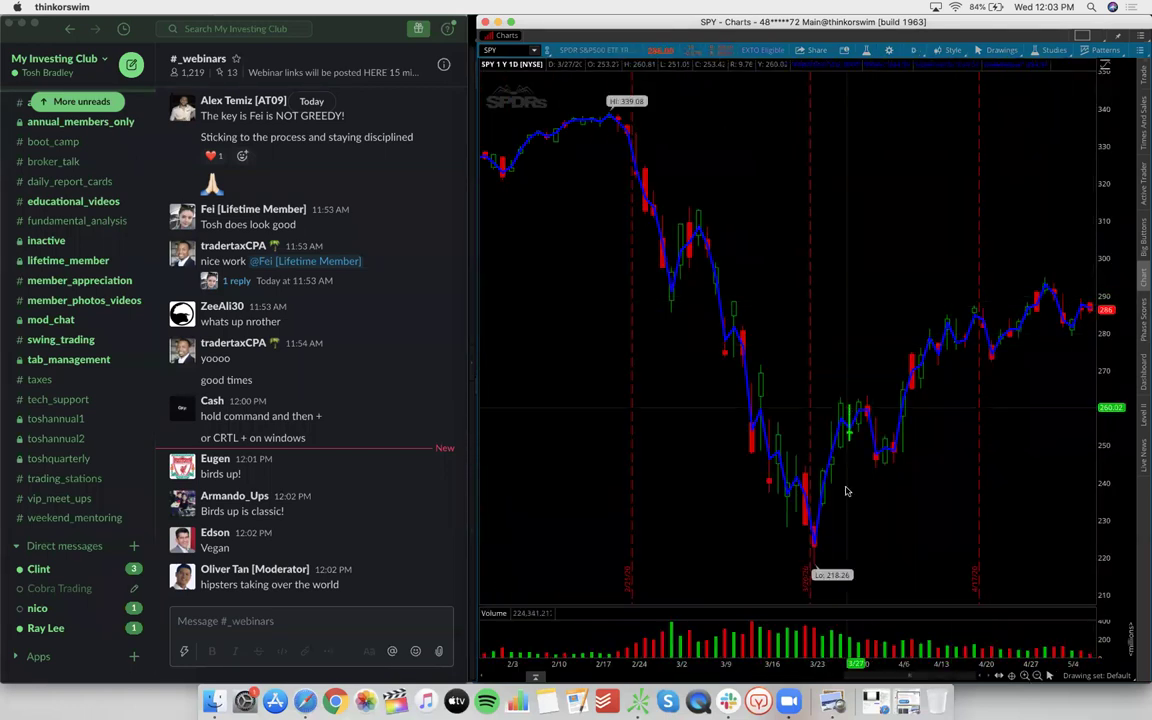
scroll(870, 265, "down", 3)
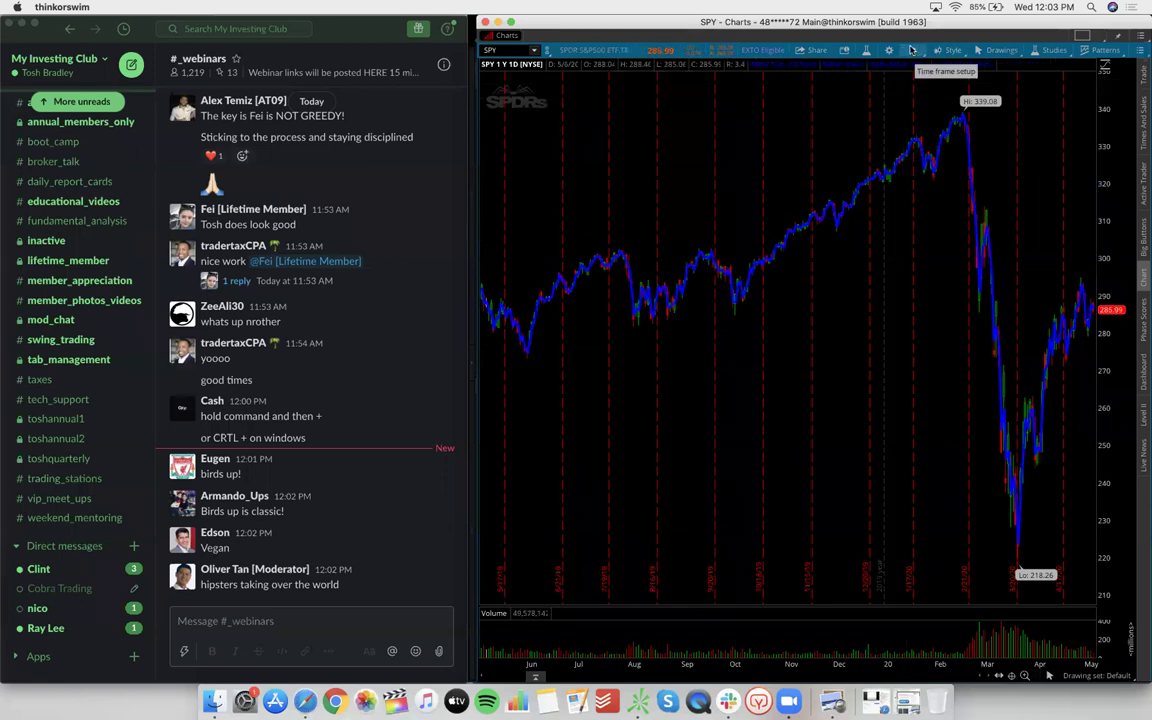
left_click(911, 50)
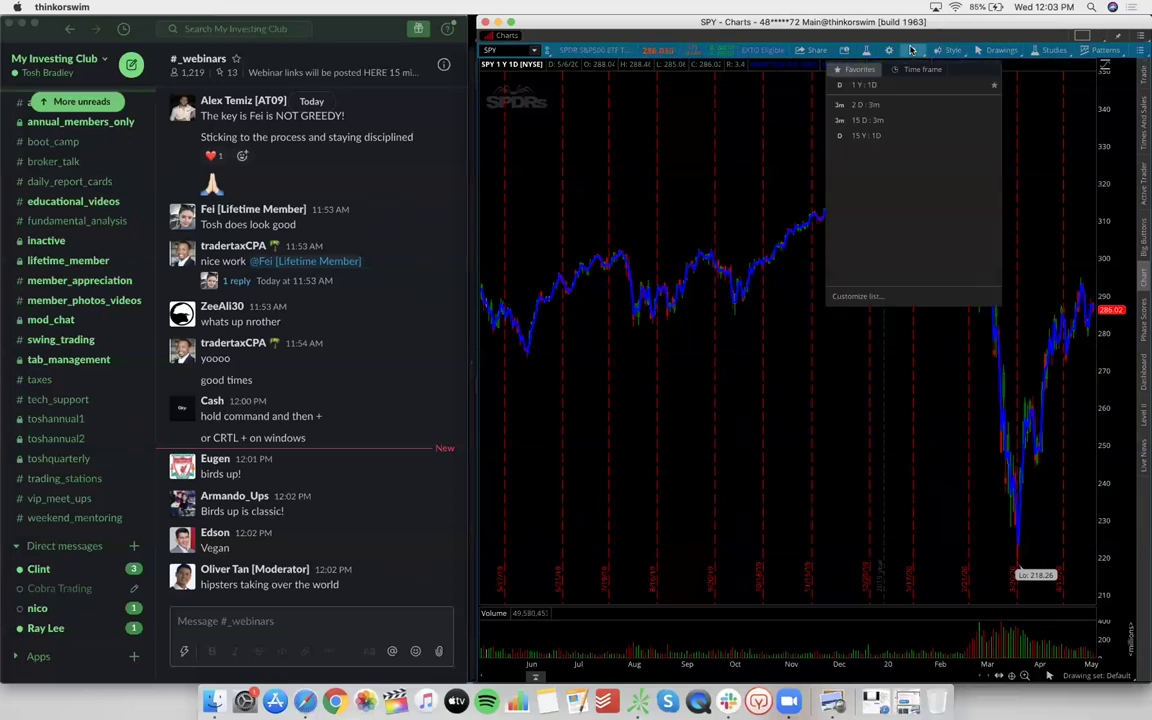
left_click(896, 100)
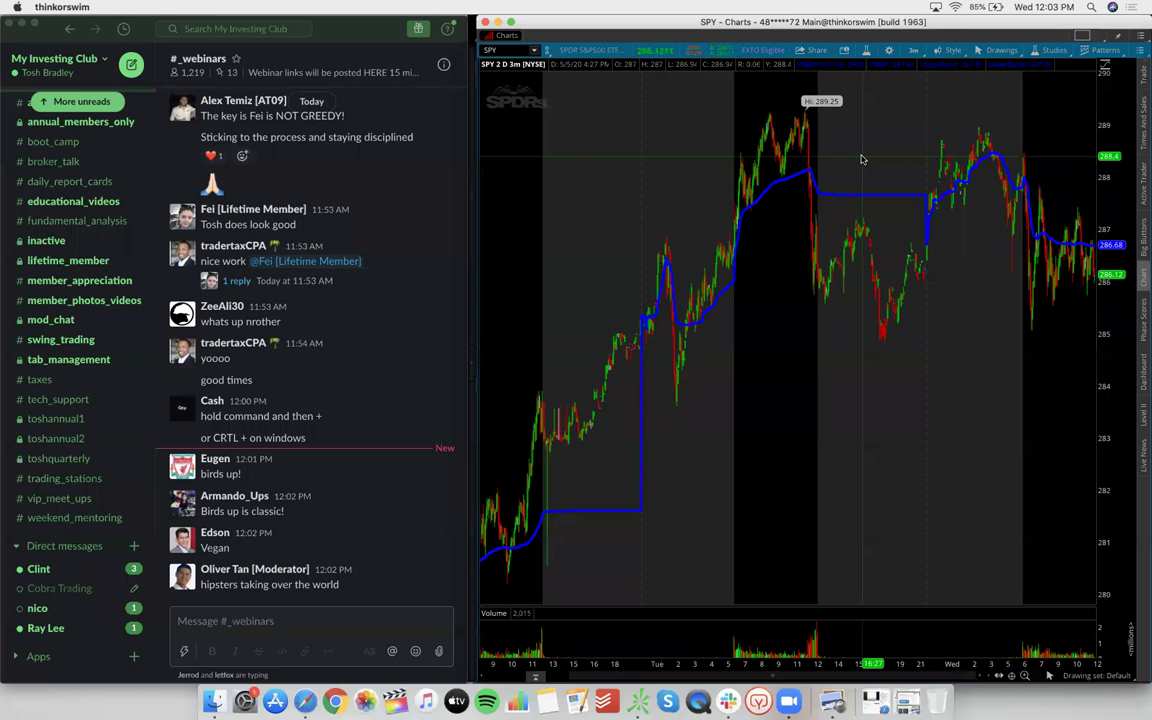
Load MVIS, drag-zoom into a stretch of its candles, then zoom back out
left_click(509, 50)
type("MVIS")
key("Return")
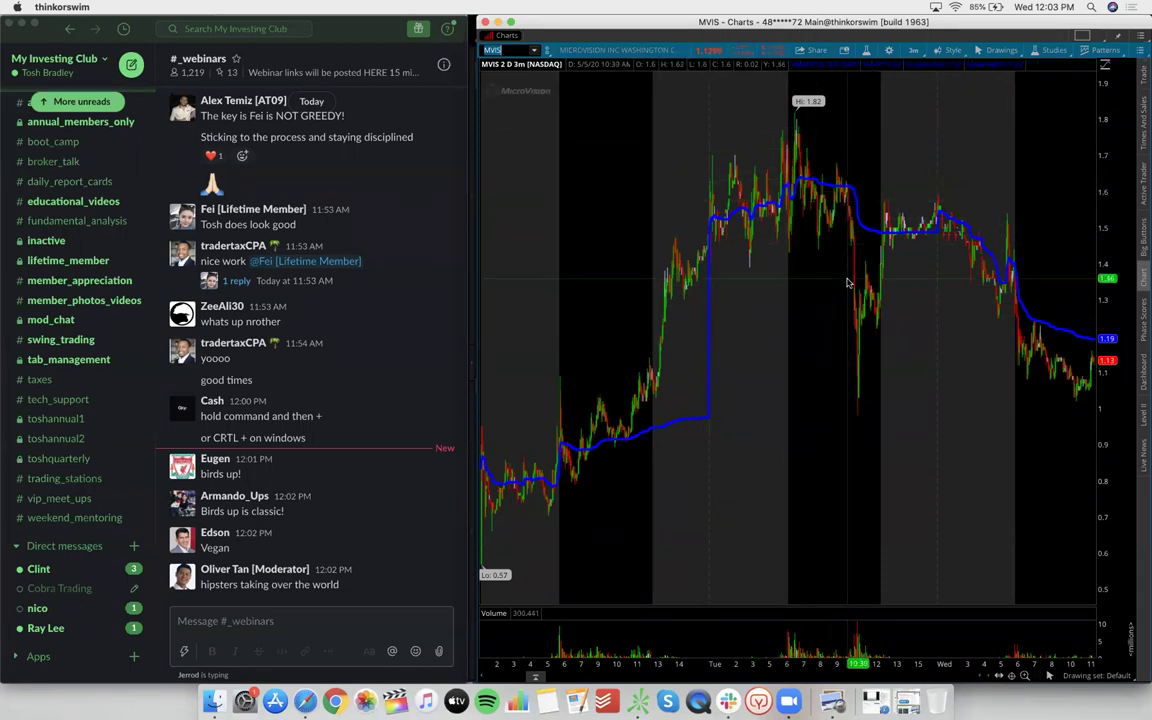
left_click_drag(600, 330, 832, 330)
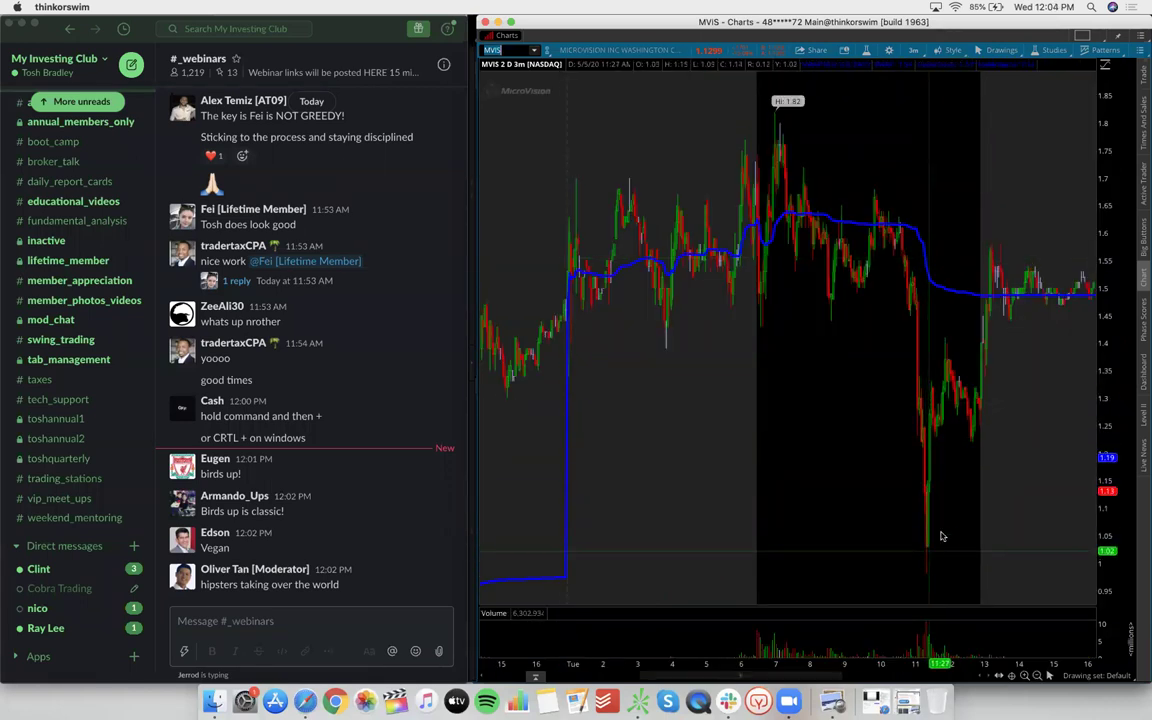
scroll(839, 428, "down", 2)
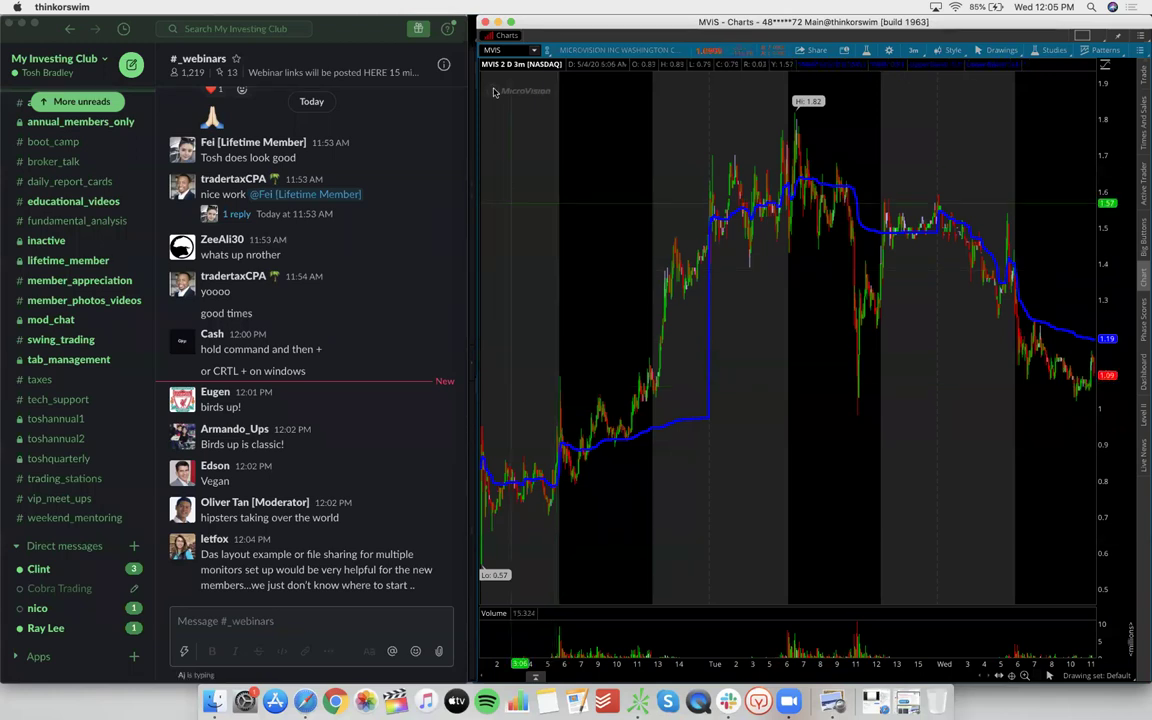
Load XRF and remove both the lower and upper oval drawings from its chart
left_click(505, 50)
type("XRF")
key("Return")
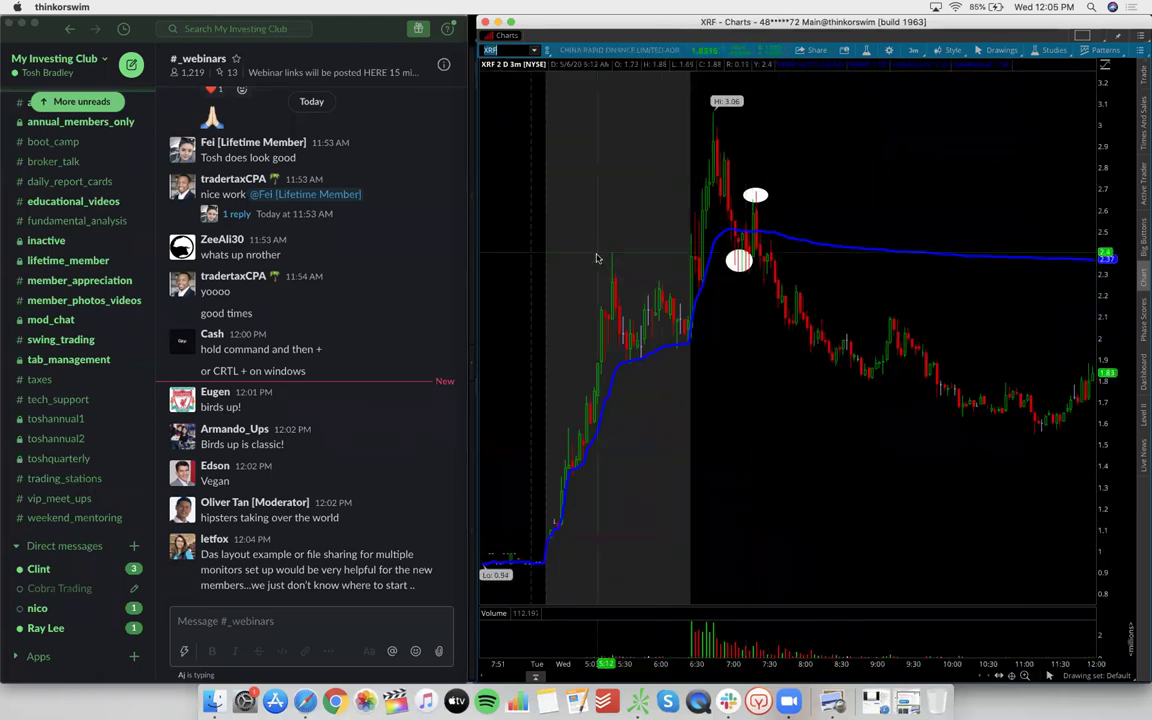
right_click(745, 265)
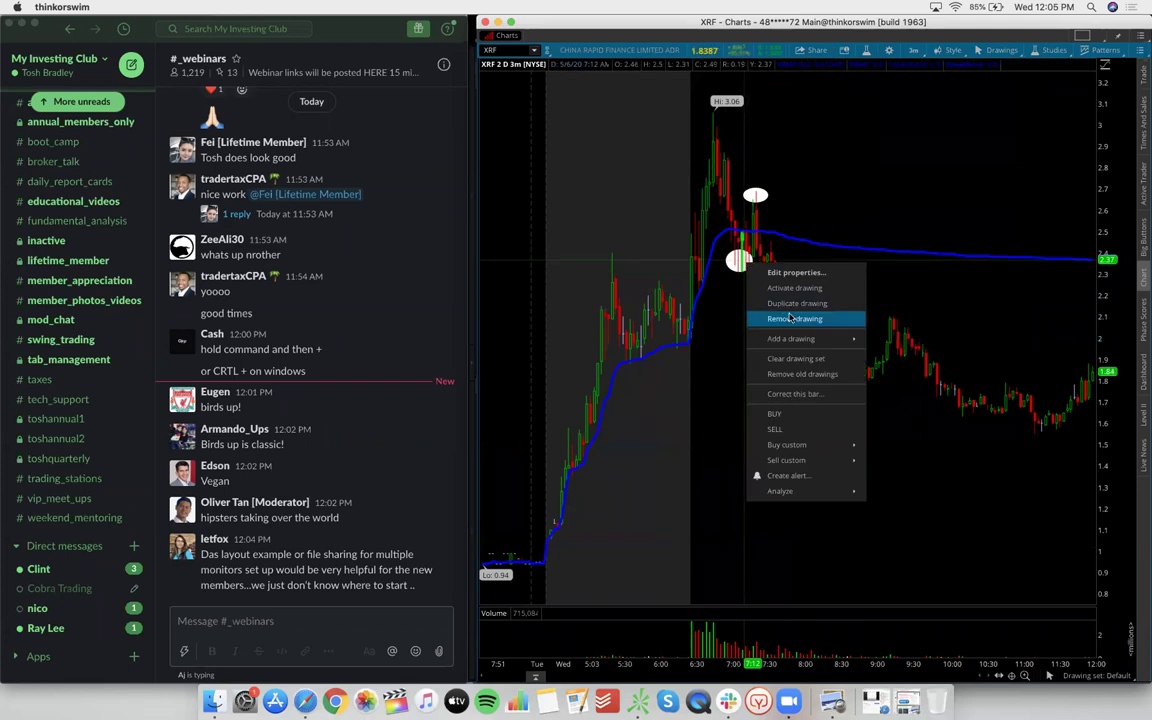
left_click(800, 321)
right_click(756, 196)
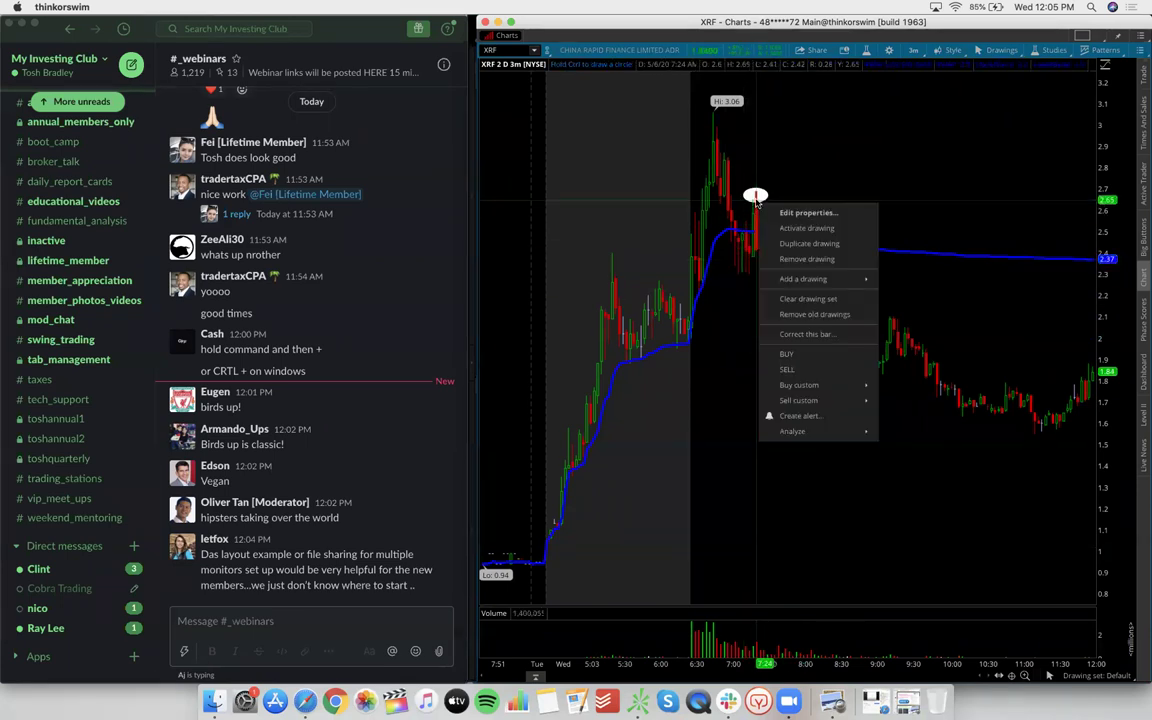
left_click(784, 258)
Briefly load CPSH, then switch the chart back to XRF
left_click(505, 50)
type("CPSH")
key("Return")
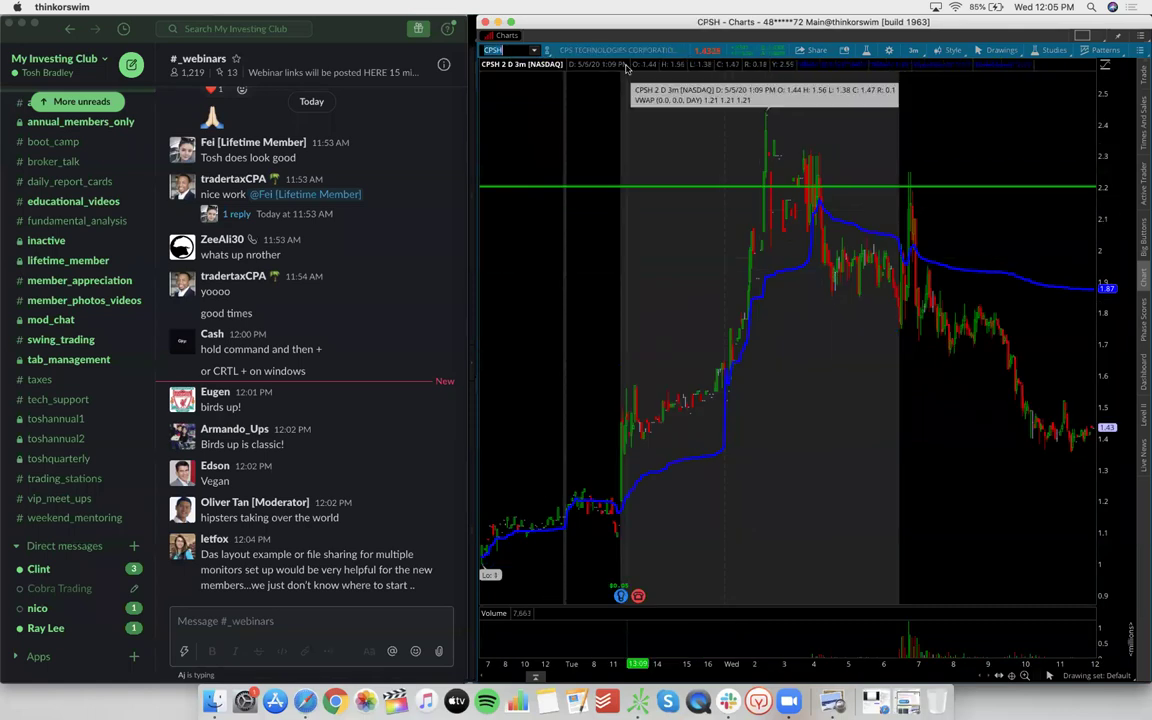
type("XRF")
key("Return")
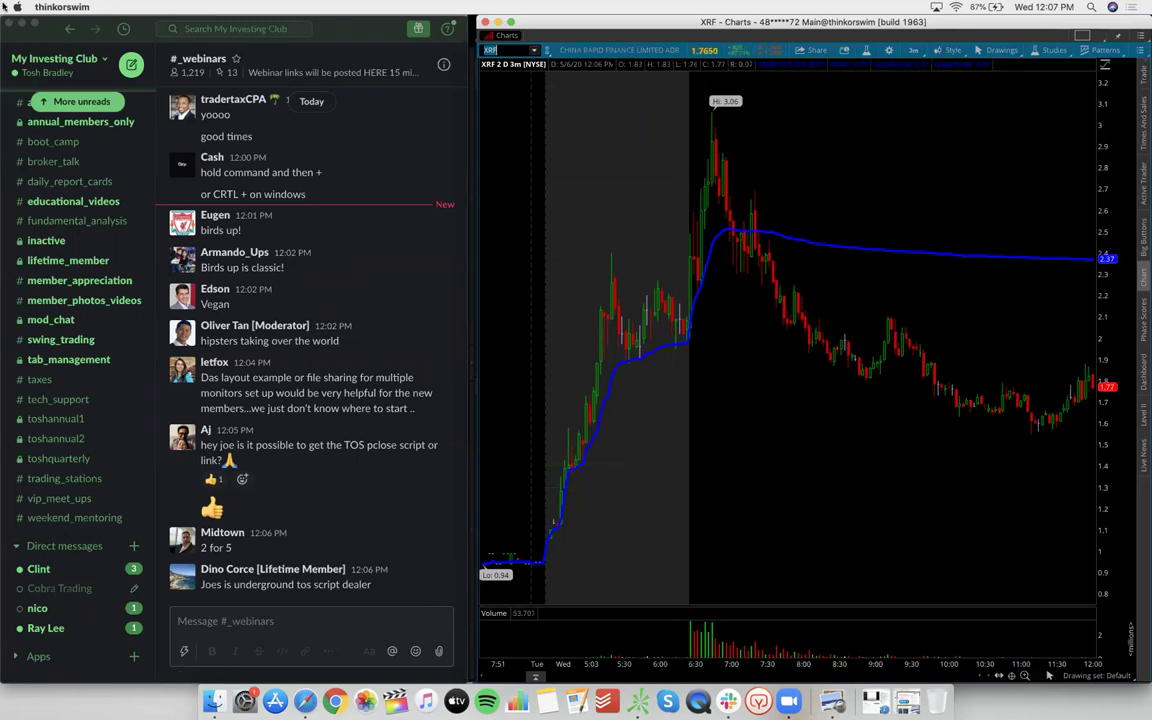
Bring the four-chart window forward via Mission Control, later showing all windows again
key("ctrl+Up")
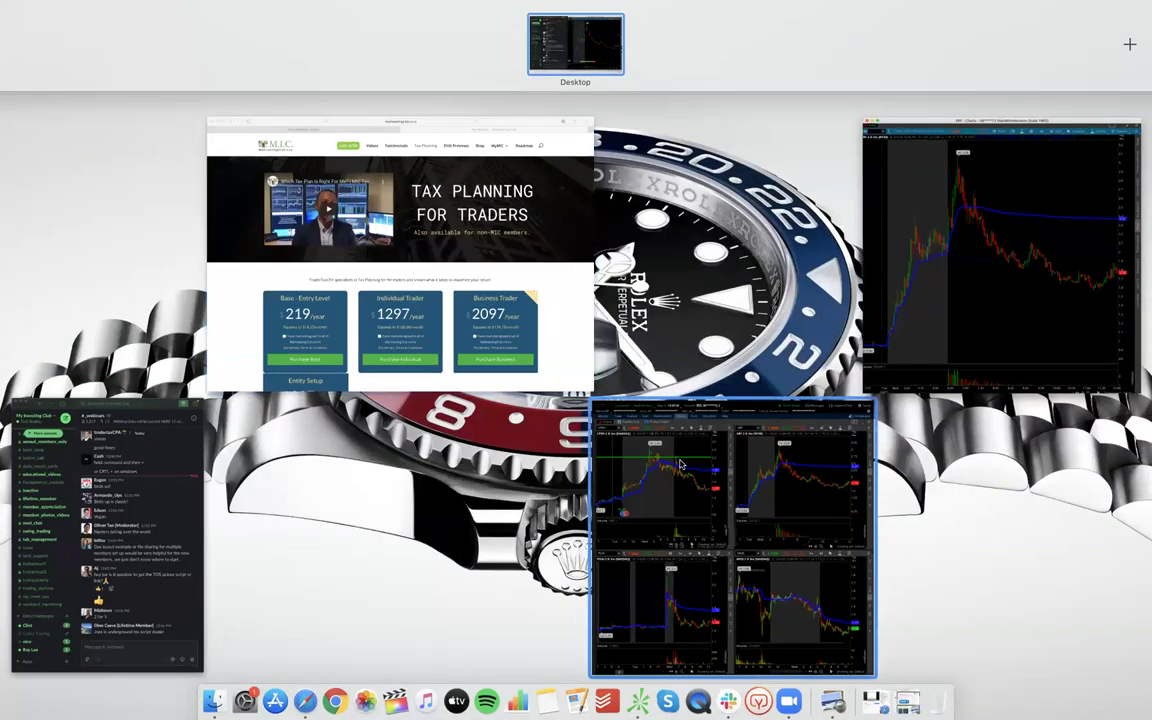
left_click(657, 441)
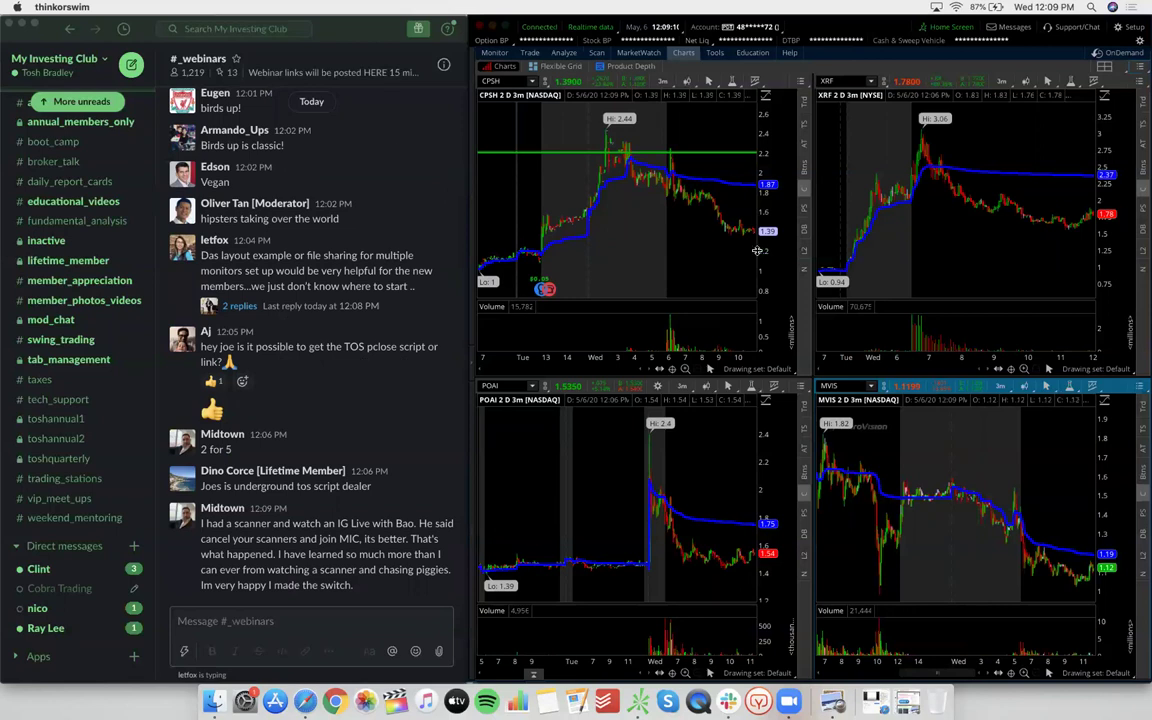
key("ctrl+Up")
Load CPSH in the standalone Charts window and add a price level at 2.11
left_click(1000, 250)
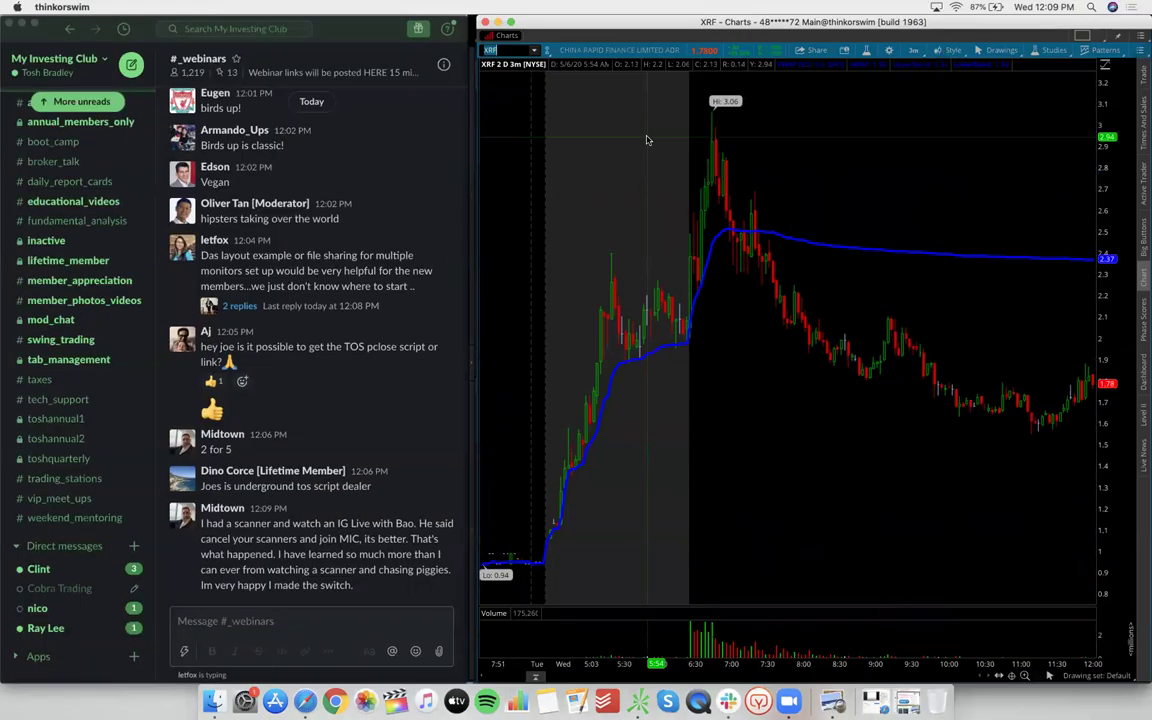
type("CPSH")
key("Return")
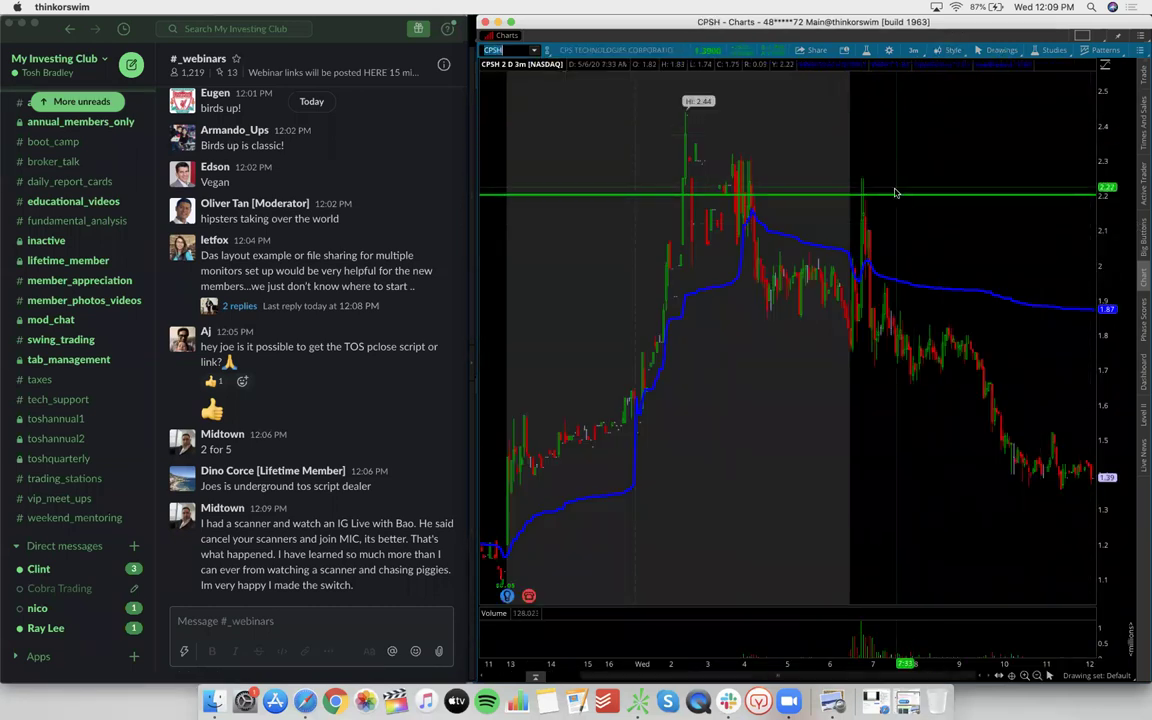
left_click_drag(894, 197, 894, 159)
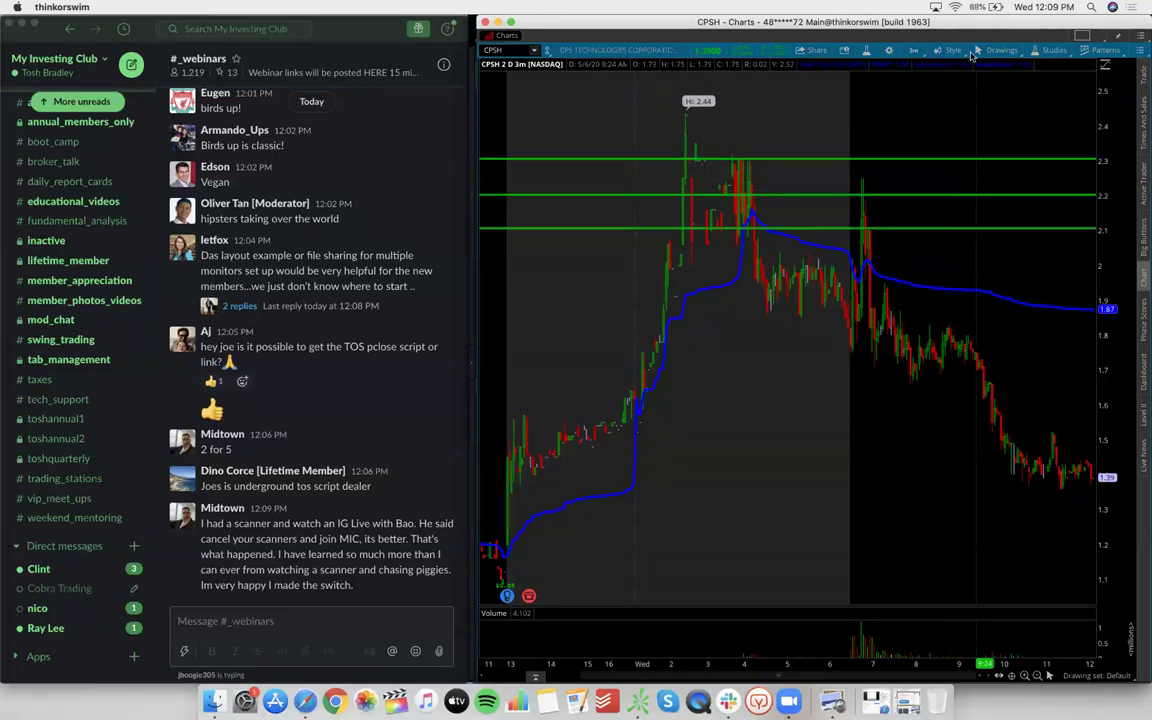
left_click_drag(950, 28, 950, 77)
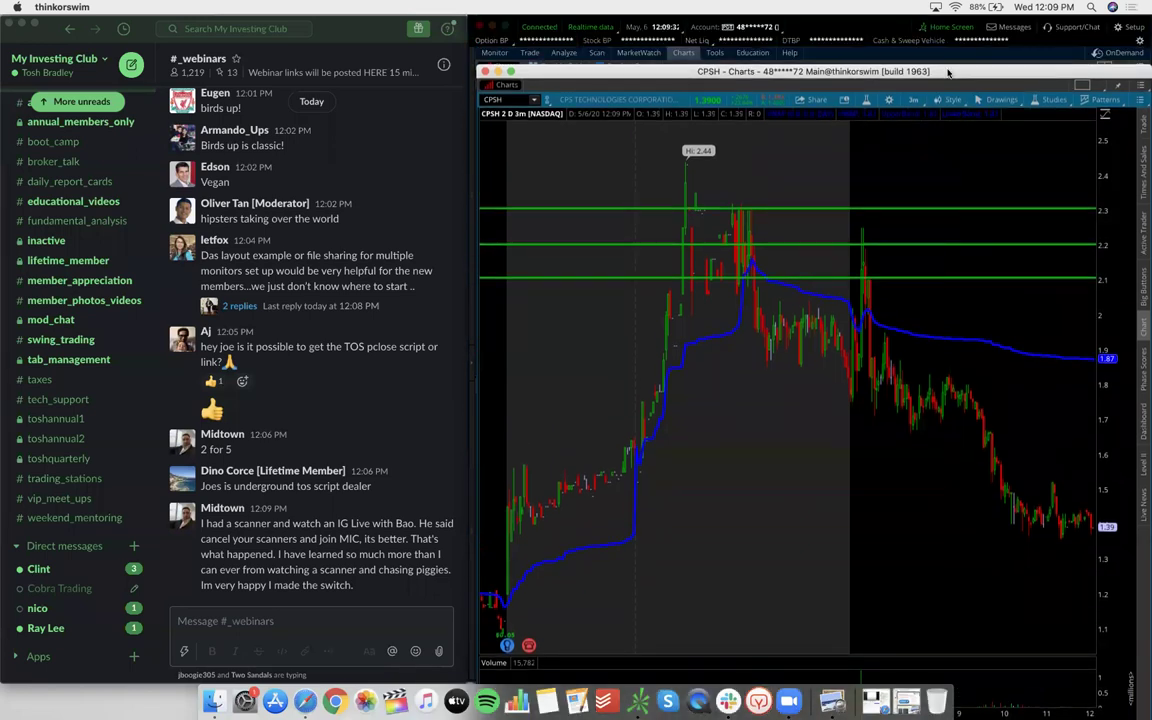
Draw an oval around the CPSH spike candle with the Oval drawing tool
left_click(988, 100)
mouse_move(897, 172)
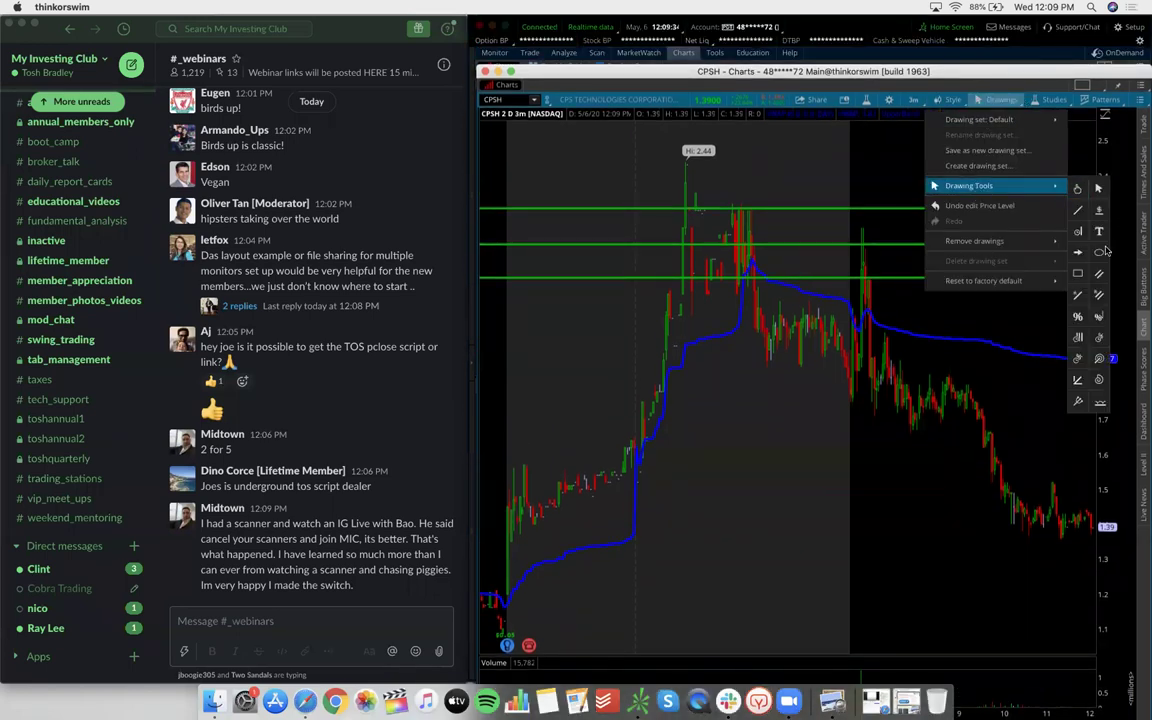
left_click(988, 227)
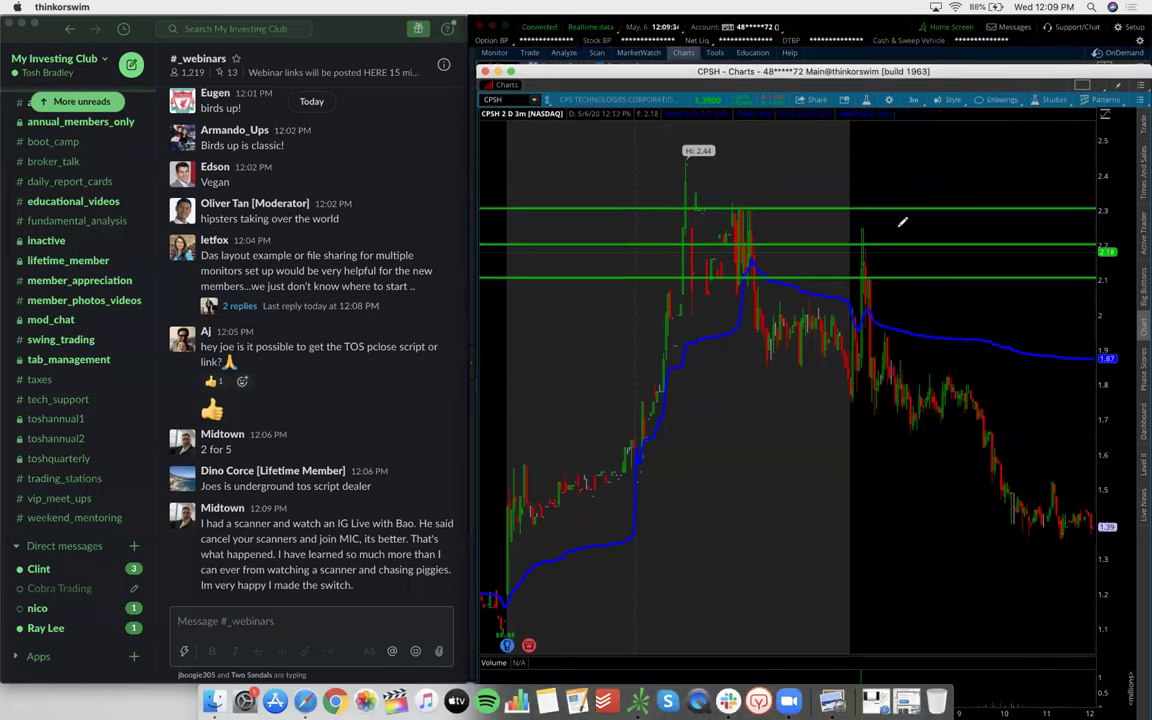
left_click(849, 180)
left_click(876, 276)
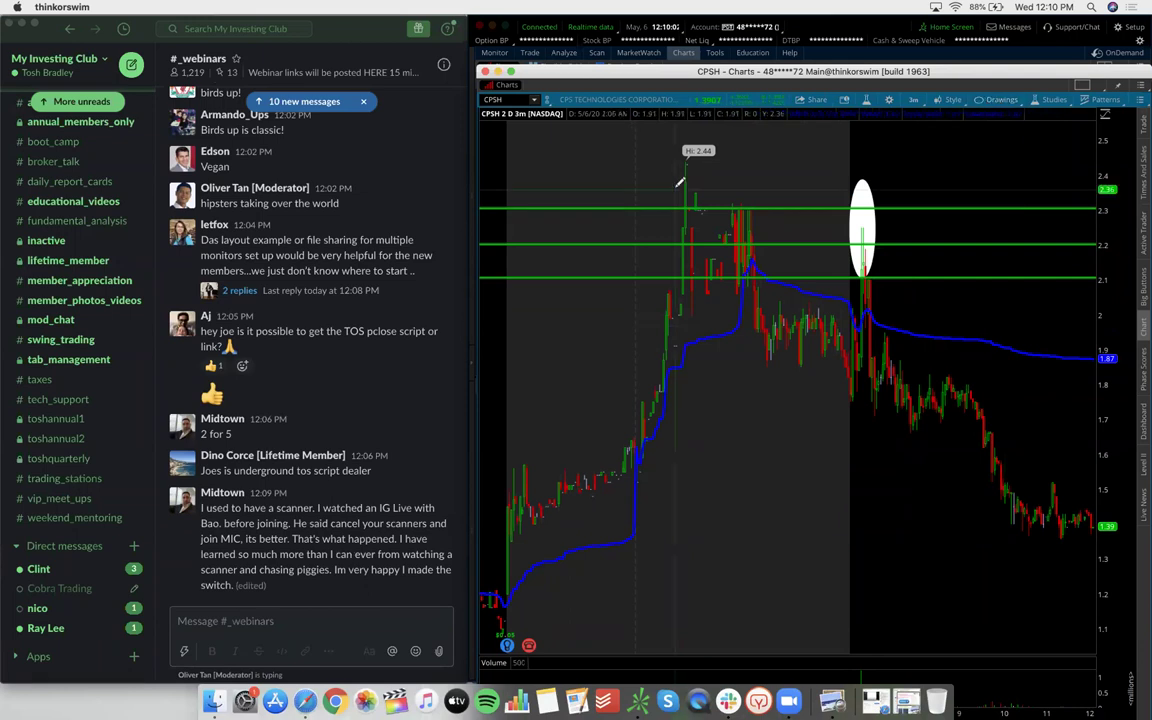
Add a red price-level line at the 2.44 high and select the lowest green level
left_click(995, 100)
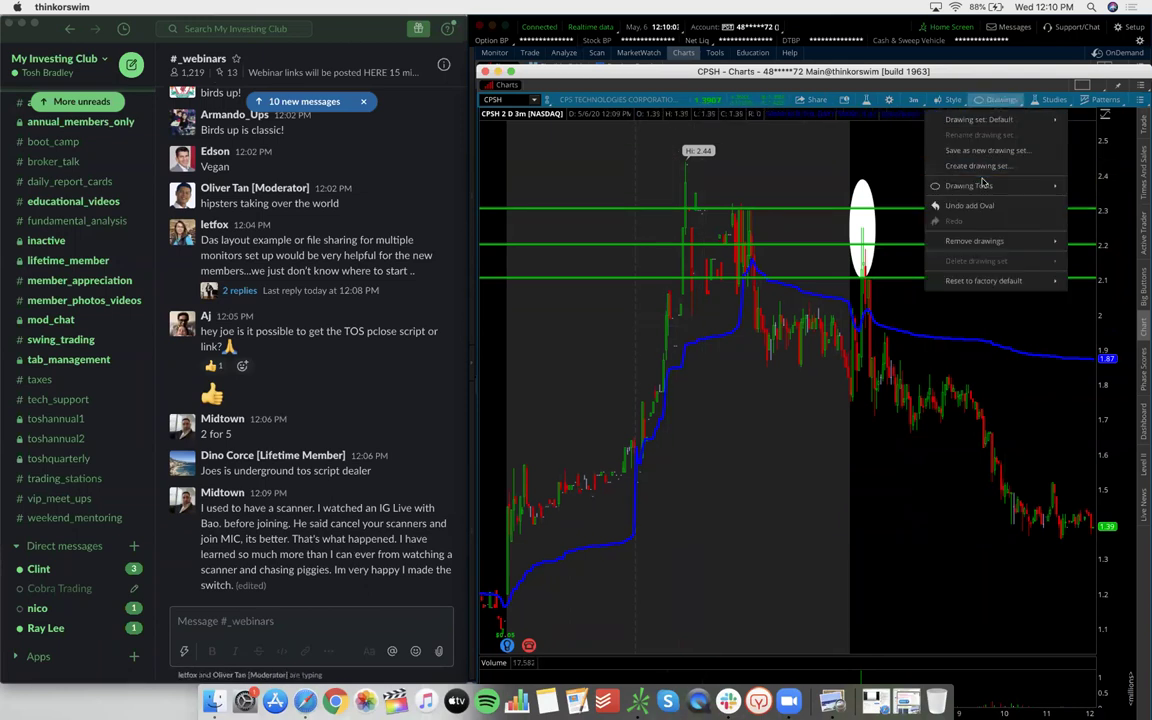
left_click(975, 170)
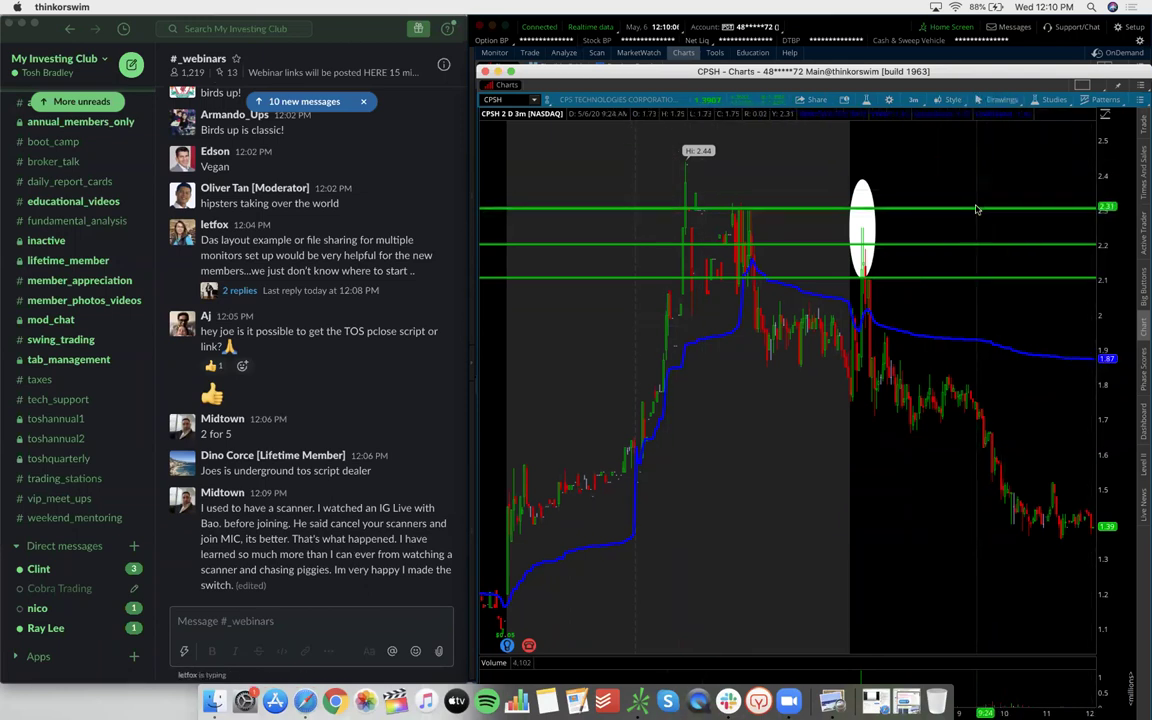
left_click(963, 180)
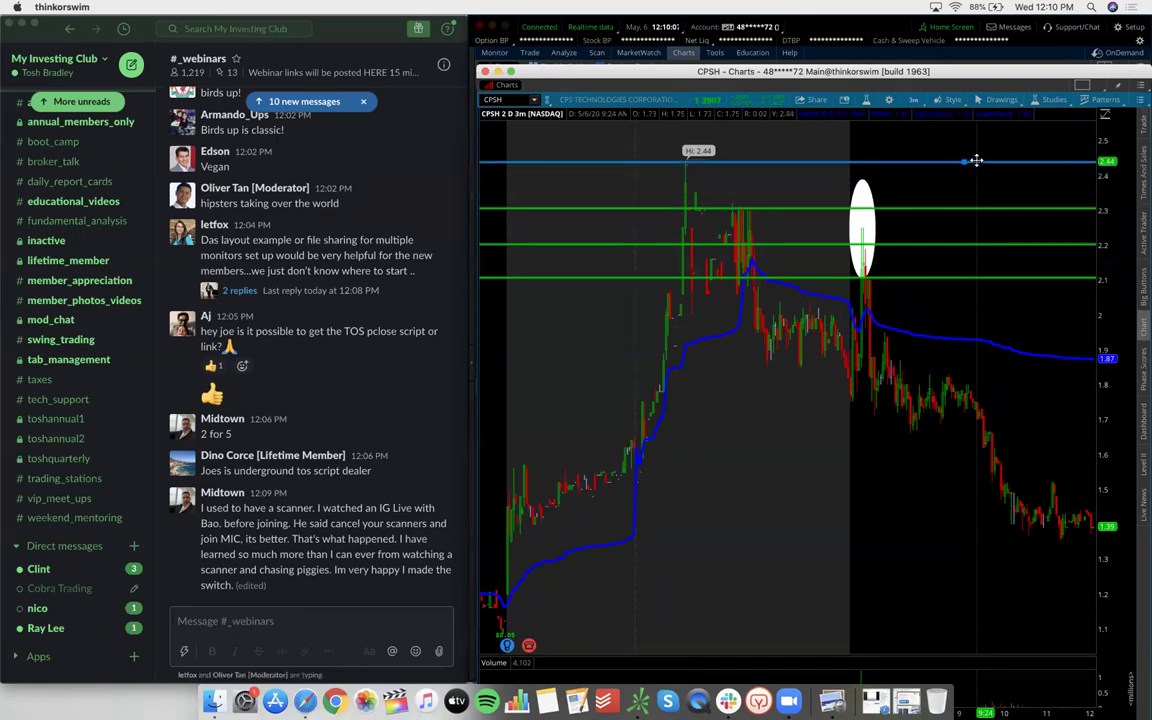
double_click(976, 159)
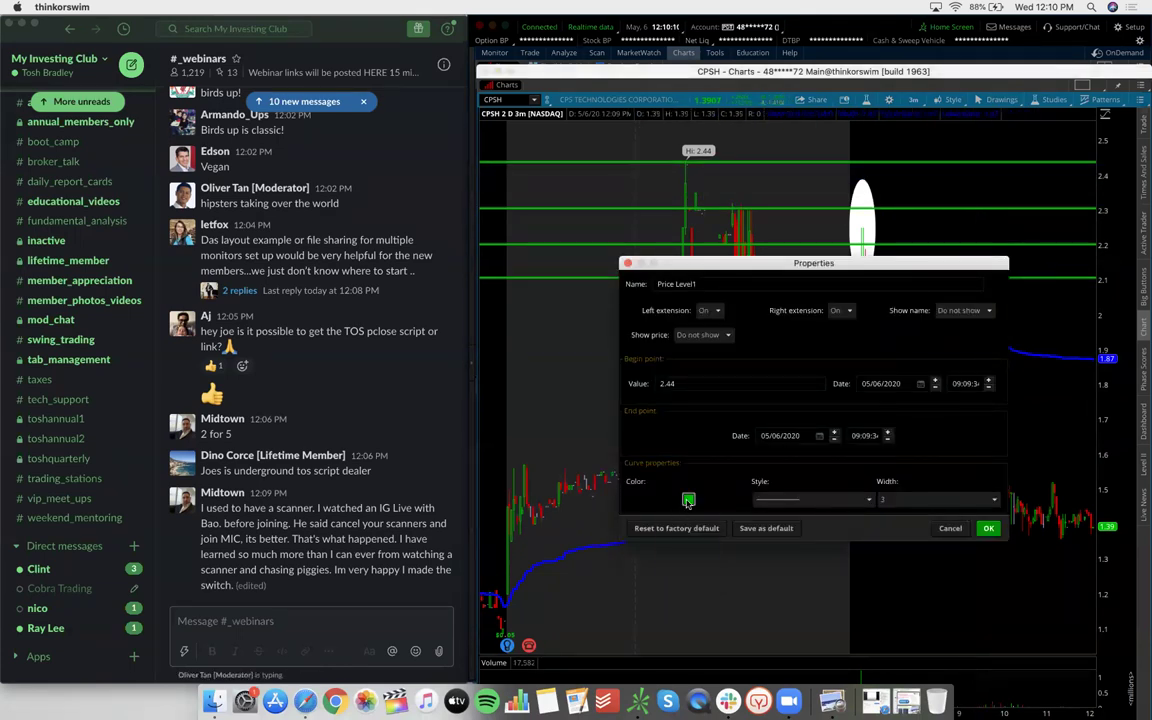
left_click(688, 499)
left_click(668, 462)
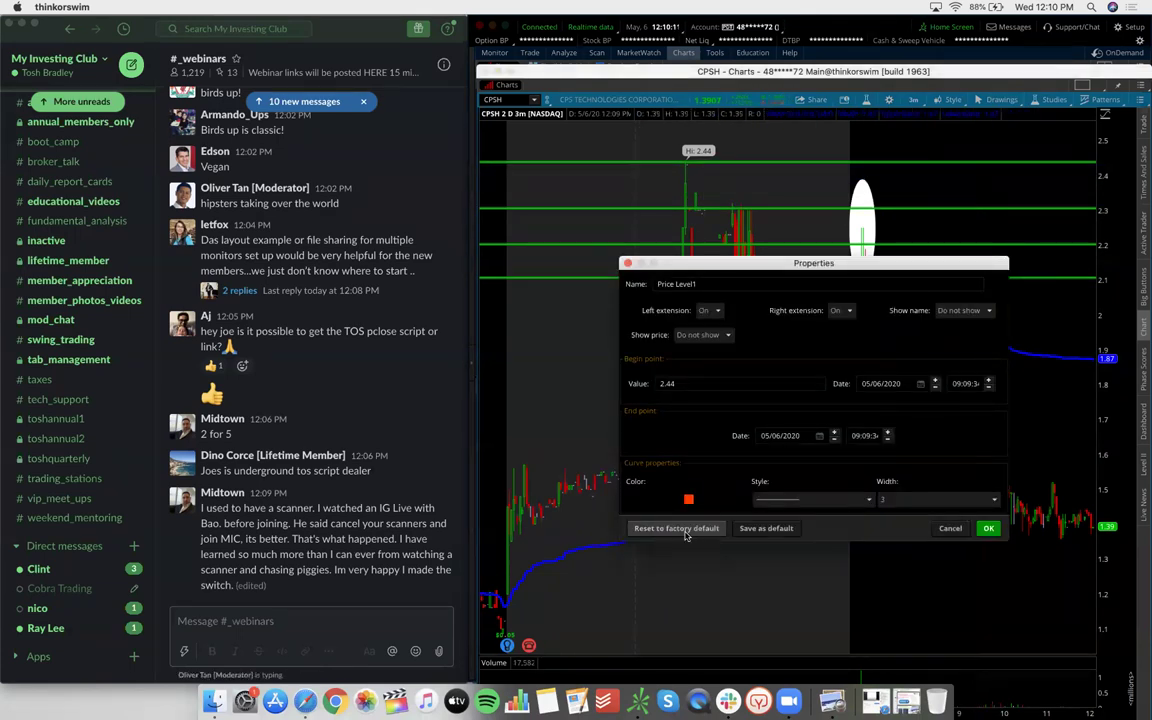
left_click(988, 528)
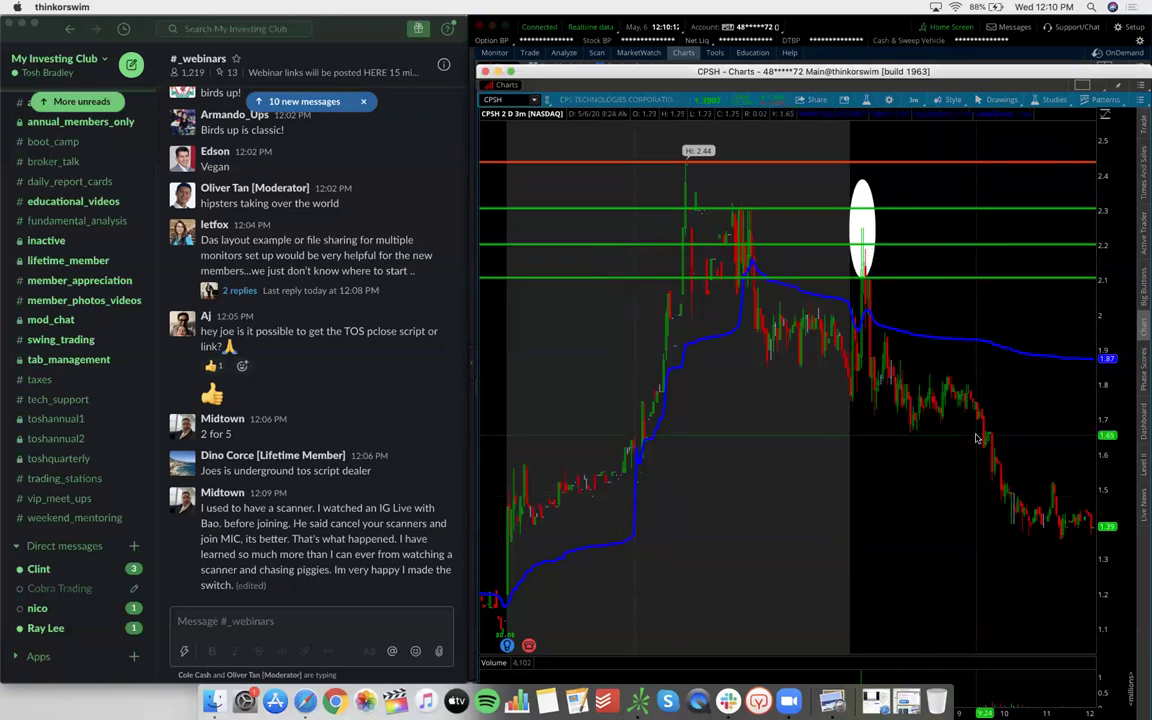
left_click(846, 279)
Remove the 2.1 and 2.2 price-level lines, keeping only the 2.3 level
right_click(846, 279)
key("Escape")
left_click_drag(846, 279, 867, 177)
right_click(920, 245)
left_click(950, 301)
left_click(868, 225)
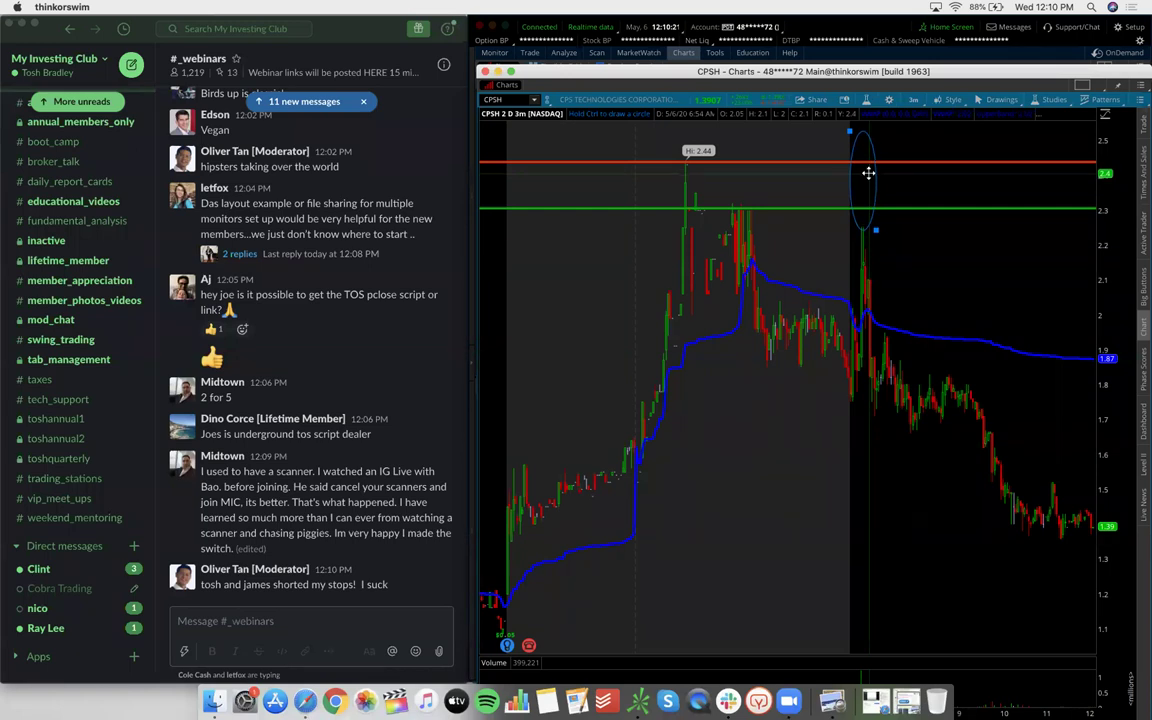
Resize the oval to span the spike from about 2.09 up to 2.35
mouse_move(875, 231)
left_mouse_down()
mouse_move(864, 193)
mouse_move(875, 226)
left_mouse_up()
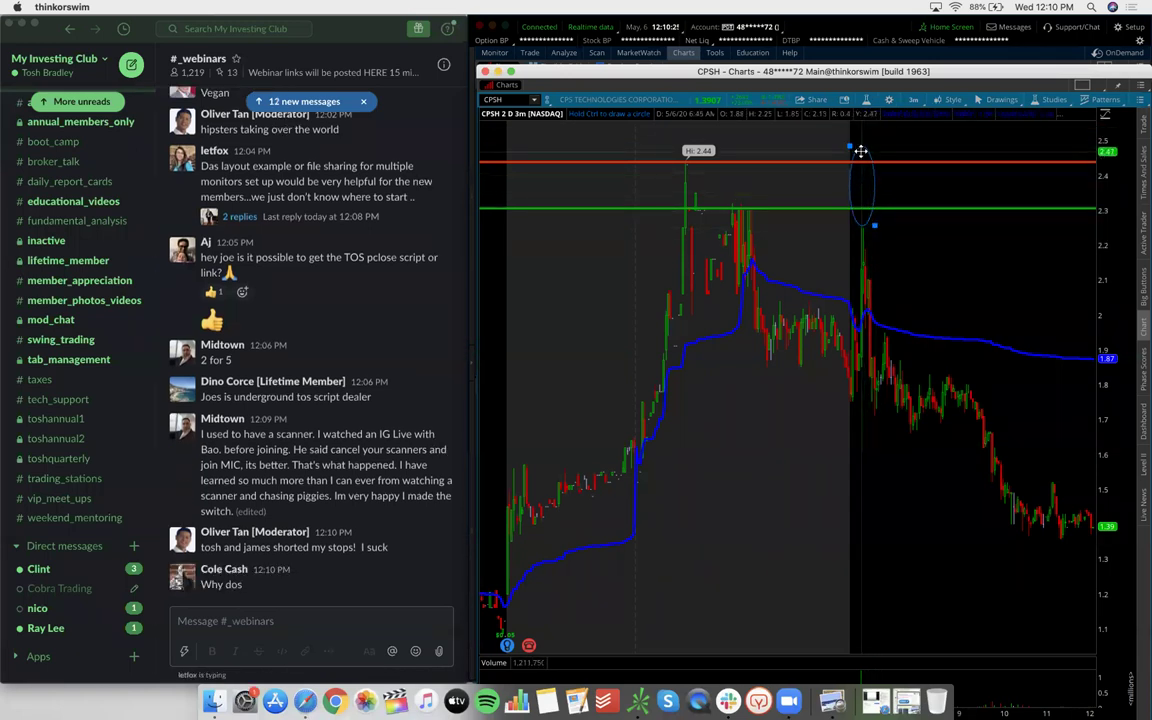
left_click(937, 260)
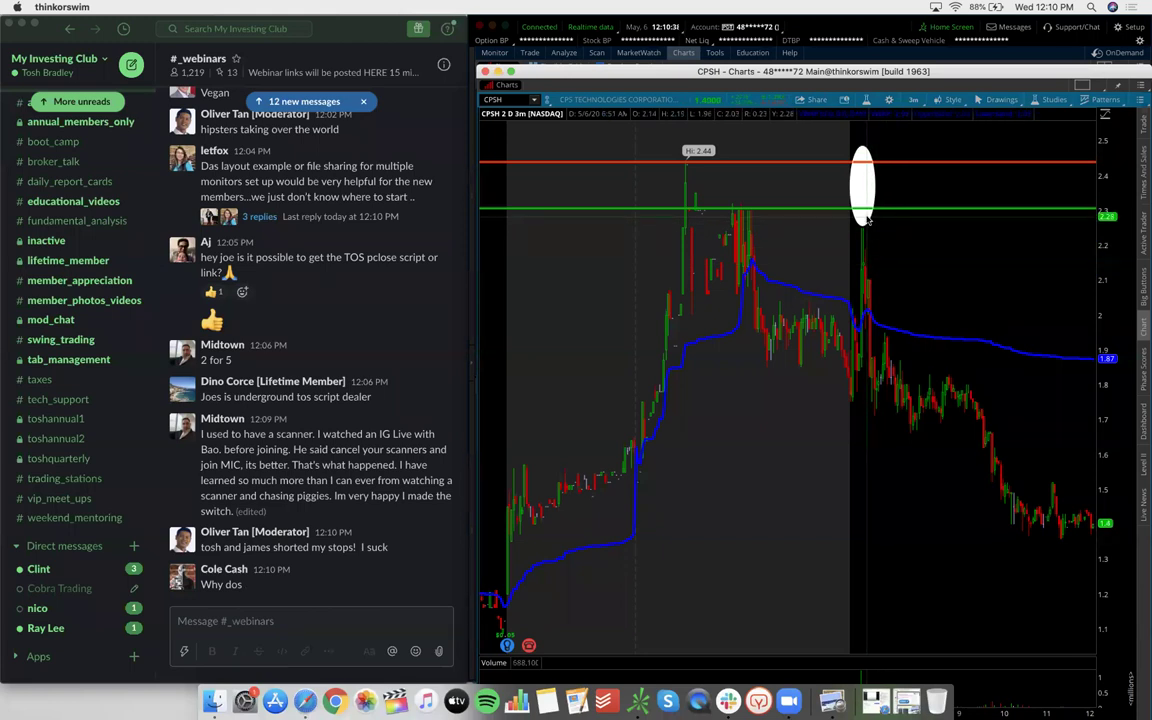
mouse_move(868, 220)
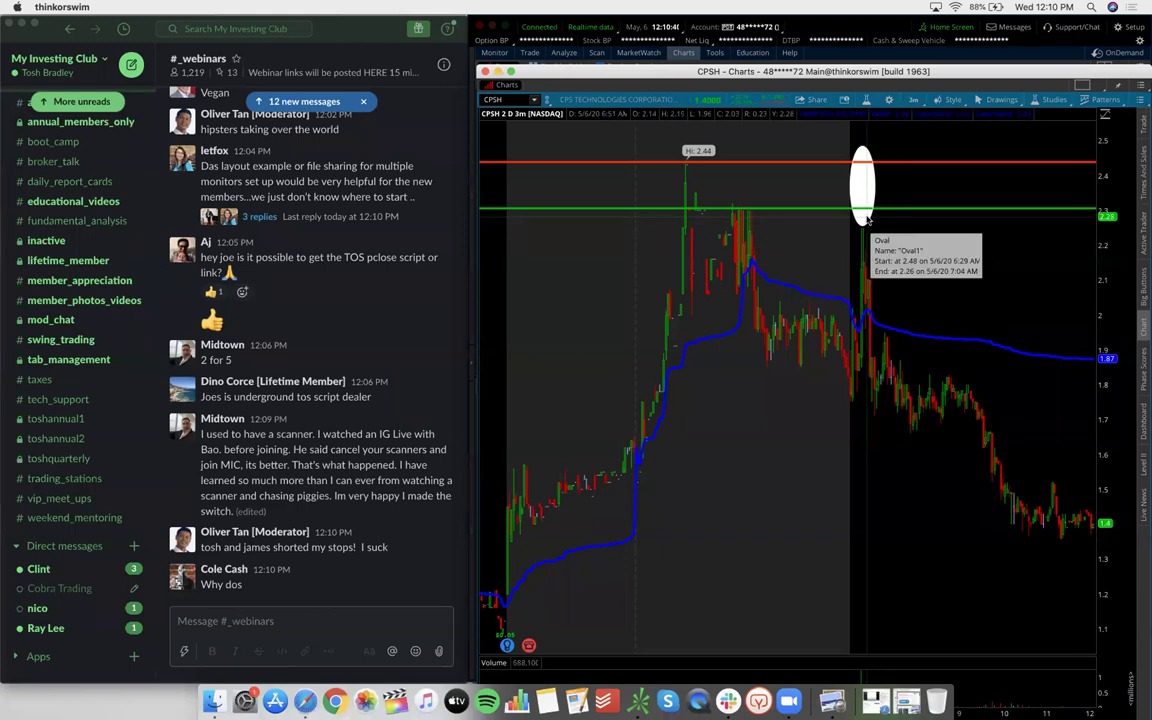
left_click_drag(868, 220, 875, 285)
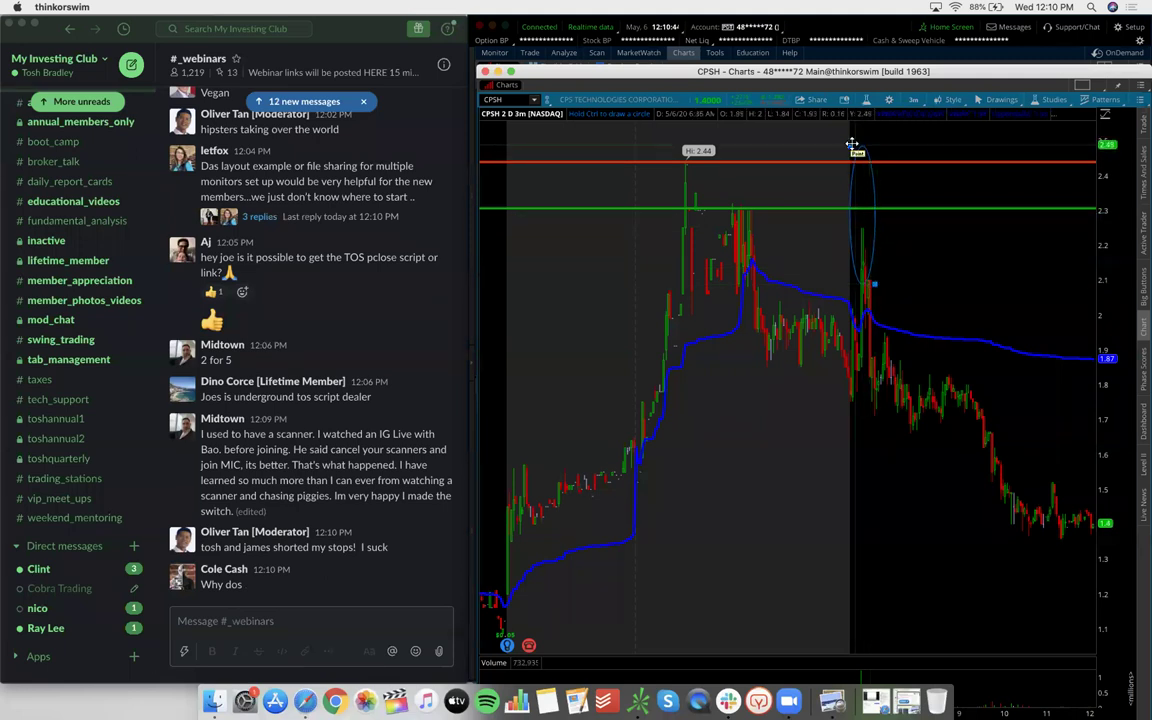
left_click_drag(850, 147, 856, 175)
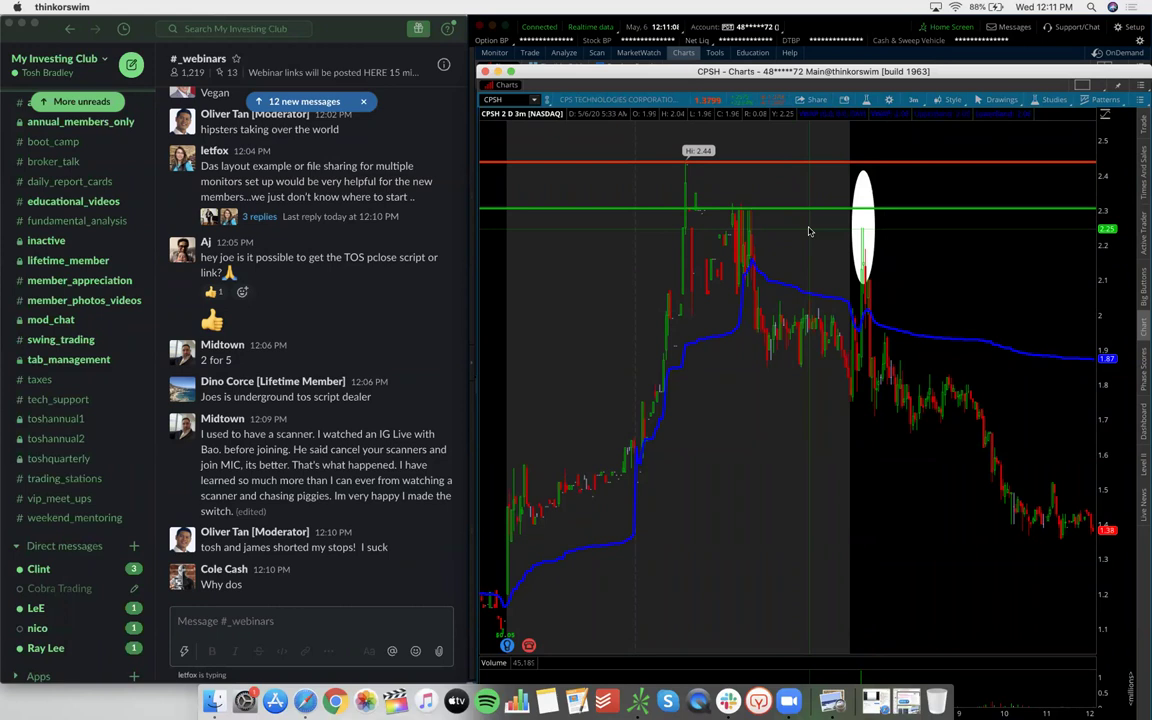
left_click(910, 164)
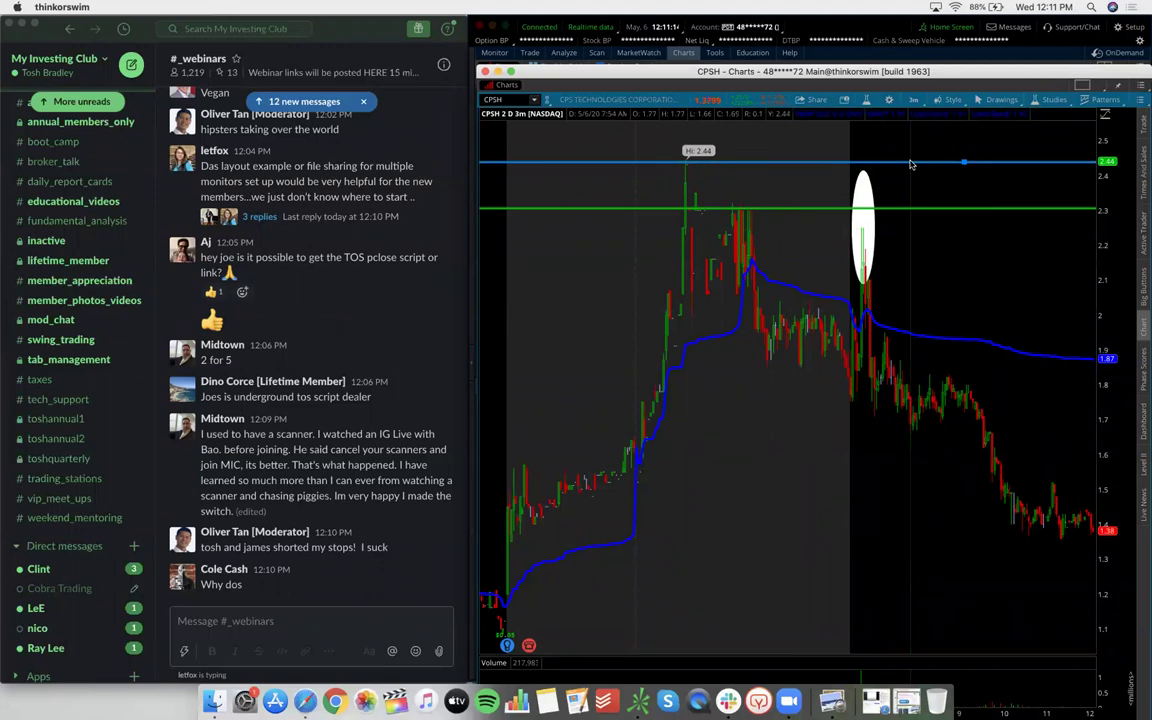
left_click(926, 180)
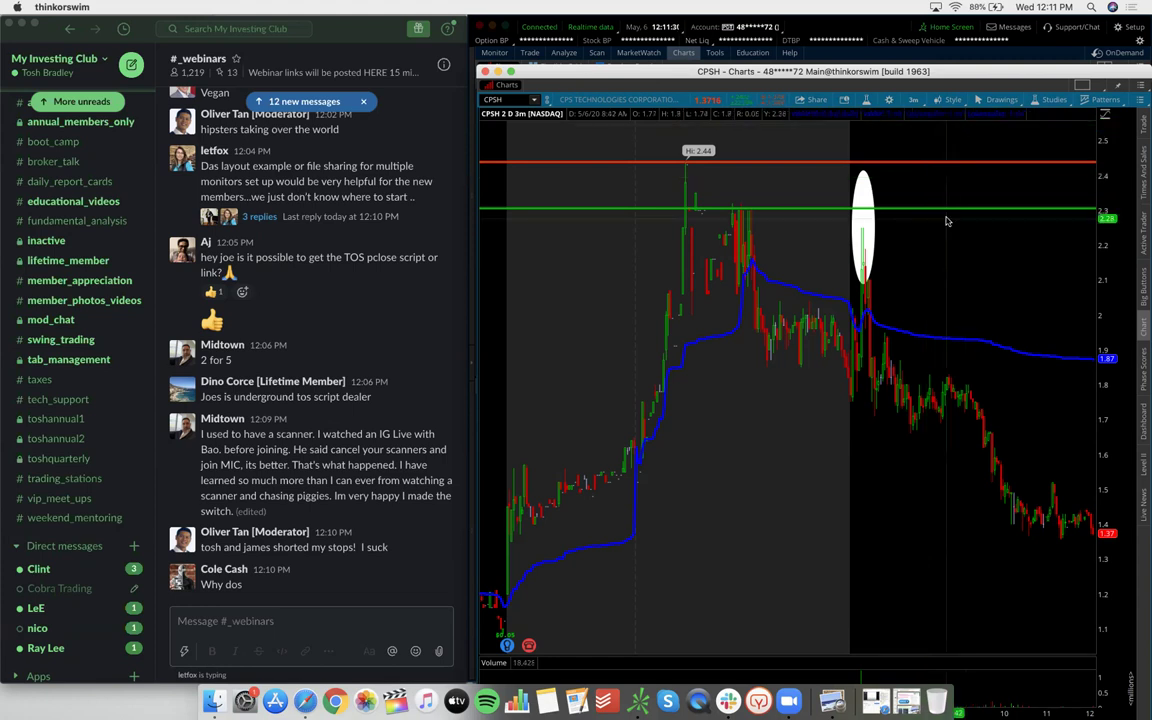
Switch CPSH to 1Y:1D, then 15Y:1D, and scroll through its long-term daily history
left_click(913, 100)
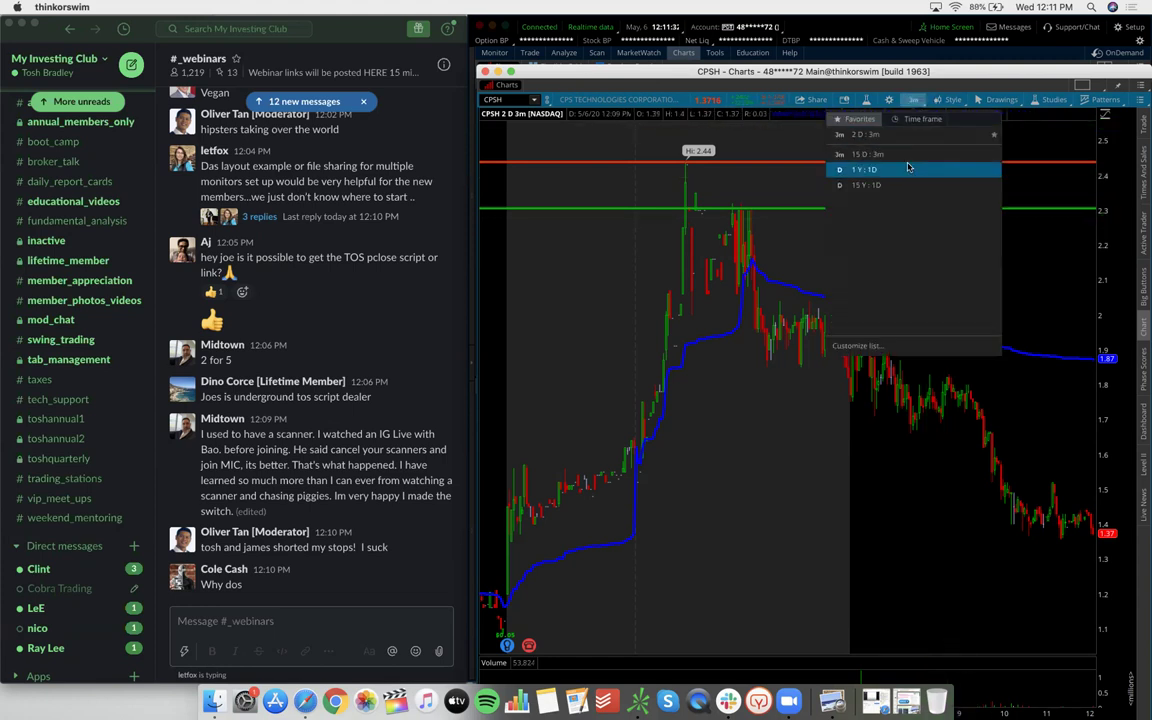
left_click(862, 169)
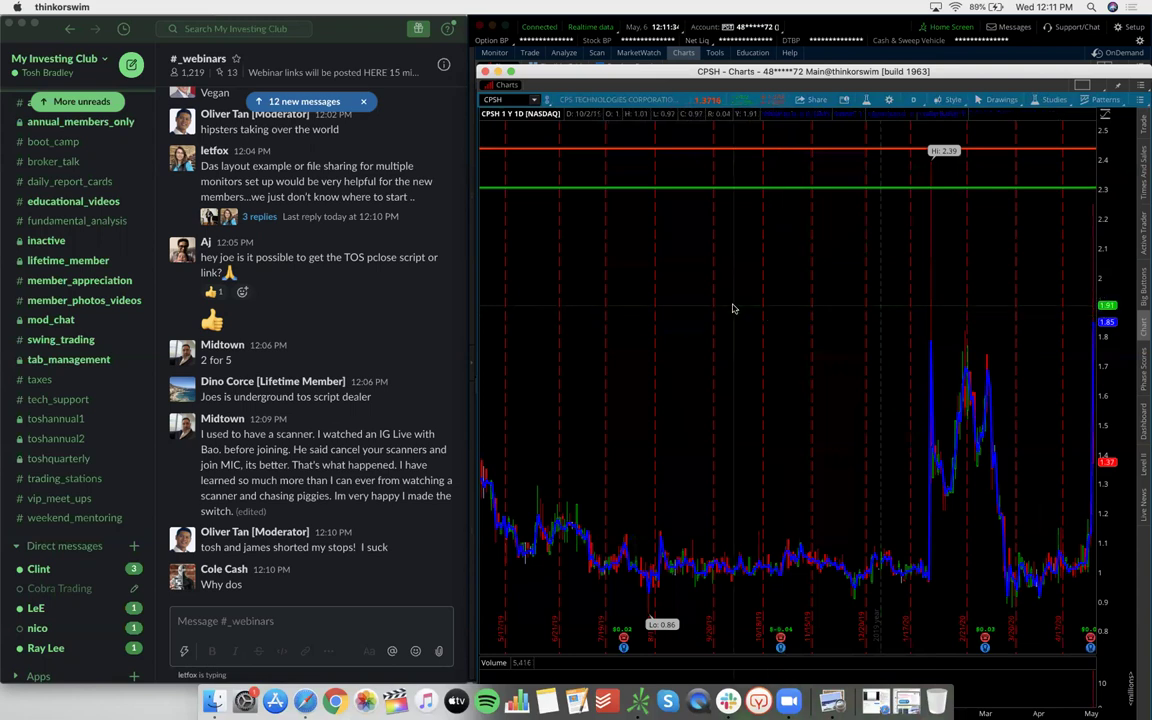
left_click(912, 100)
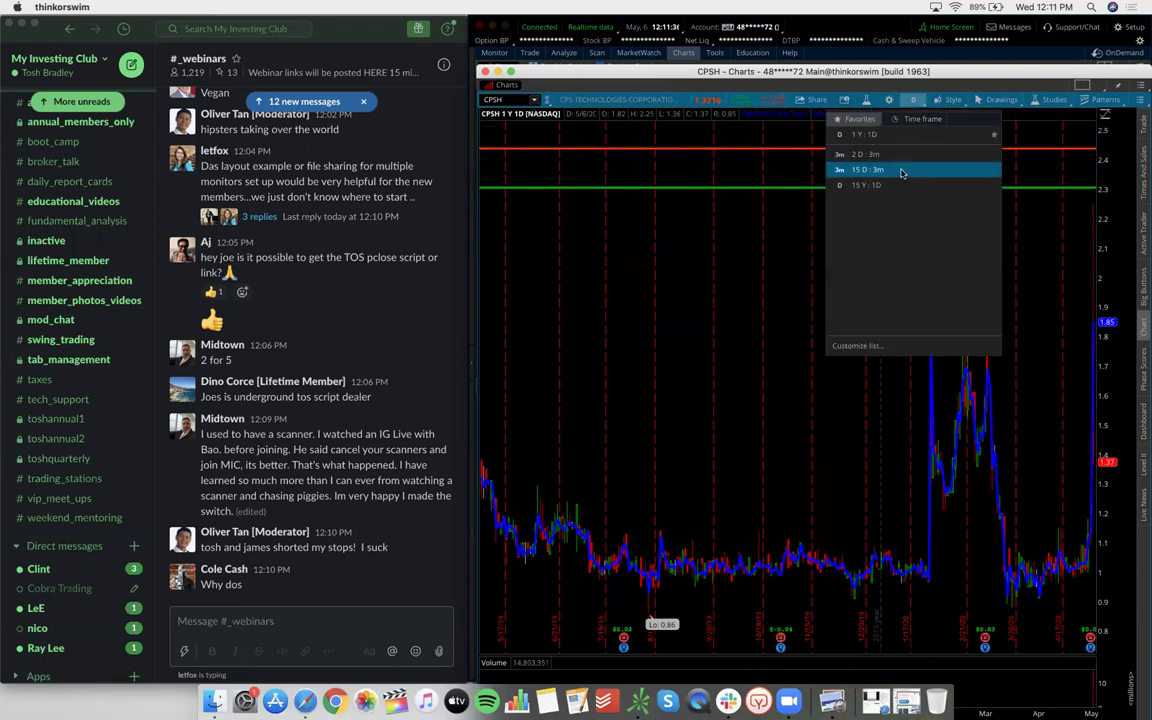
left_click(898, 187)
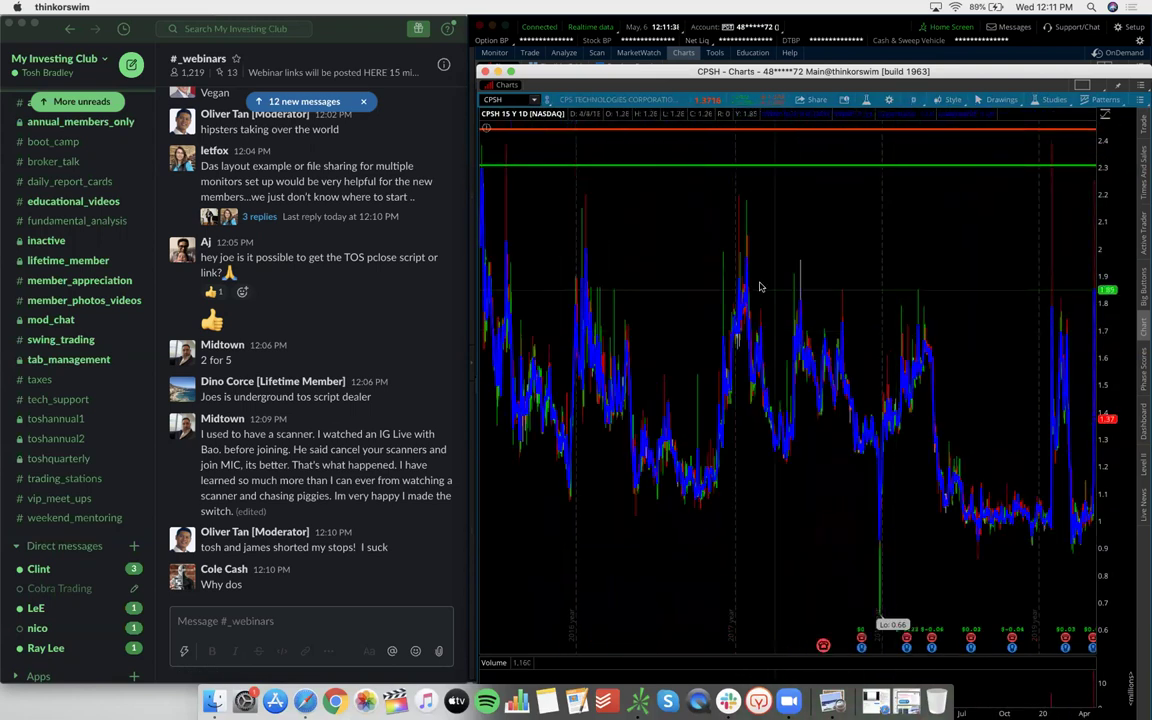
scroll(716, 298, "up", 3)
scroll(716, 298, "up", 5)
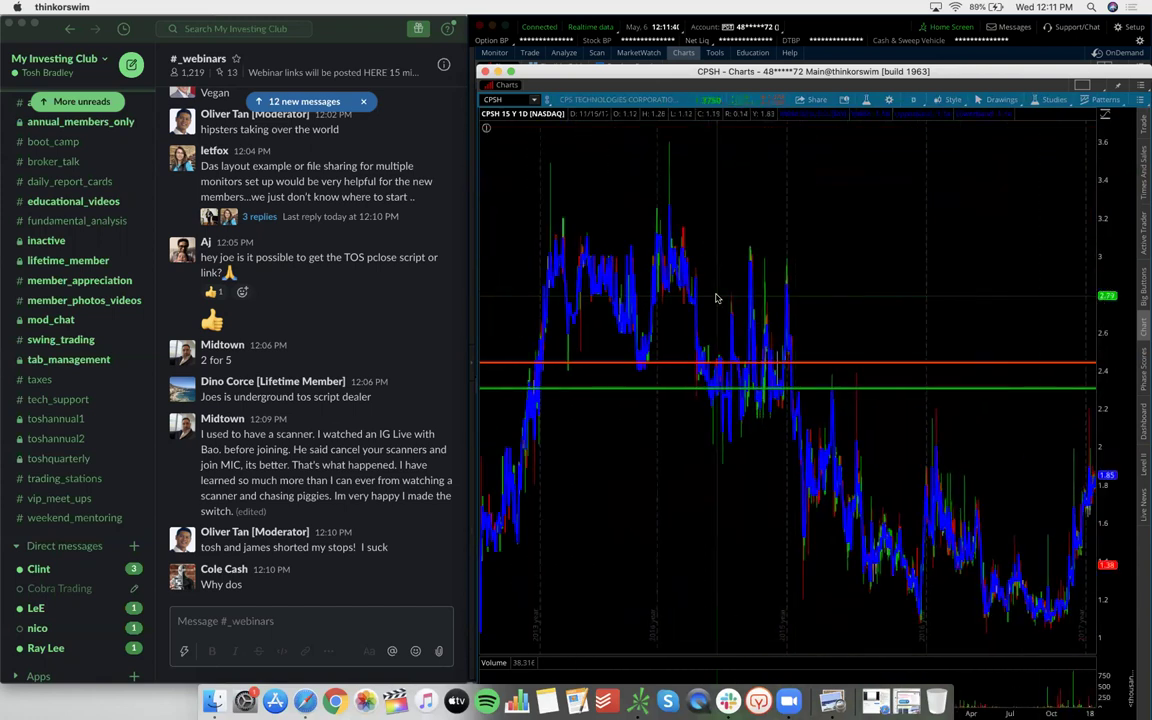
scroll(716, 298, "down", 8)
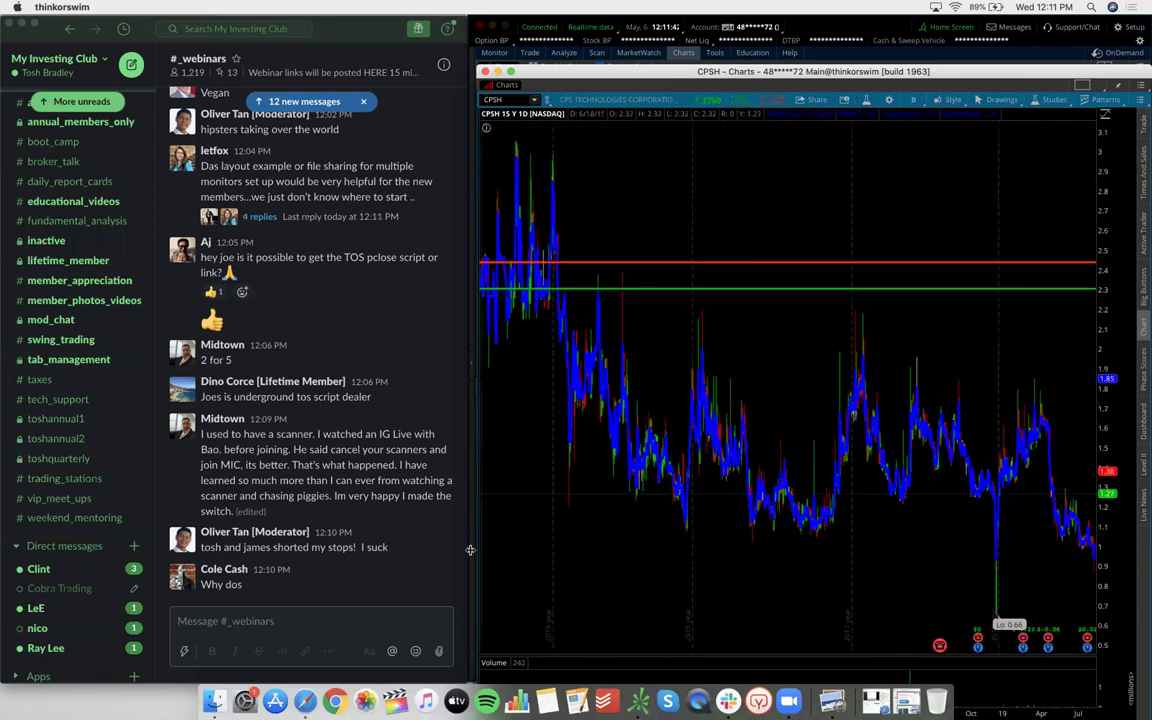
scroll(885, 450, "up", 1)
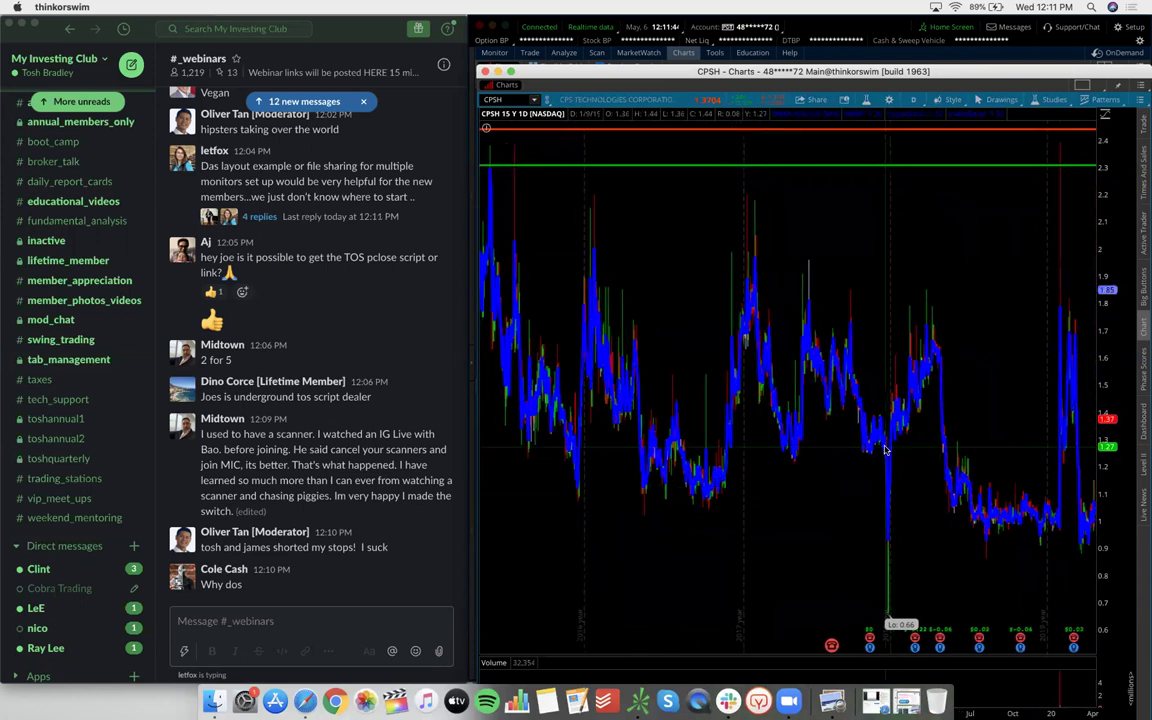
scroll(885, 450, "down", 1)
scroll(885, 450, "up", 10)
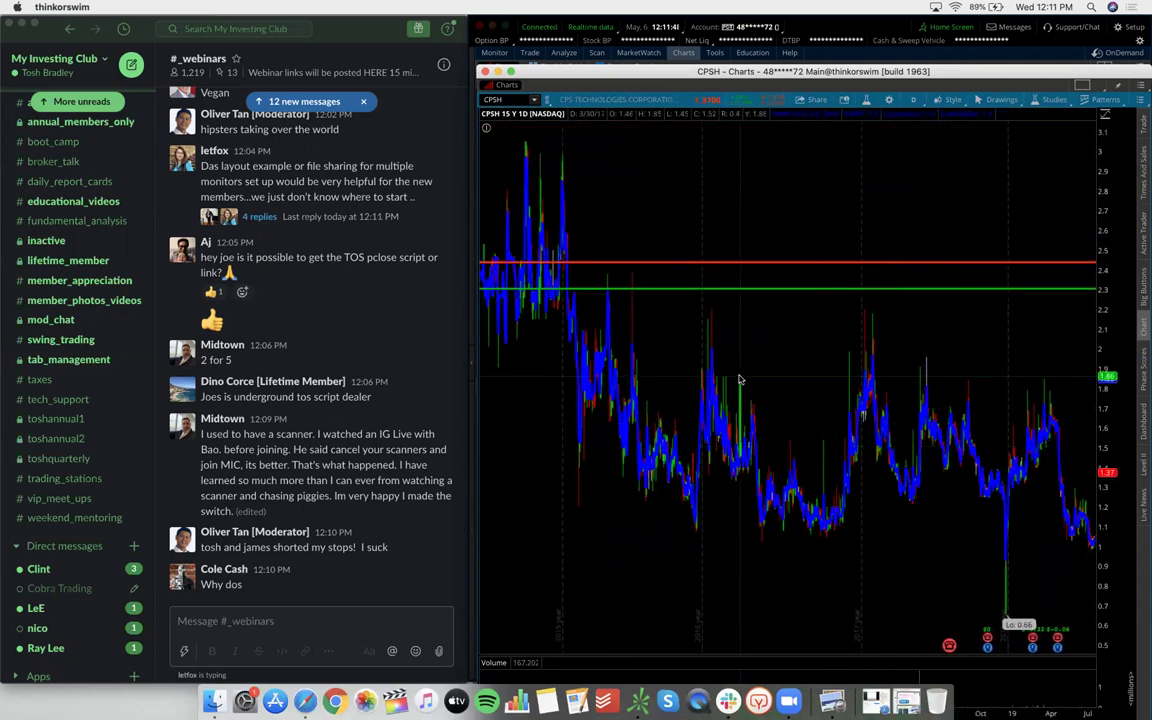
scroll(650, 310, "up", 8)
scroll(645, 302, "up", 5)
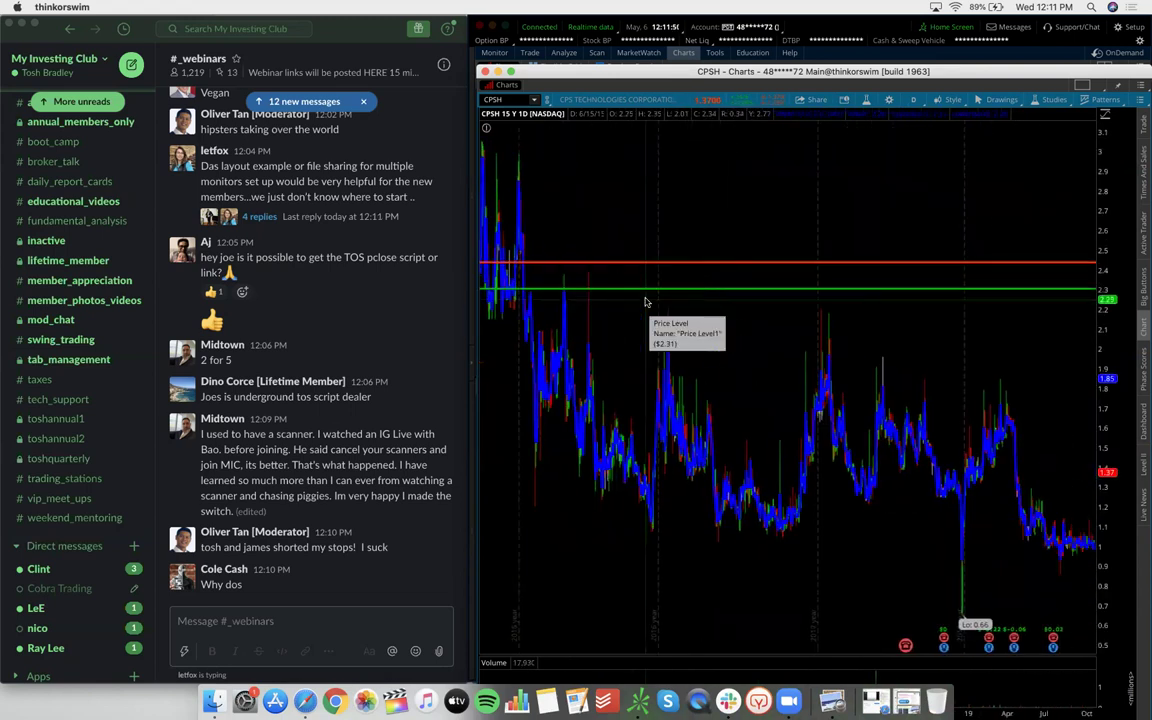
scroll(700, 330, "up", 8)
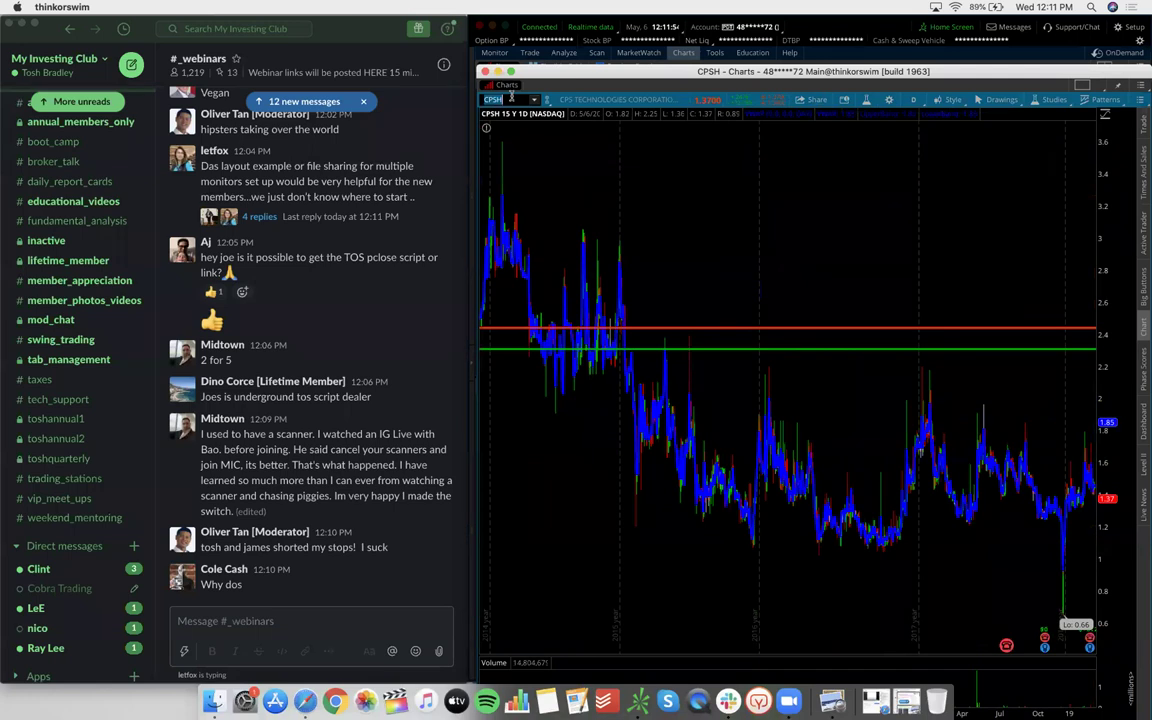
Load XRF (China Rapid Finance) on the 15-year daily chart and select the symbol box
type("XRF")
key("Return")
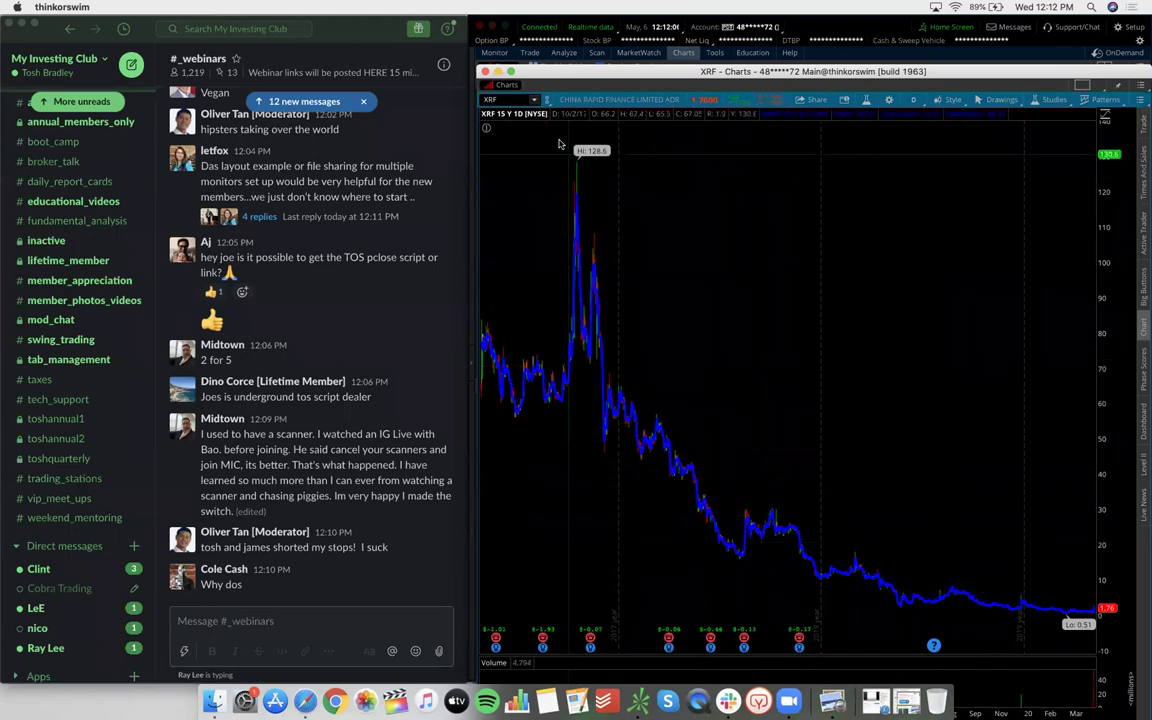
left_click(500, 98)
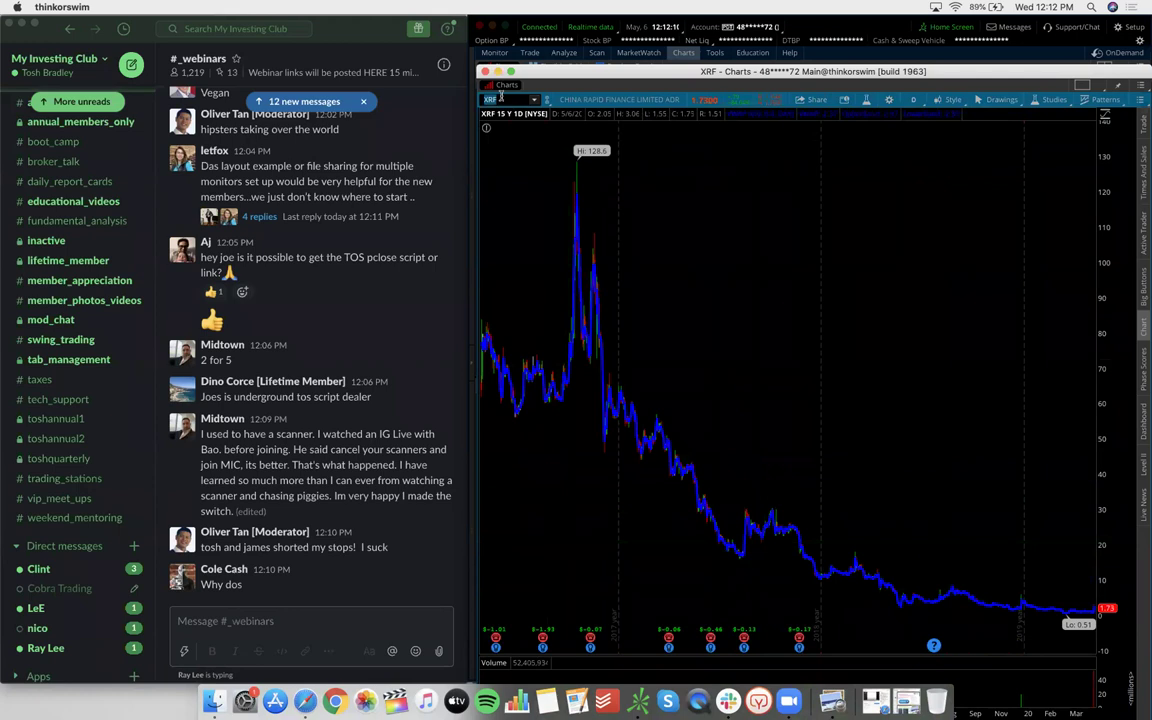
Load RVP, zoom into its recent weeks, and switch it to the 2-day 3-minute timeframe
type("RVP")
key("Return")
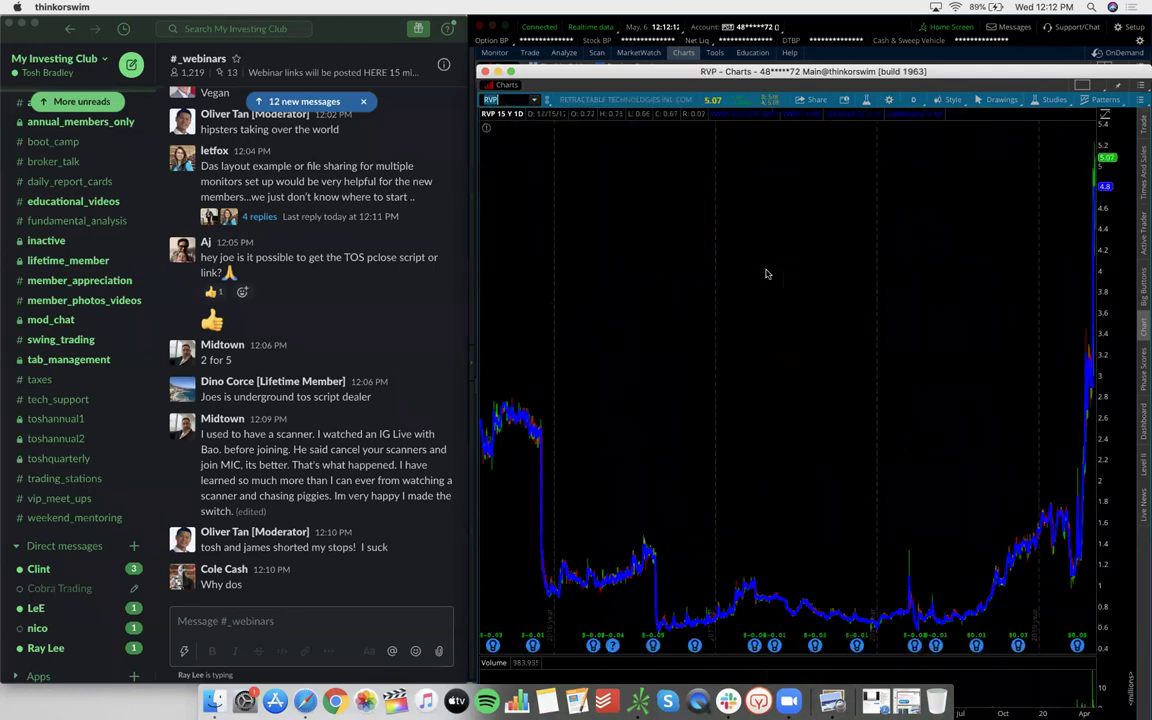
scroll(1094, 282, "up", 1)
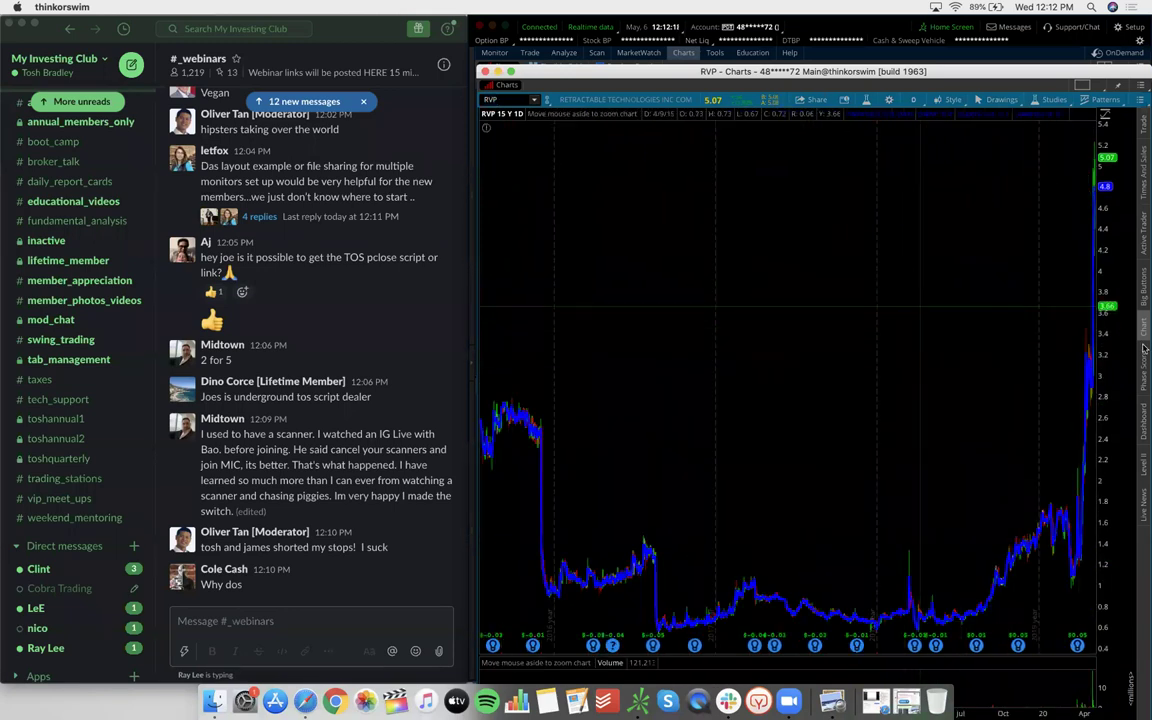
scroll(1094, 322, "down", 1)
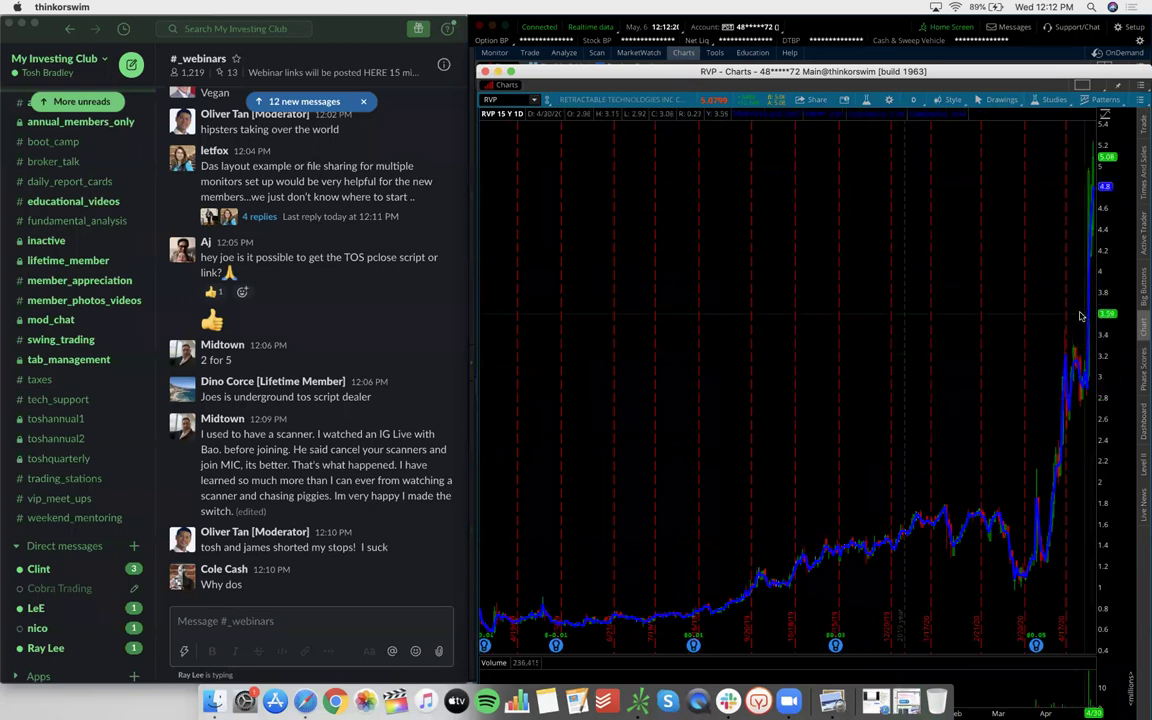
left_click_drag(910, 330, 1140, 272)
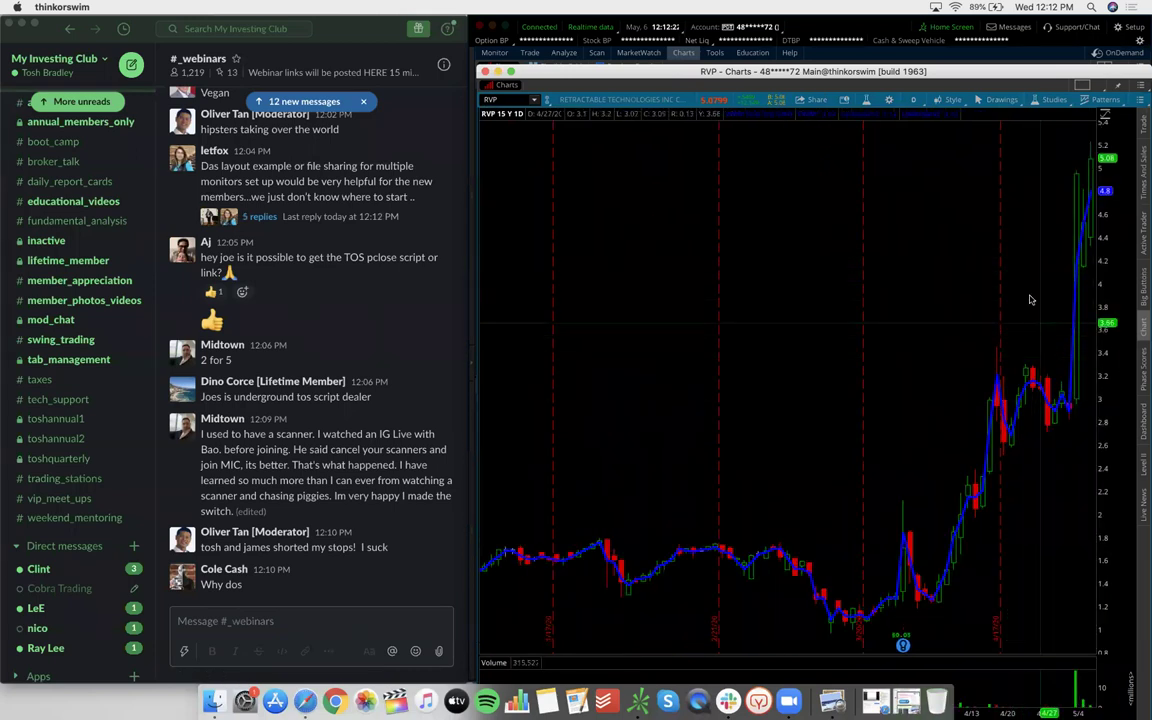
left_click(913, 100)
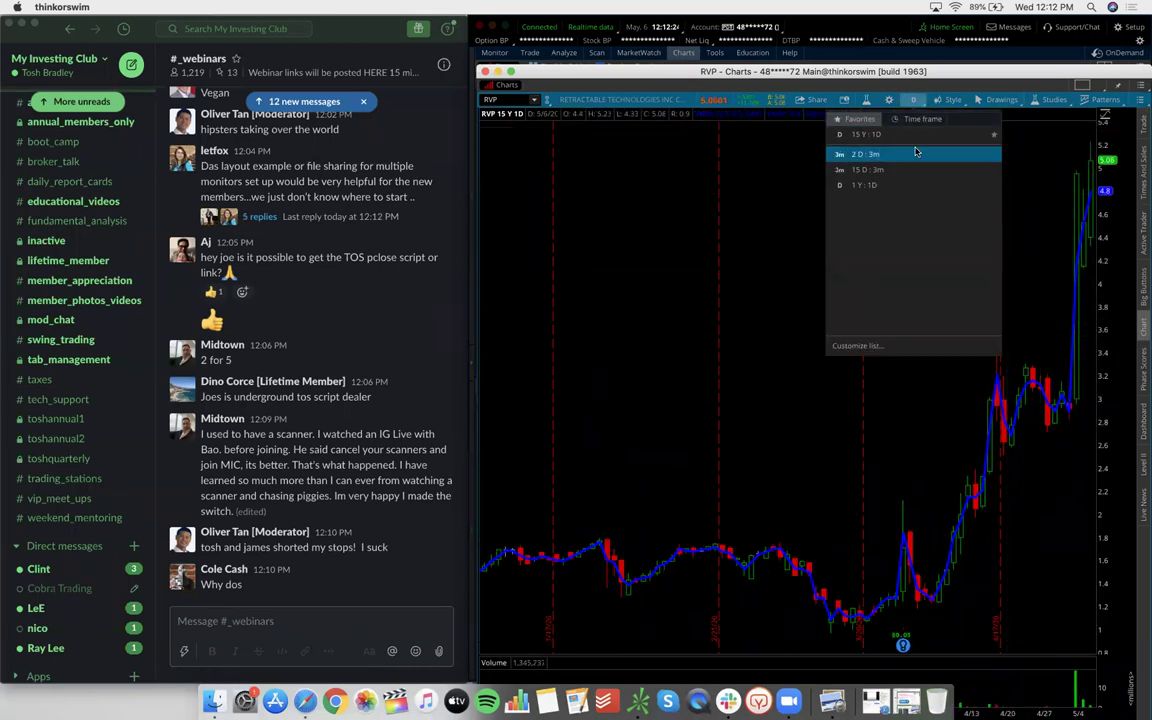
left_click(915, 225)
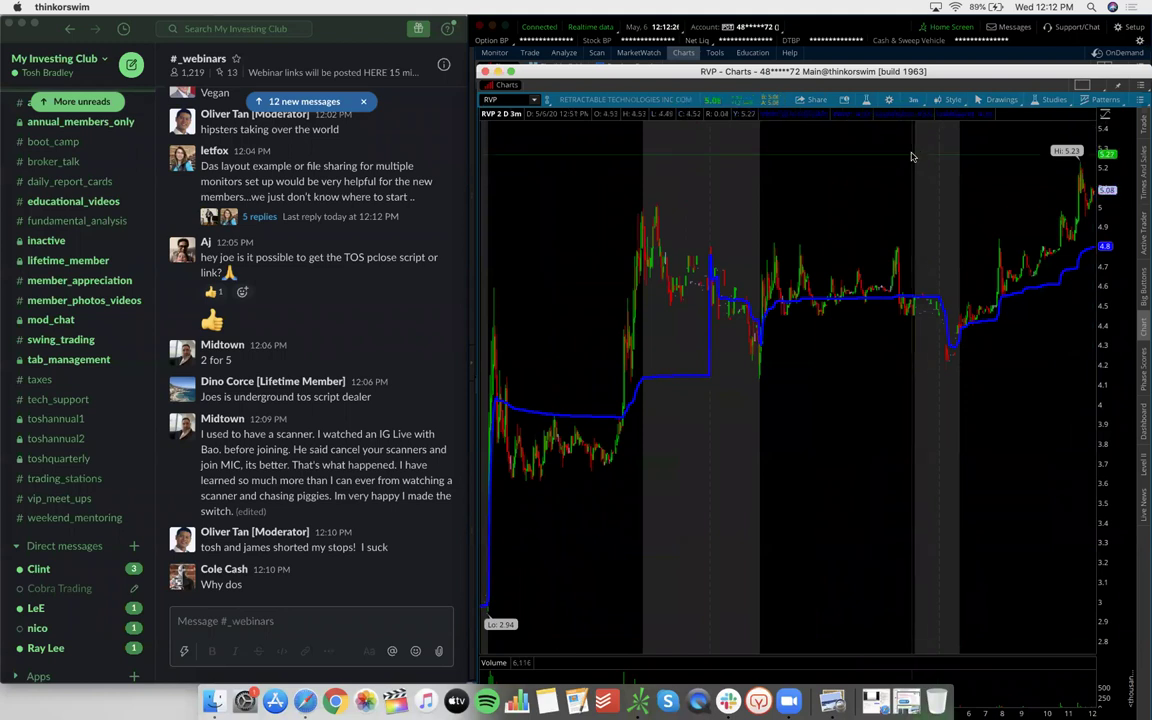
Load the CPSH chart from the symbol box
left_click(514, 100)
type("CPSH")
key("Return")
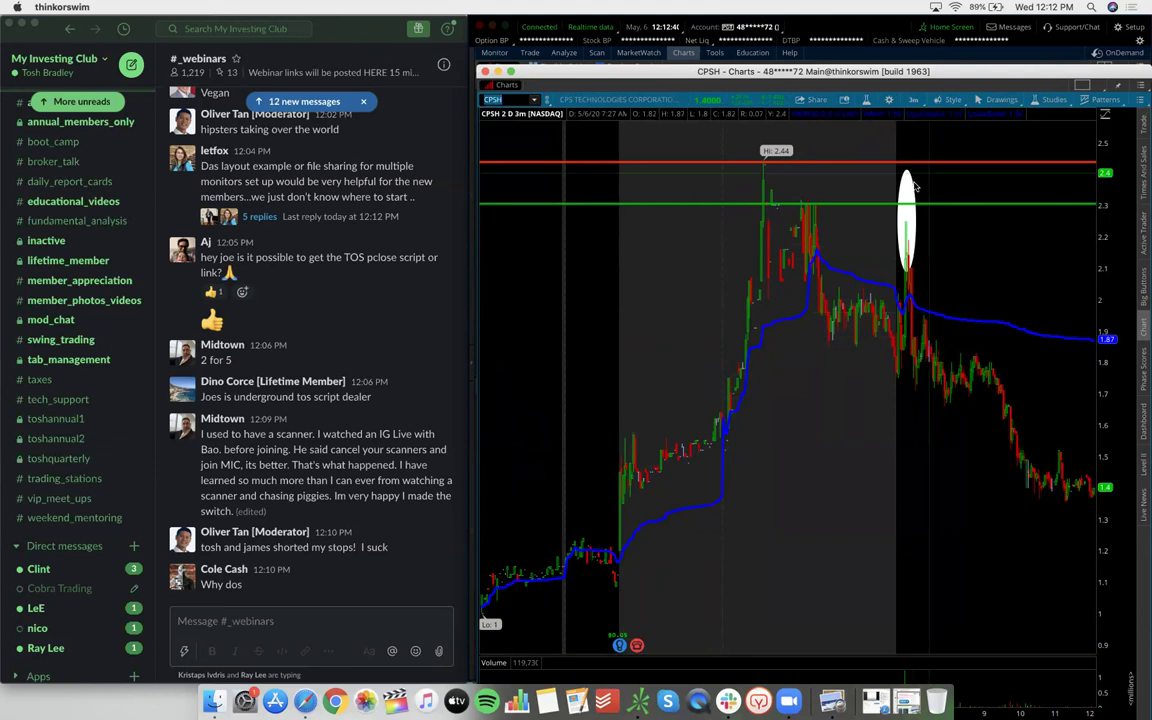
Stretch the white ellipse taller over the price spike and switch CPSH to 15-year daily bars
left_click(905, 177)
left_click_drag(897, 172, 897, 146)
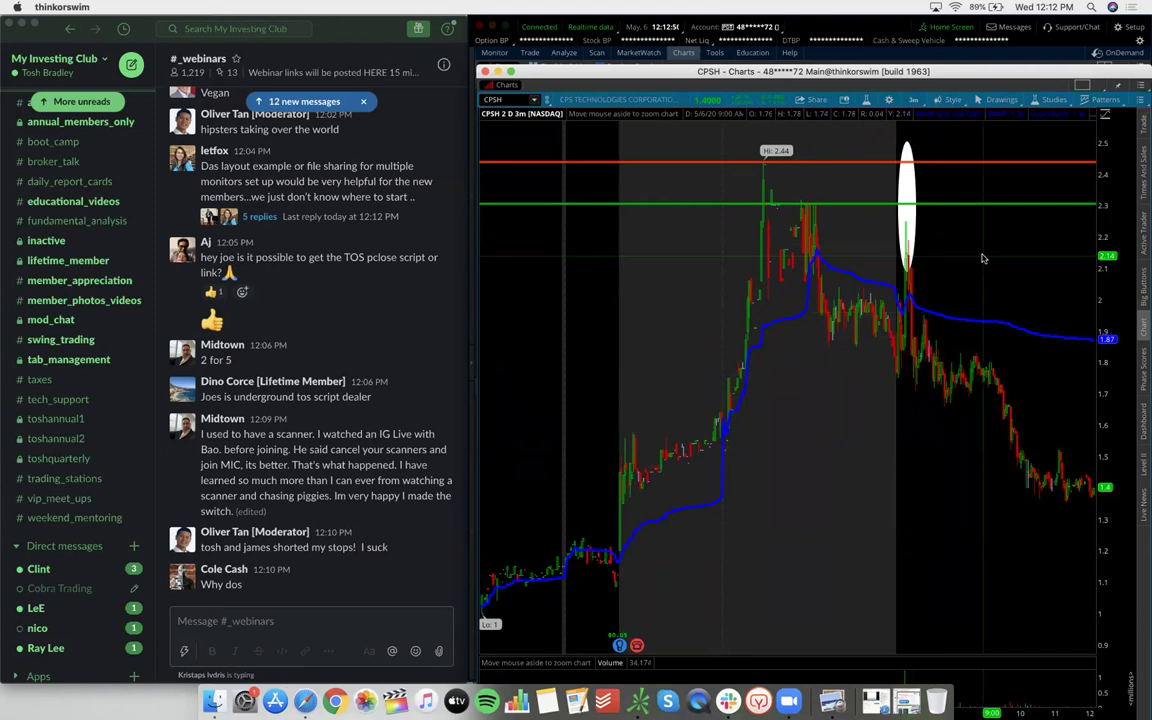
left_click(913, 99)
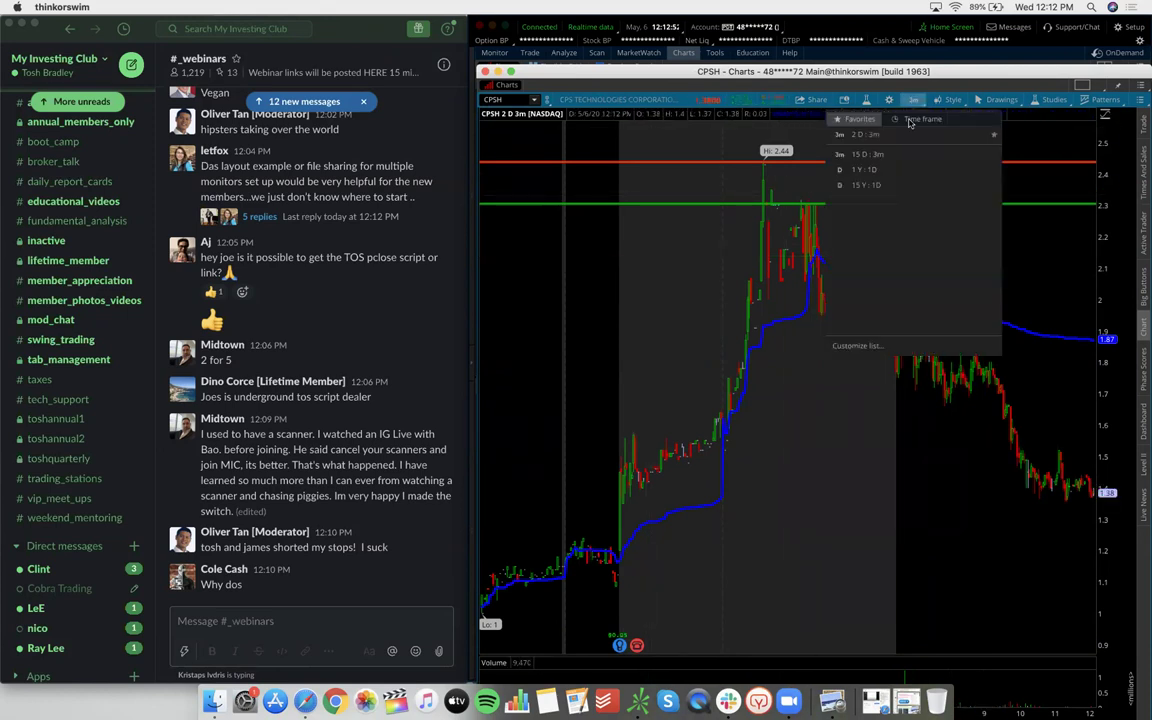
left_click(896, 187)
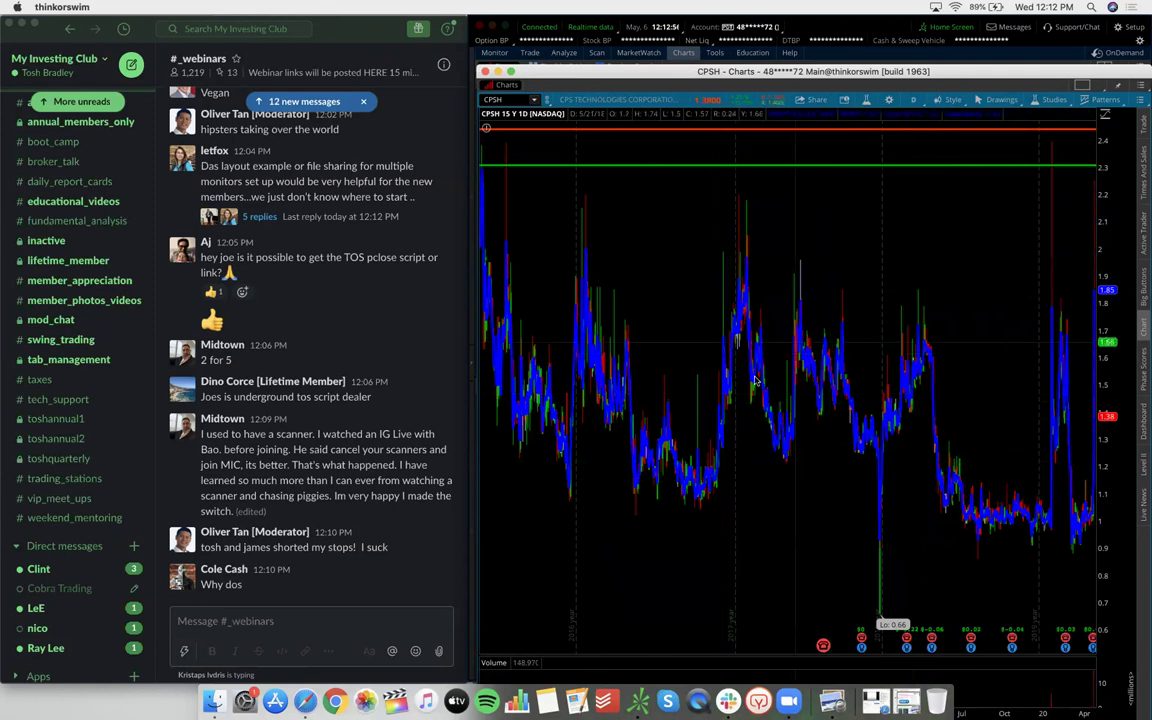
Switch CPSH to 2-day 3-minute bars and zoom into the session's run-up
left_click(913, 99)
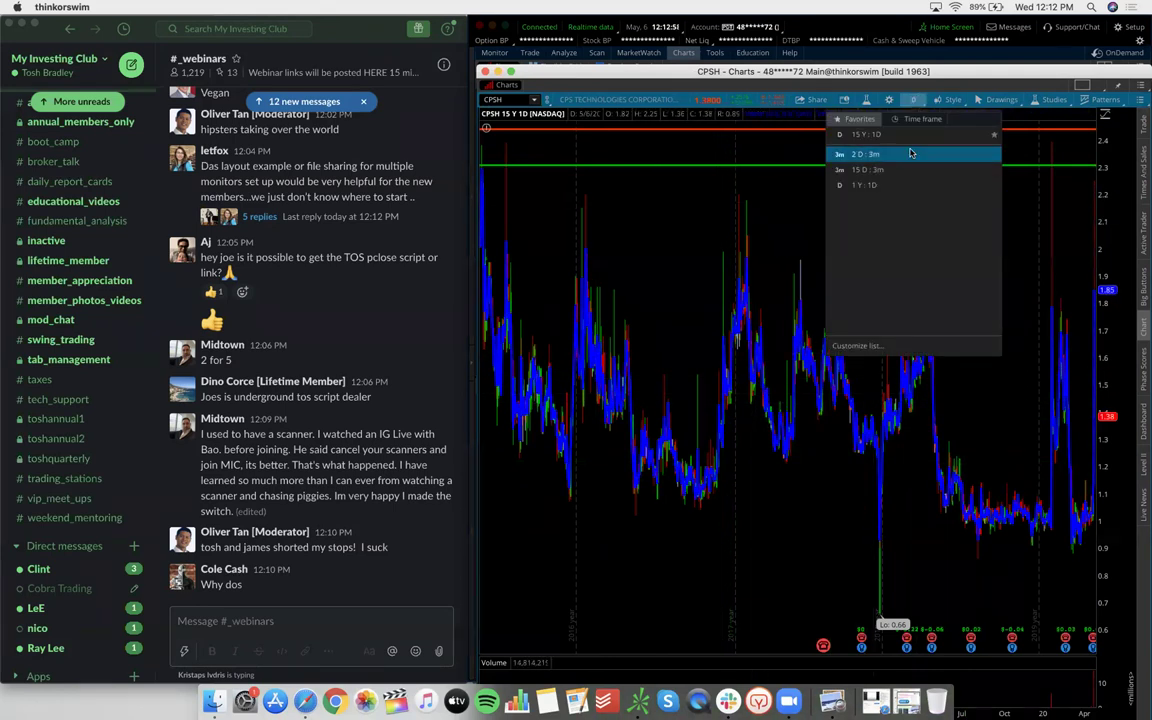
left_click(870, 139)
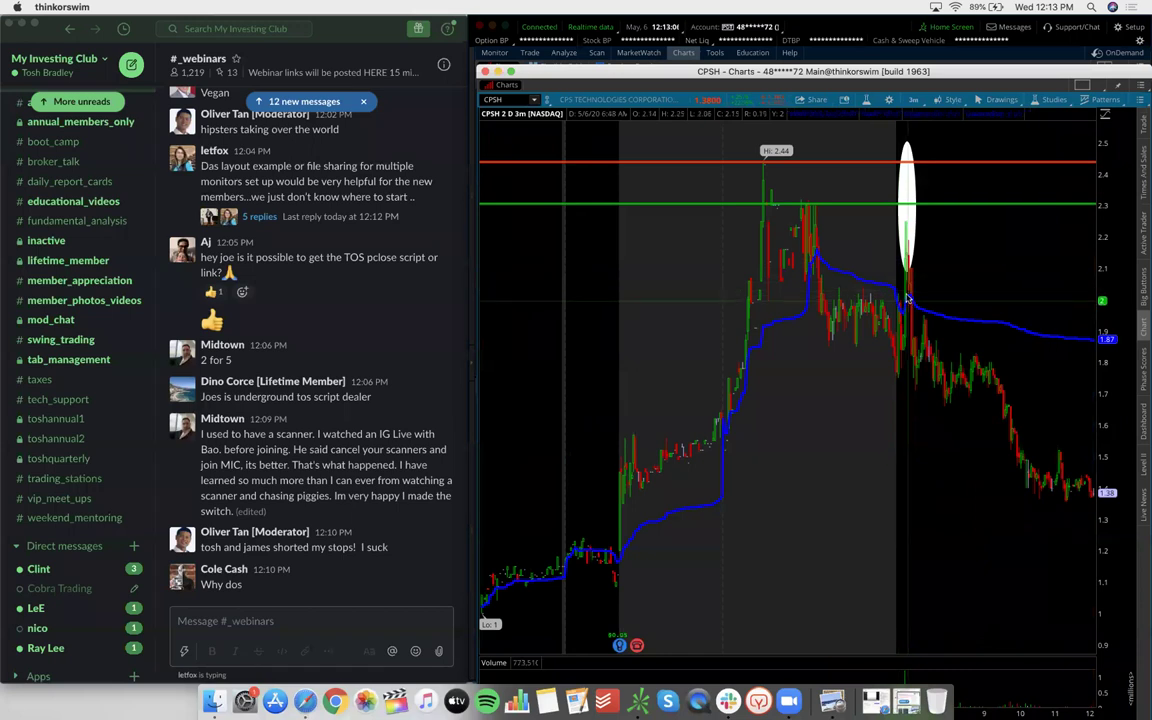
left_click_drag(656, 300, 940, 300)
Delete the white ellipse drawing and zoom from the run-up through the later spike
right_click(1000, 205)
left_click(1010, 240)
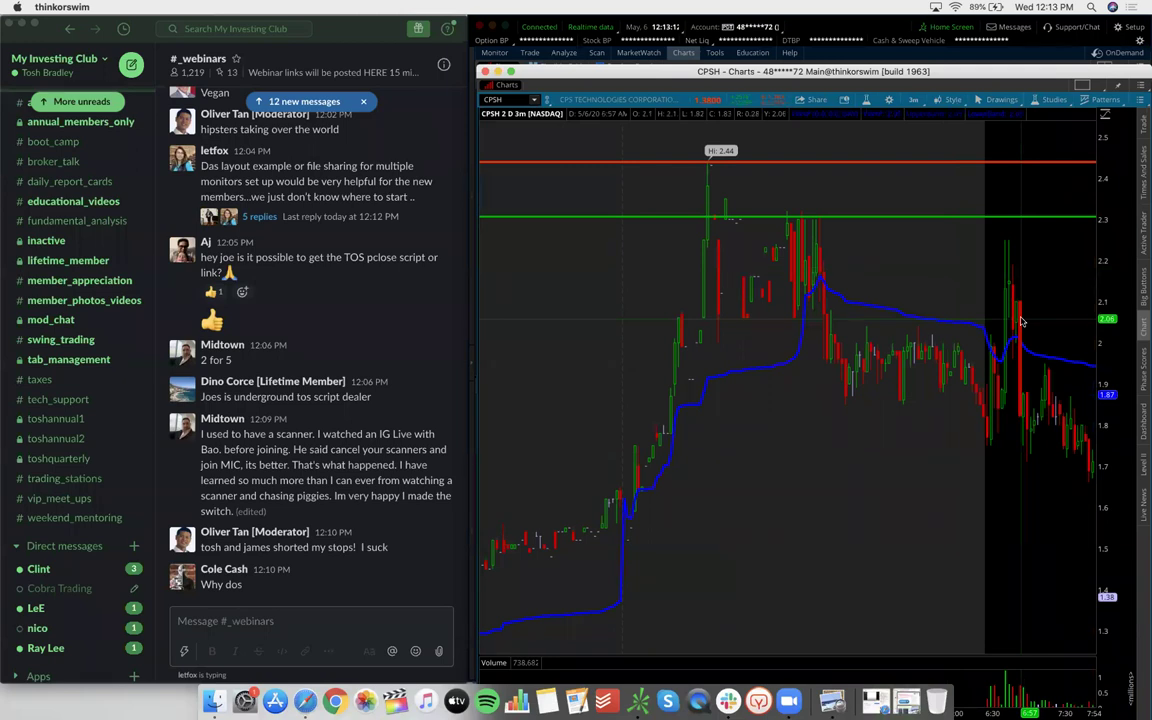
scroll(1021, 321, "right", 4)
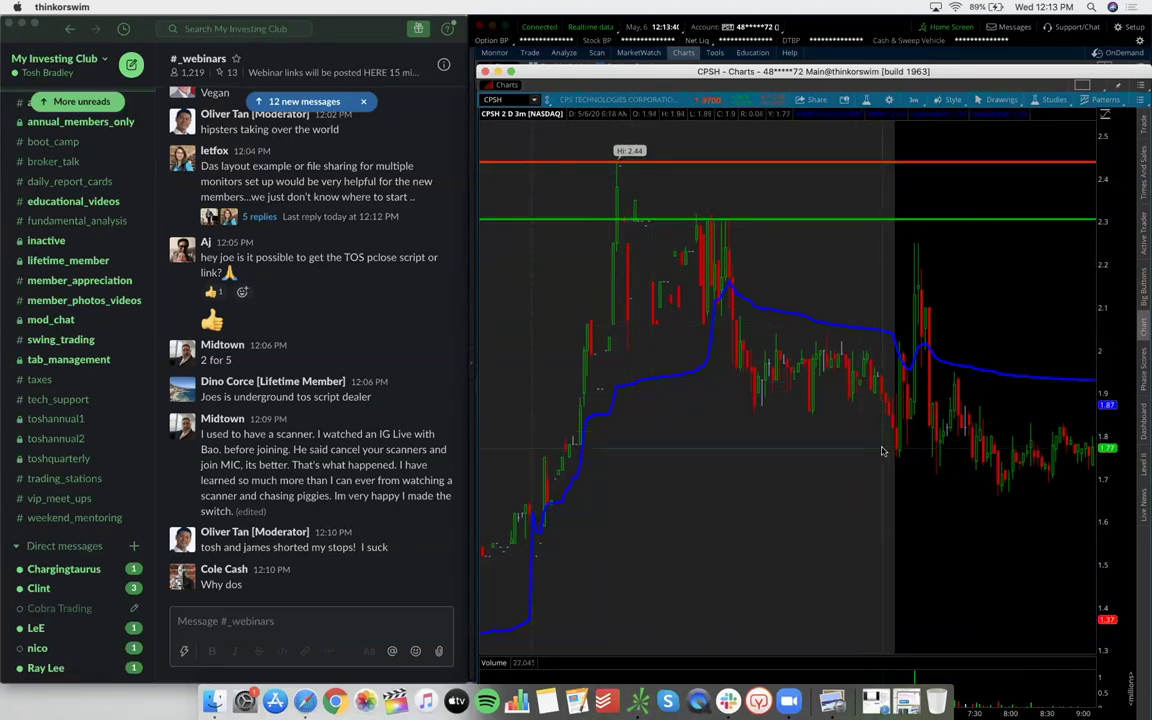
scroll(604, 352, "down", 1)
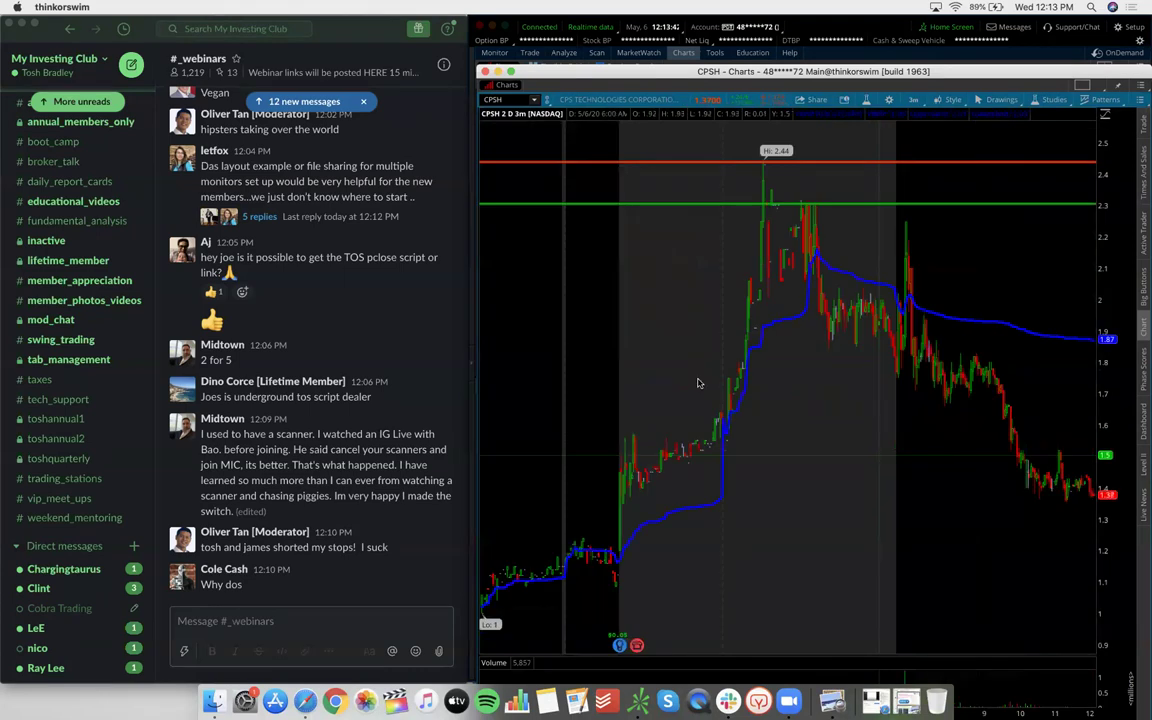
left_click_drag(535, 352, 846, 352)
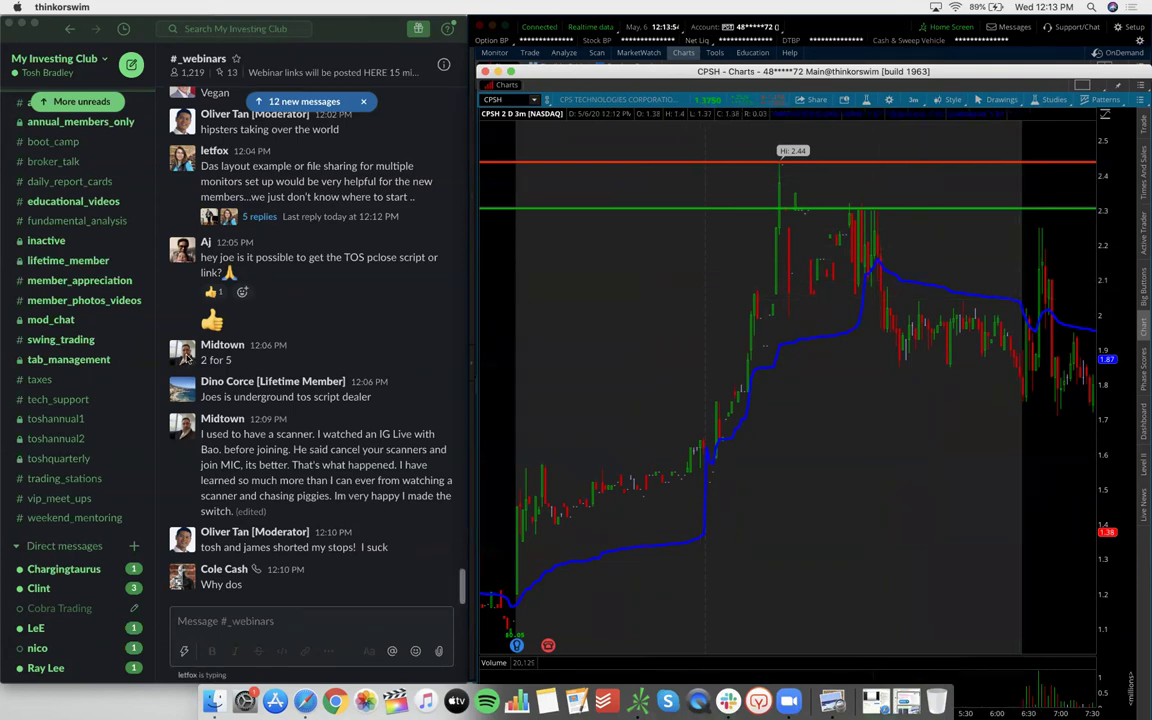
scroll(77, 369, "up", 5)
left_click(70, 399)
left_click(75, 400)
scroll(273, 421, "up", 20)
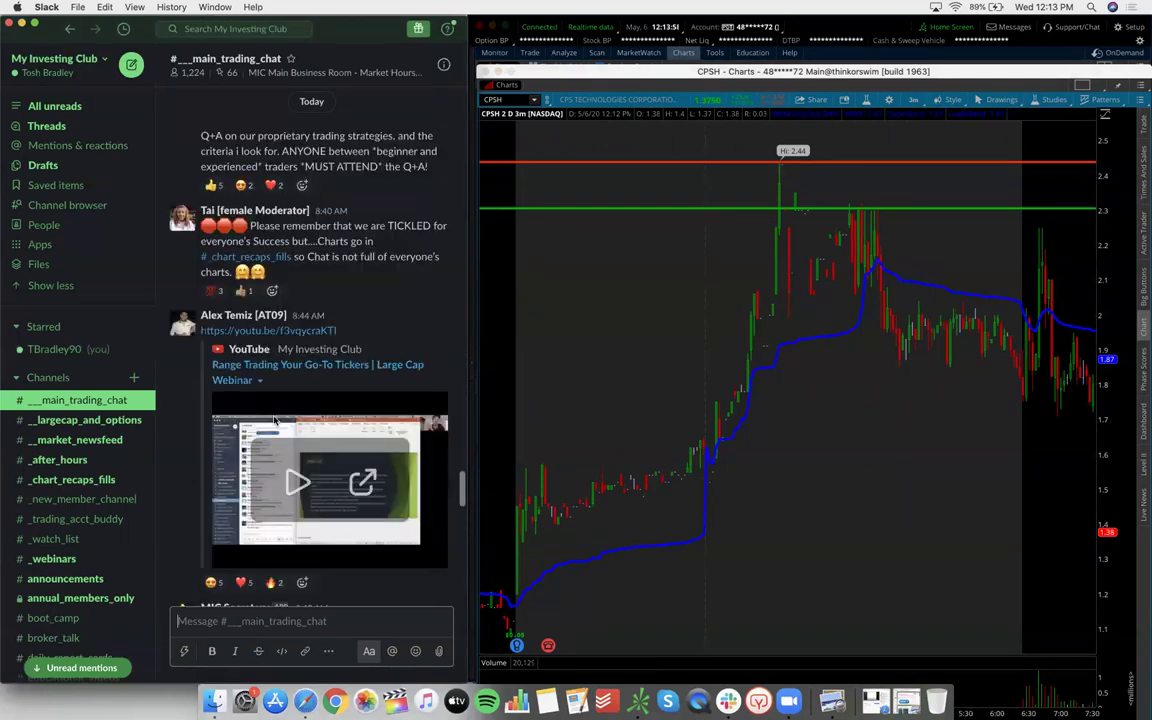
scroll(273, 421, "up", 15)
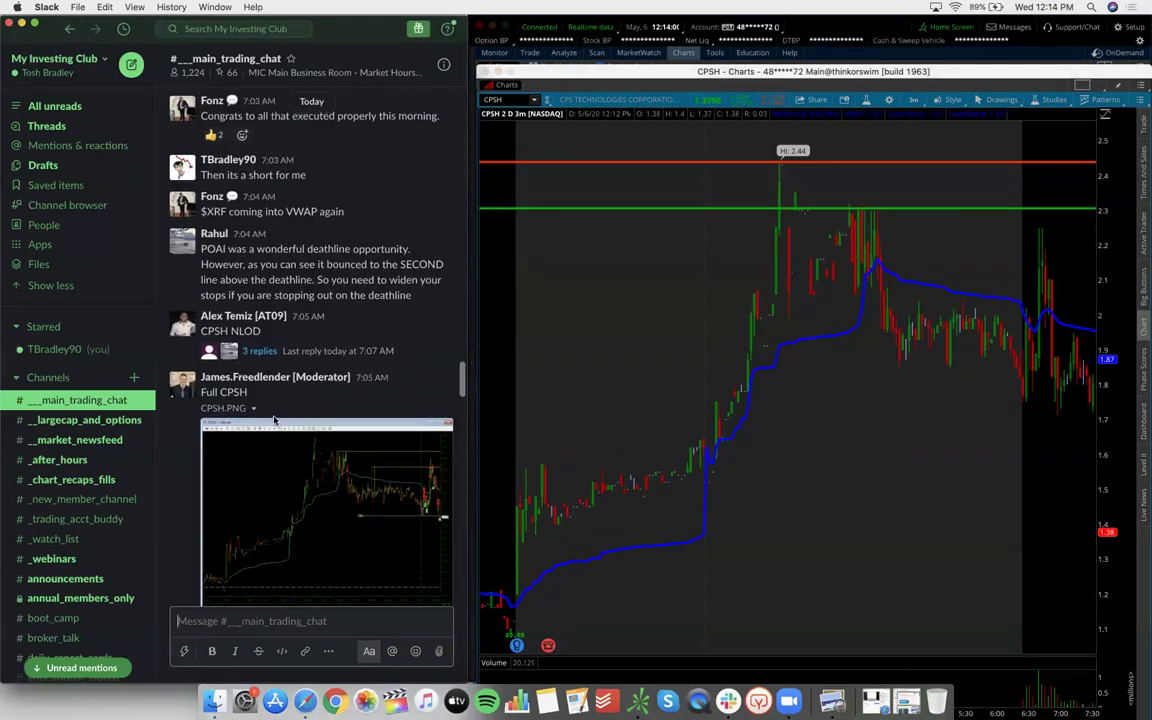
left_click(316, 408)
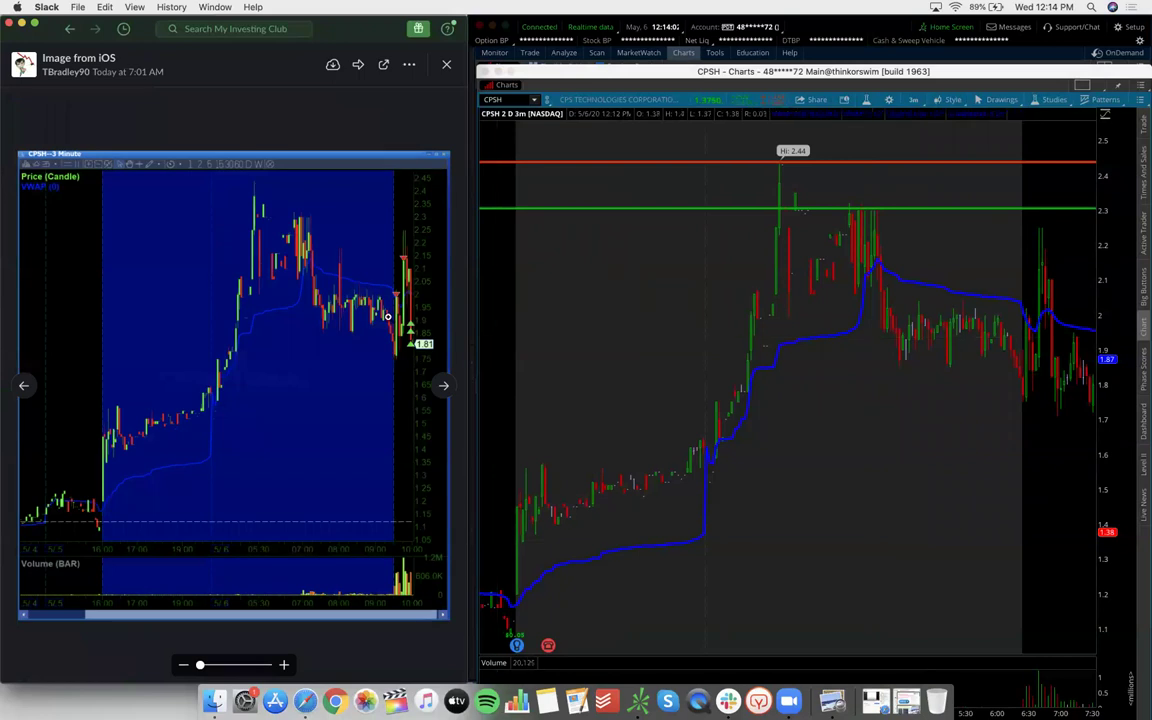
scroll(388, 316, "up", 3)
scroll(388, 316, "up", 2)
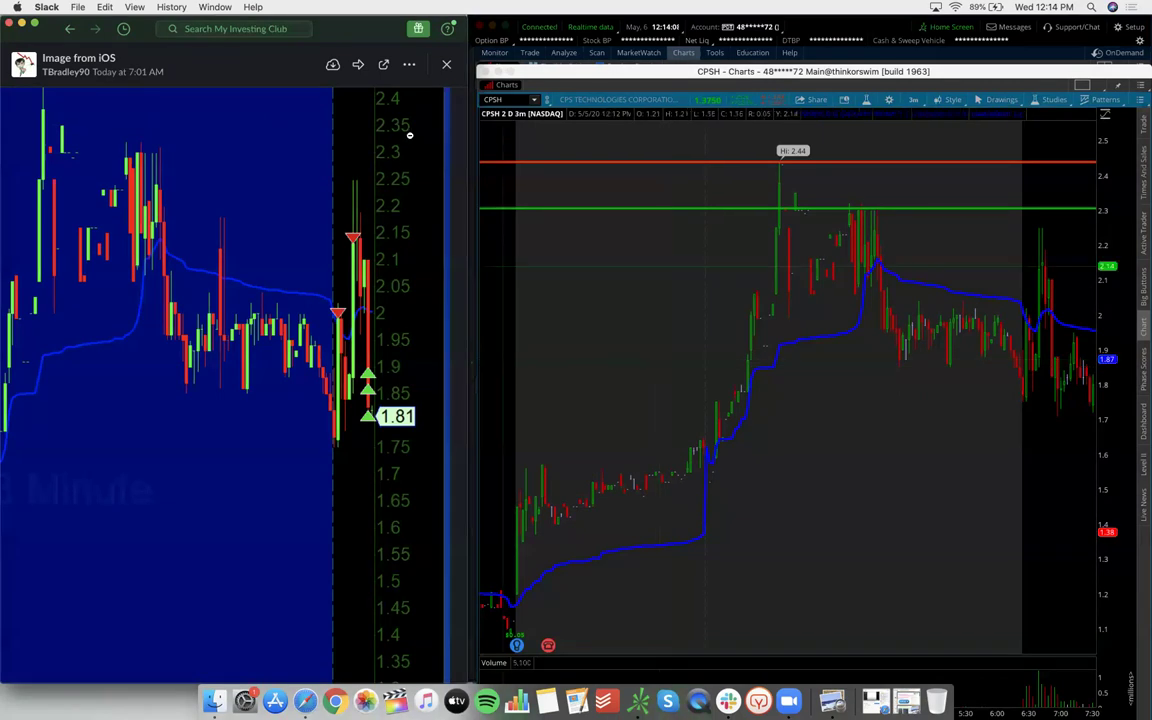
left_click(446, 70)
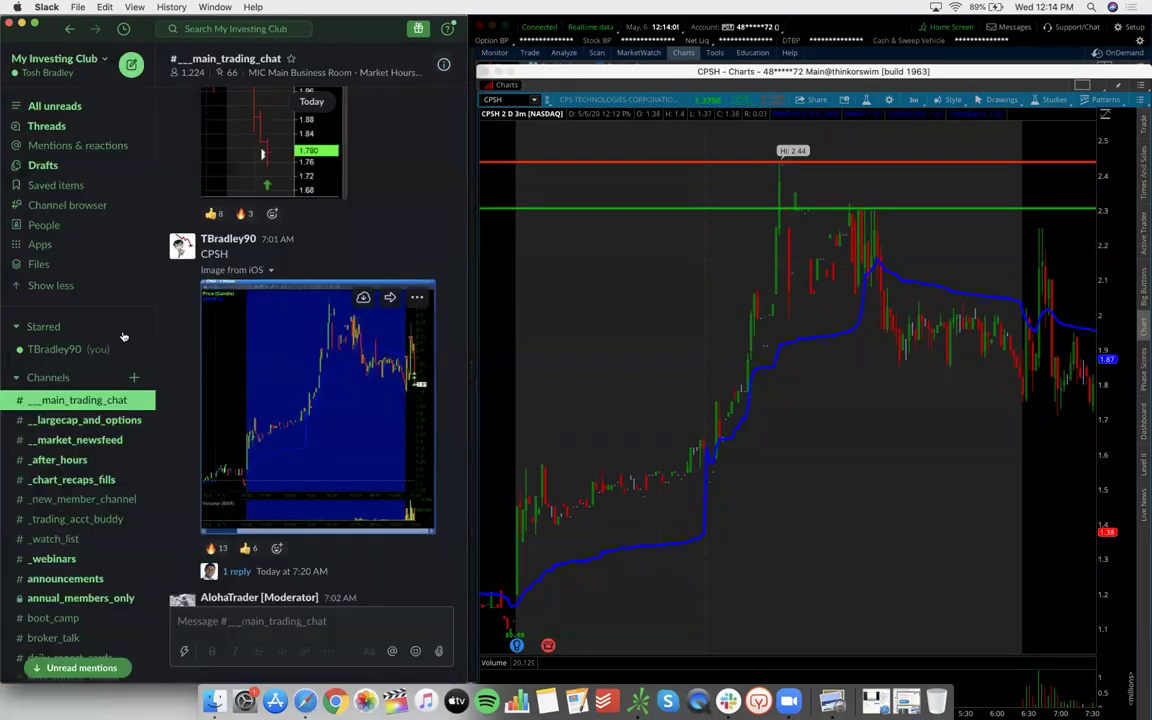
scroll(50, 537, "down", 2)
left_click(53, 500)
scroll(60, 450, "down", 10)
scroll(352, 479, "down", 3)
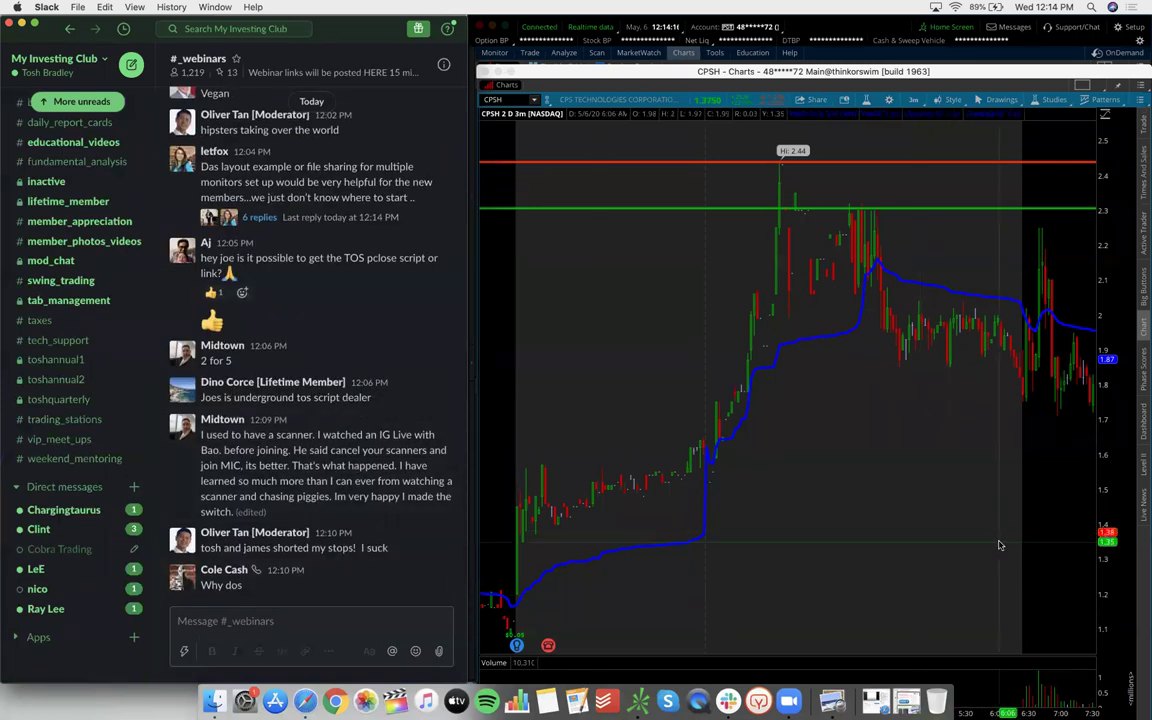
Bring the CPSH 3-minute chart to the front, then switch to Slack to read questions
left_click(896, 434)
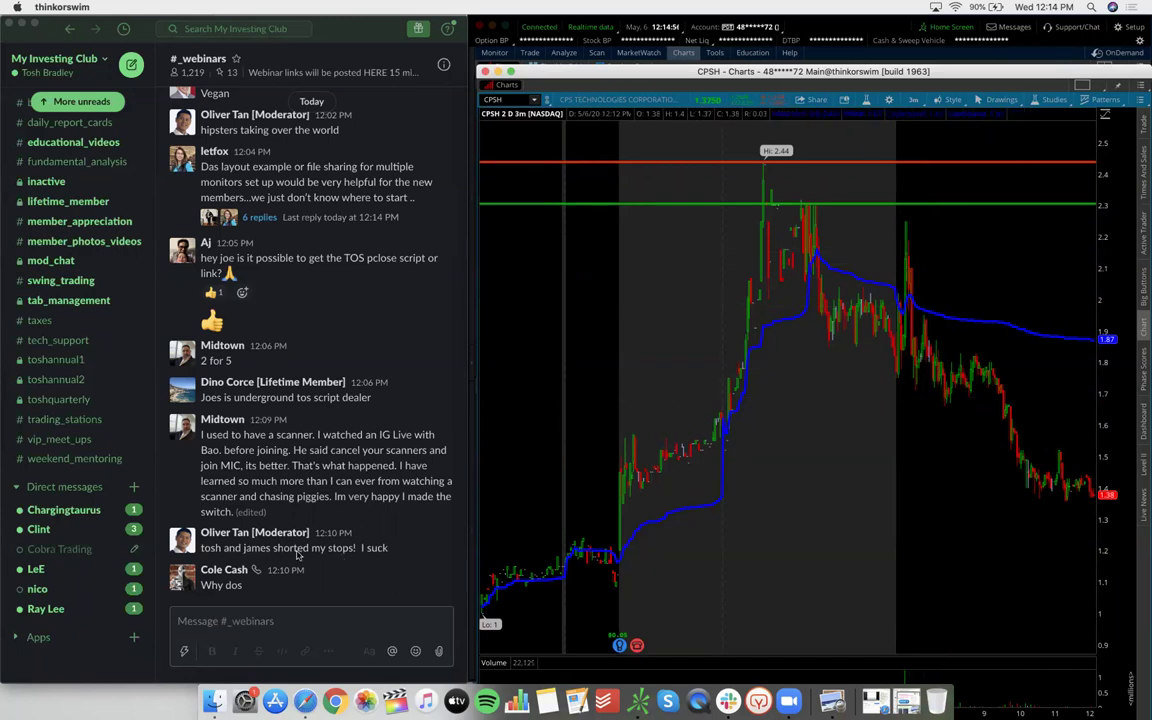
left_click(293, 548)
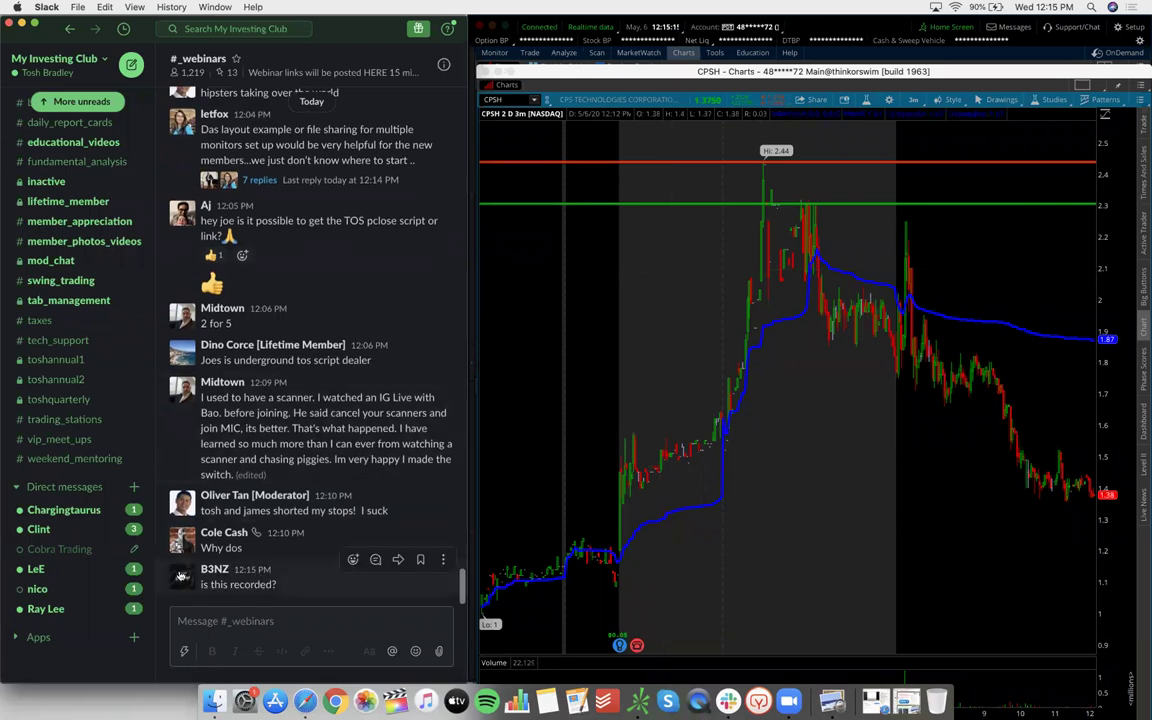
Zoom the CPSH chart into the morning run-up and highlight 'my stops!' in a Slack question
left_click_drag(630, 268, 998, 288)
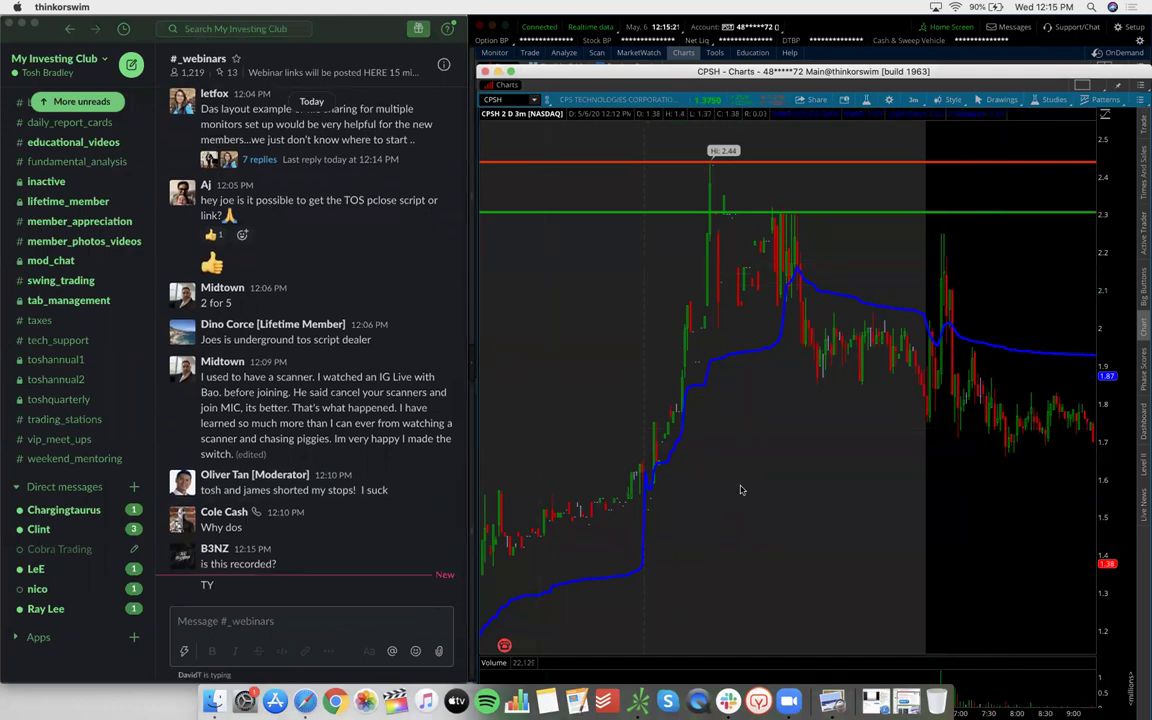
scroll(754, 491, "down", 1)
scroll(754, 491, "down", 4)
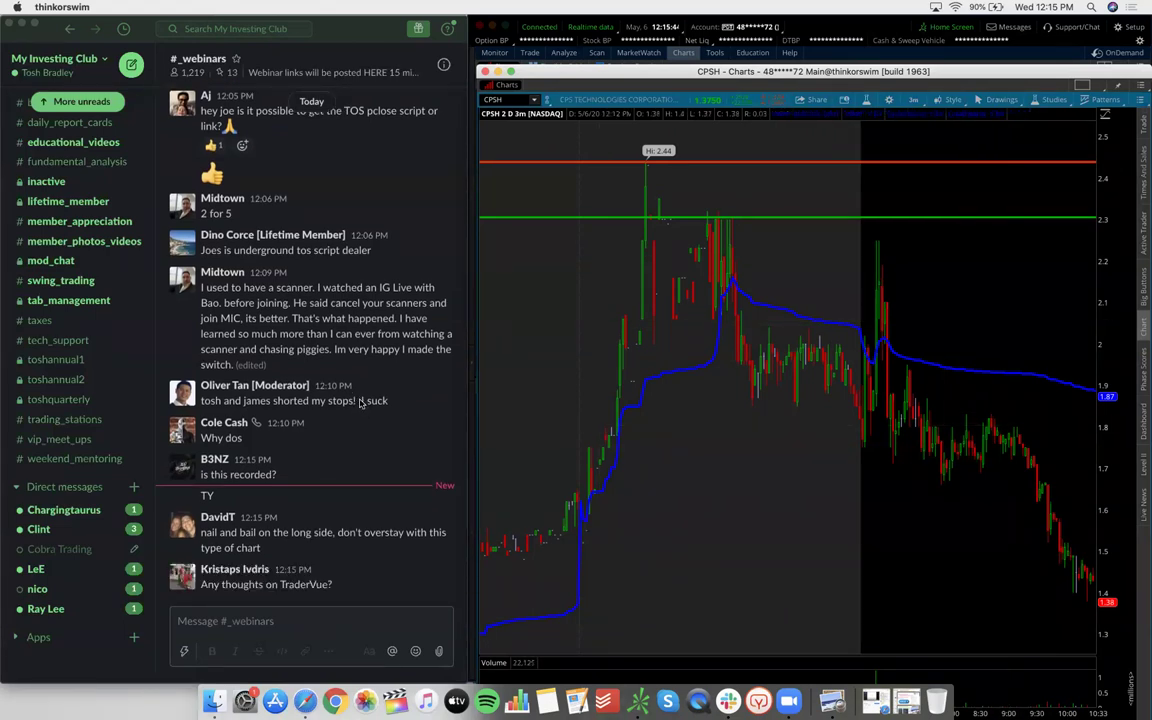
left_click_drag(357, 397, 305, 398)
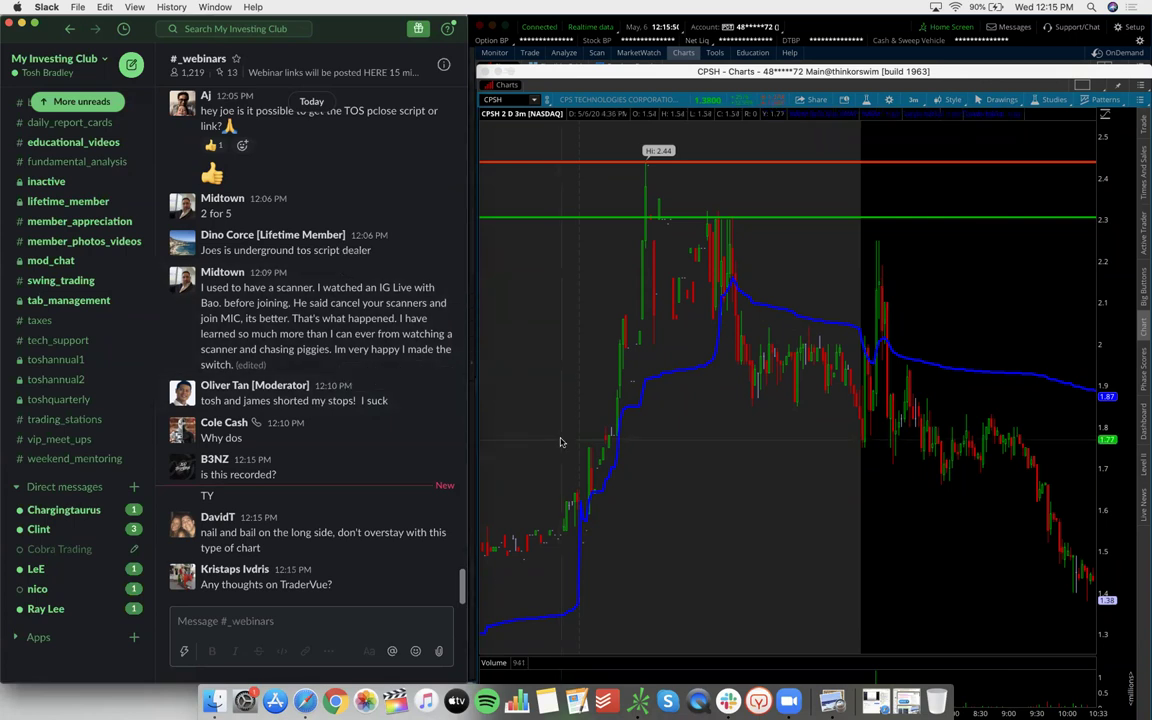
Zoom the CPSH chart back out to the full two-day 3-minute view
left_click(832, 315)
scroll(824, 289, "down", 2)
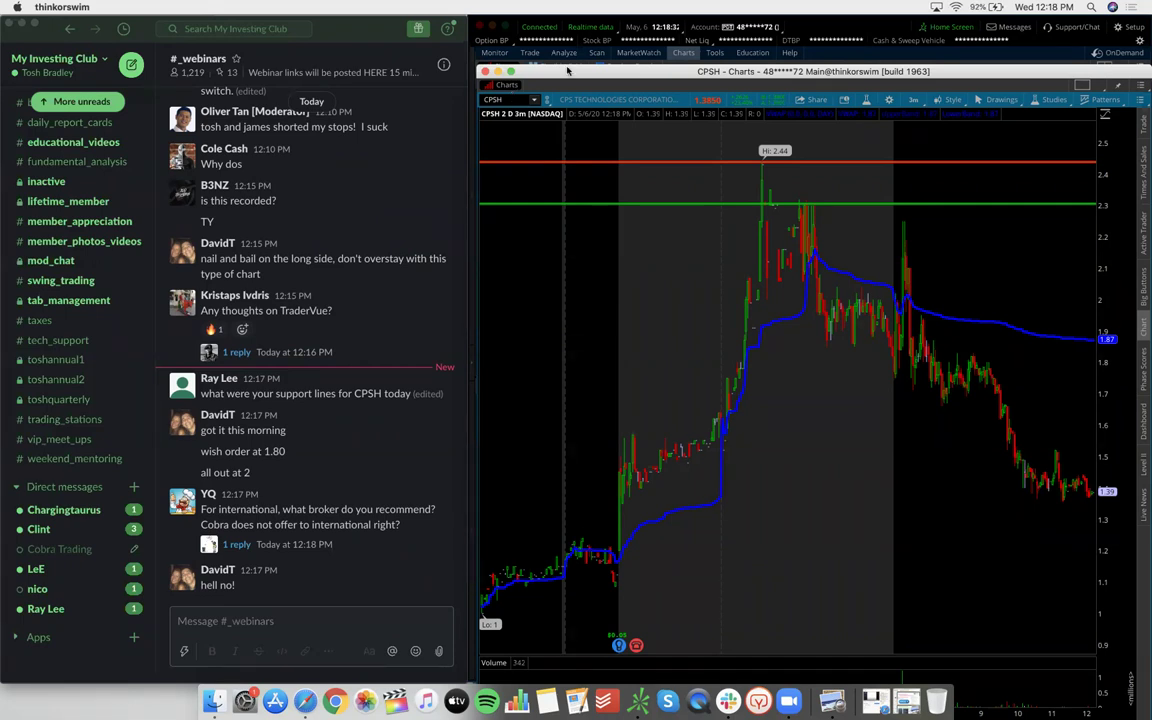
Move the CPSH chart window up beneath the menu bar
left_click_drag(567, 70, 563, 14)
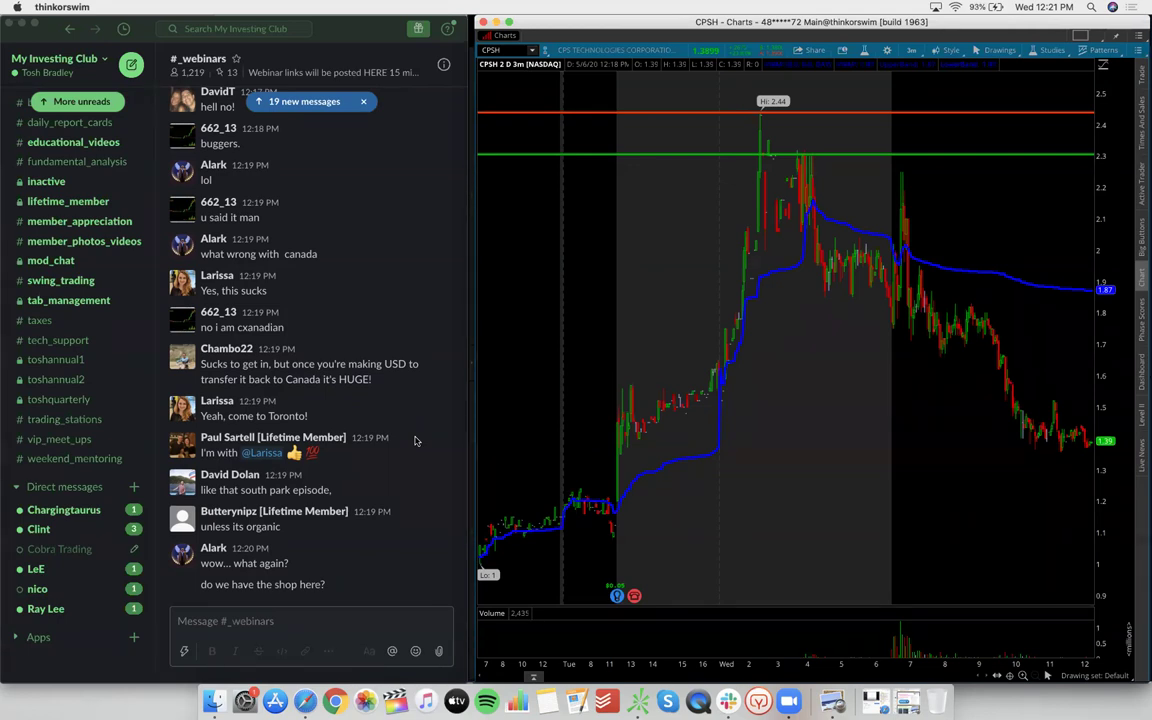
Bring the Slack #_webinars window to the front via Mission Control
key("ctrl+Up")
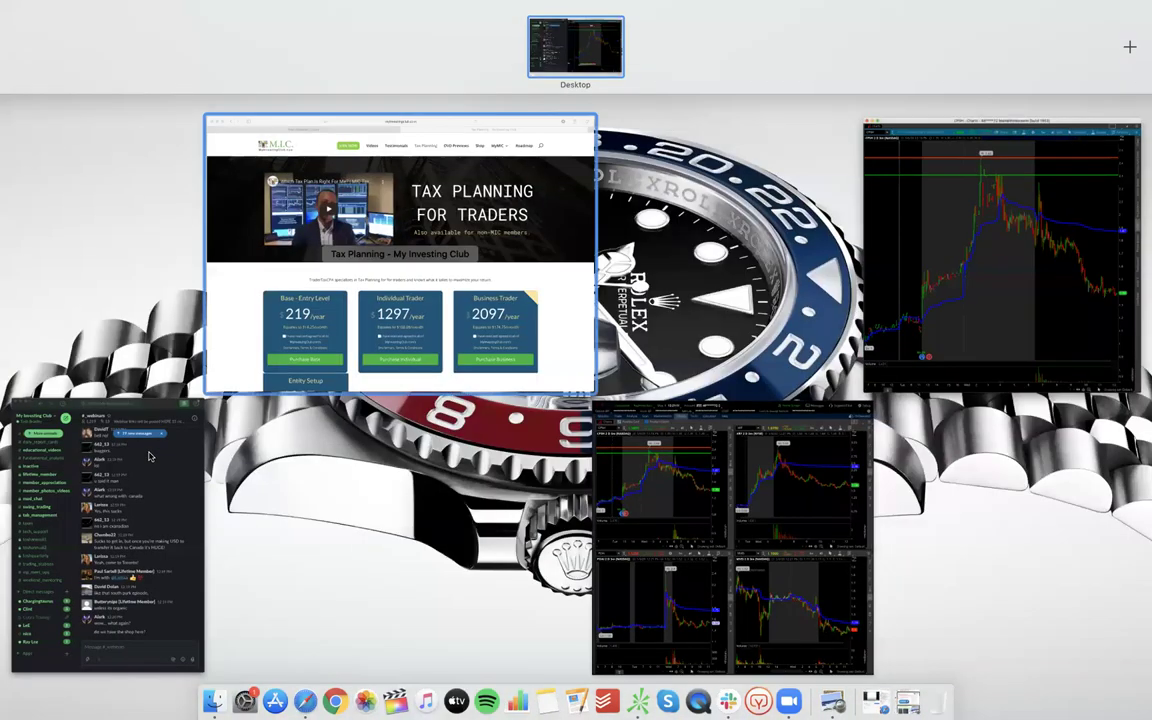
left_click(150, 455)
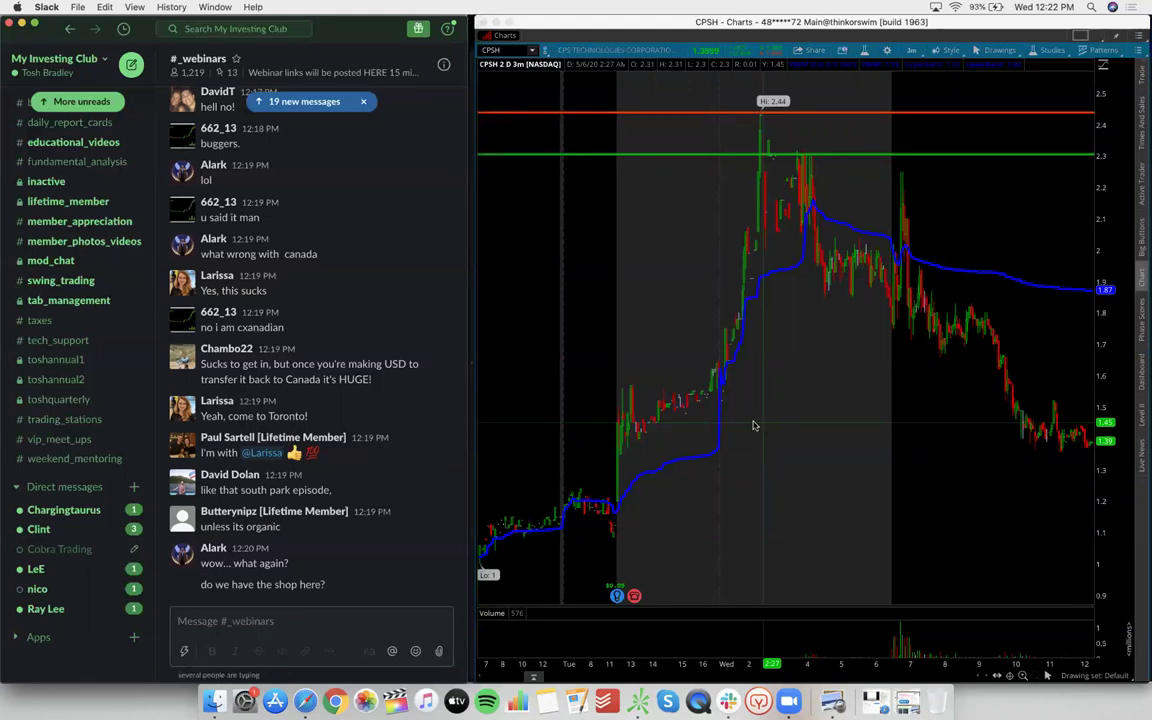
Post a #_webinars message offering MIC help, giving your phone number and e-mail for direct contact
left_click(284, 616)
type("Fro anyone that")
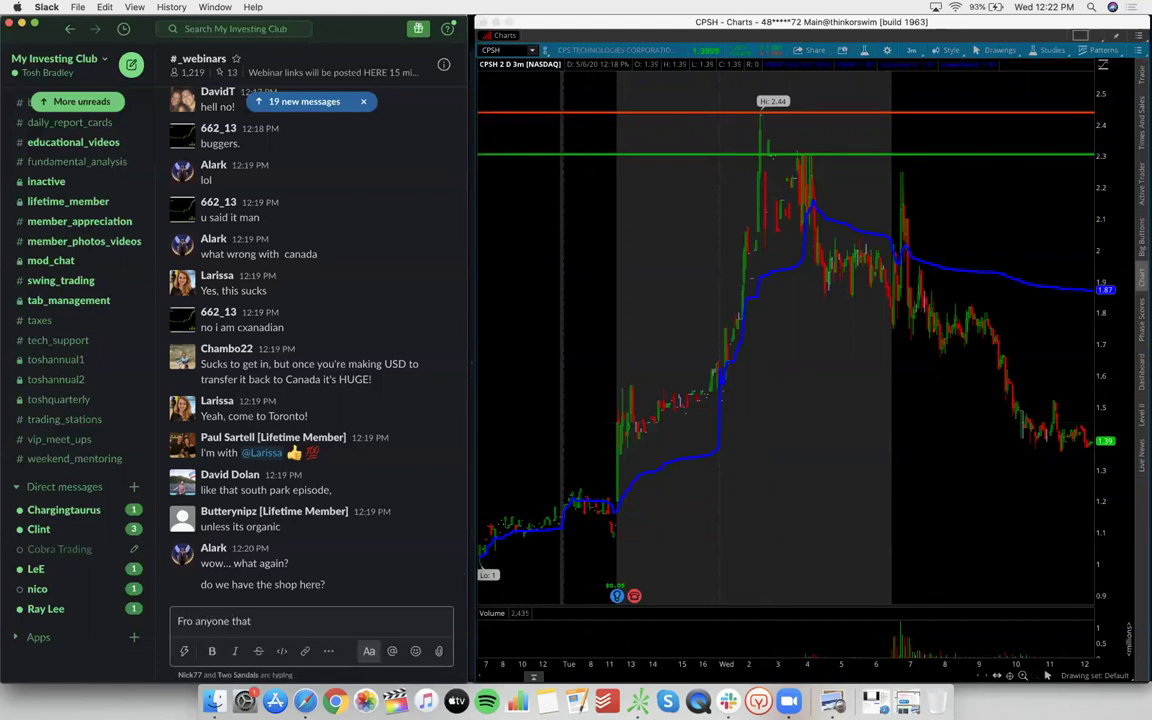
key("BackSpace")
key("BackSpace")
key("BackSpace")
key("BackSpace")
key("BackSpace")
key("BackSpace")
key("BackSpace")
key("BackSpace")
key("BackSpace")
key("BackSpace")
key("BackSpace")
key("BackSpace")
key("BackSpace")
key("BackSpace")
type("or anyone that")
type(" needs help")
type(" and has ")
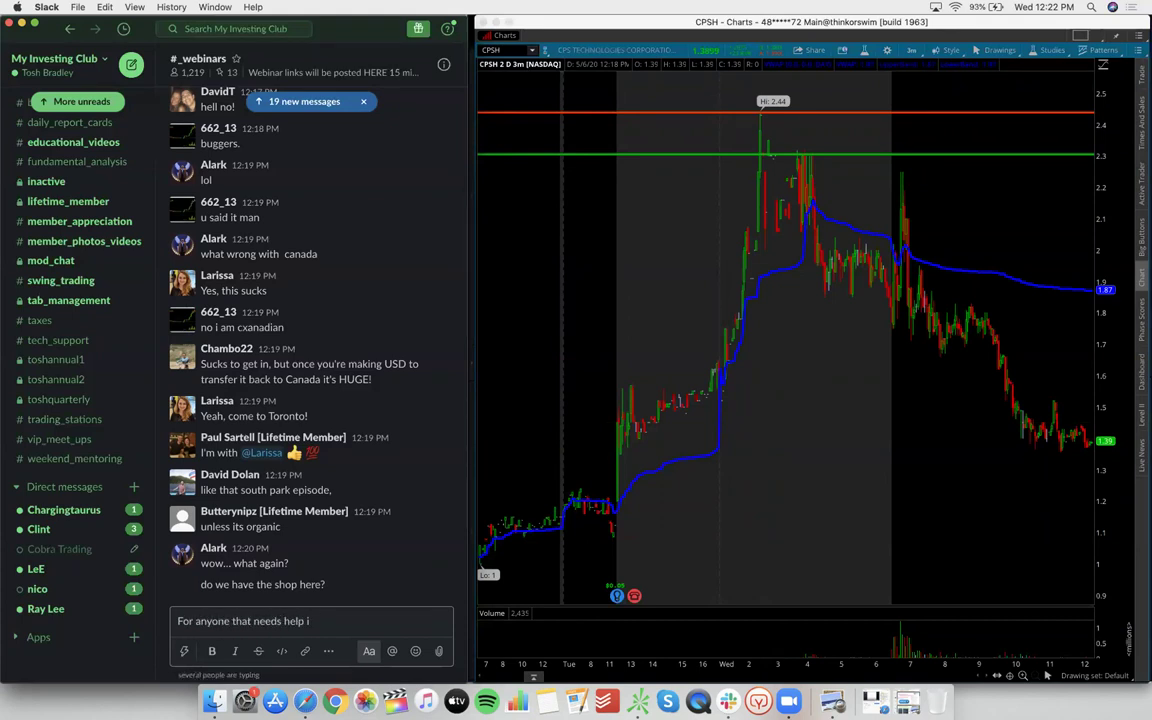
type("MIC related questions and watnst")
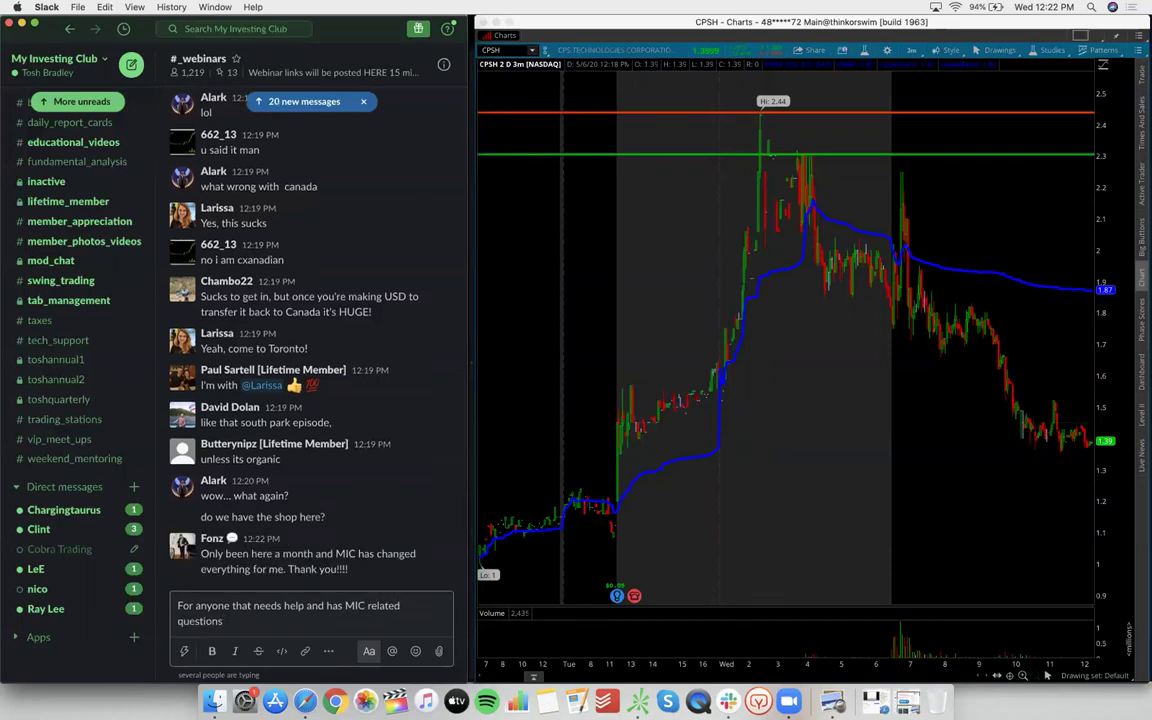
key("BackSpace")
key("BackSpace")
key("BackSpace")
key("BackSpace")
key("BackSpace")
type("nts to join TEXT ME")
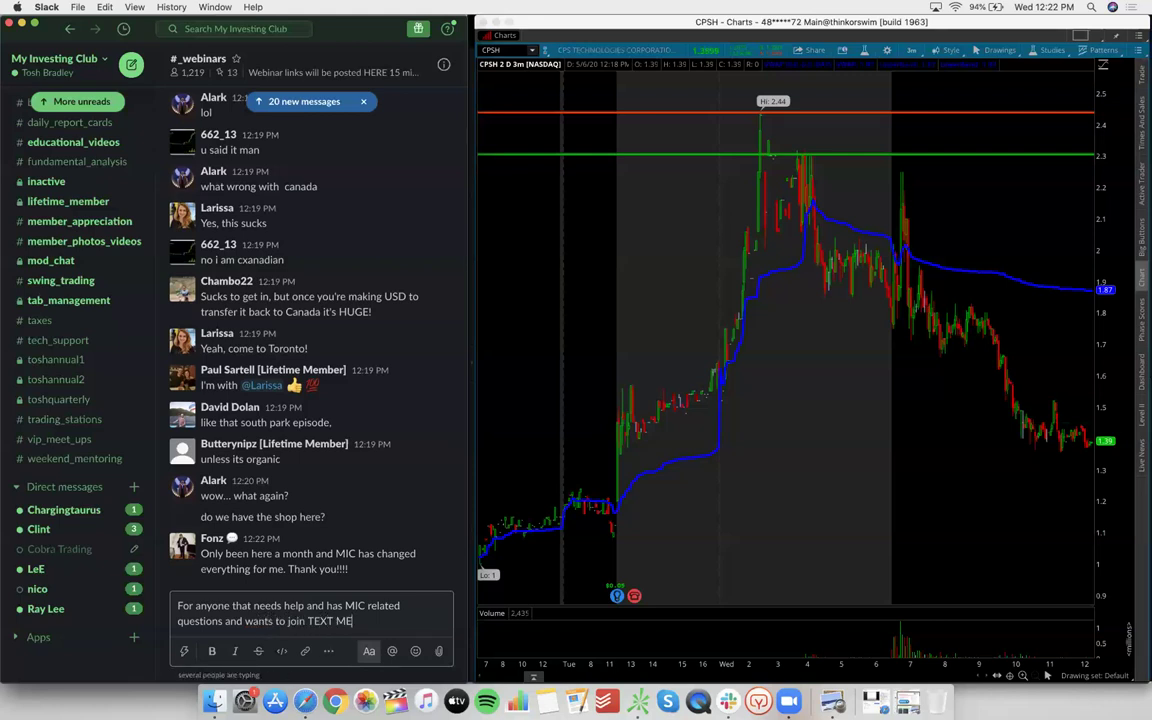
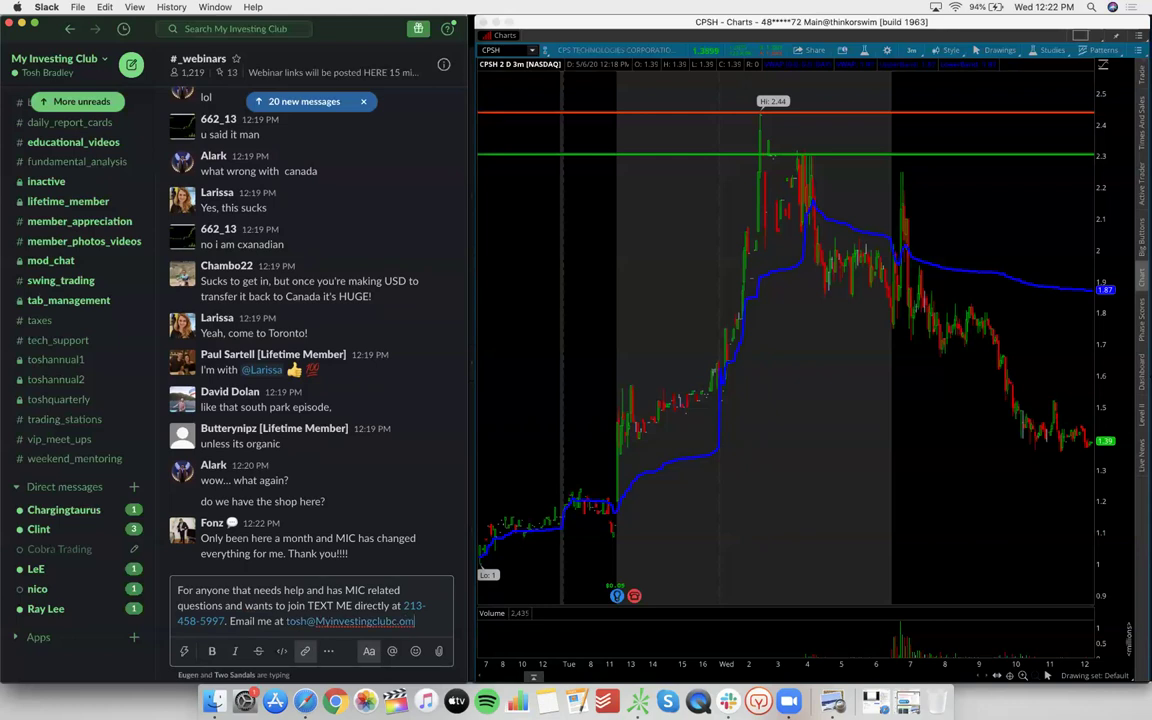
key("Return")
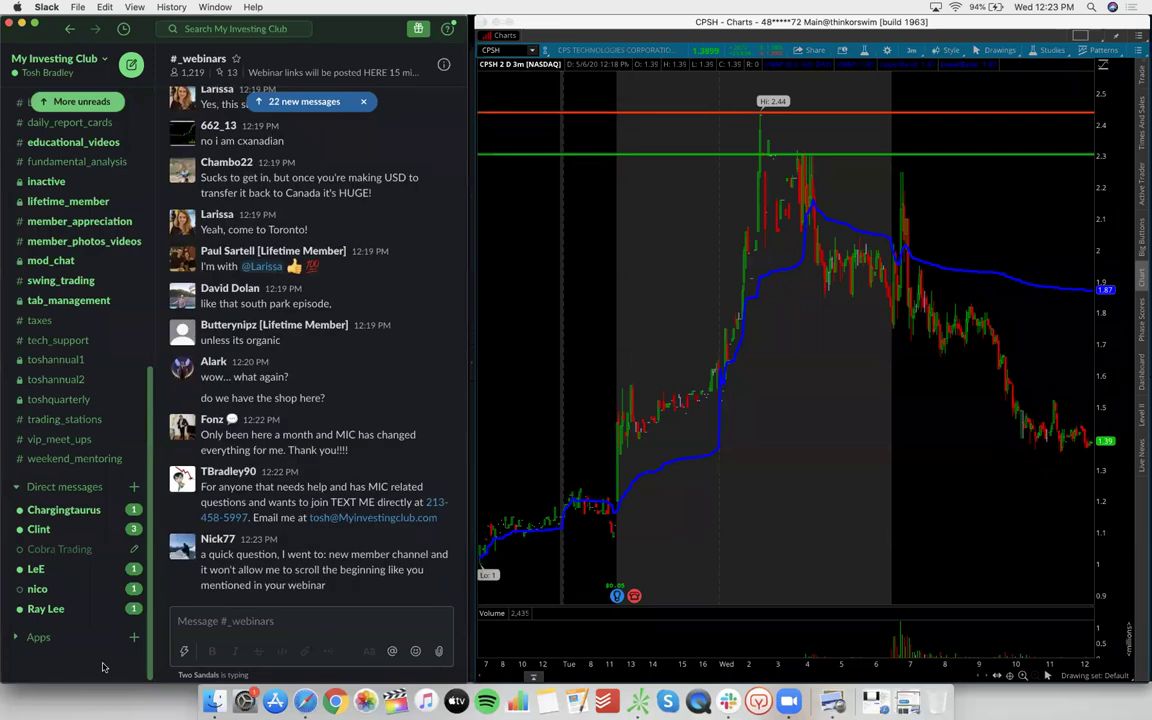
Post a 'LOL' reply in #_webinars under the member's question about scrolling the new-member channel
scroll(95, 640, "up", 3)
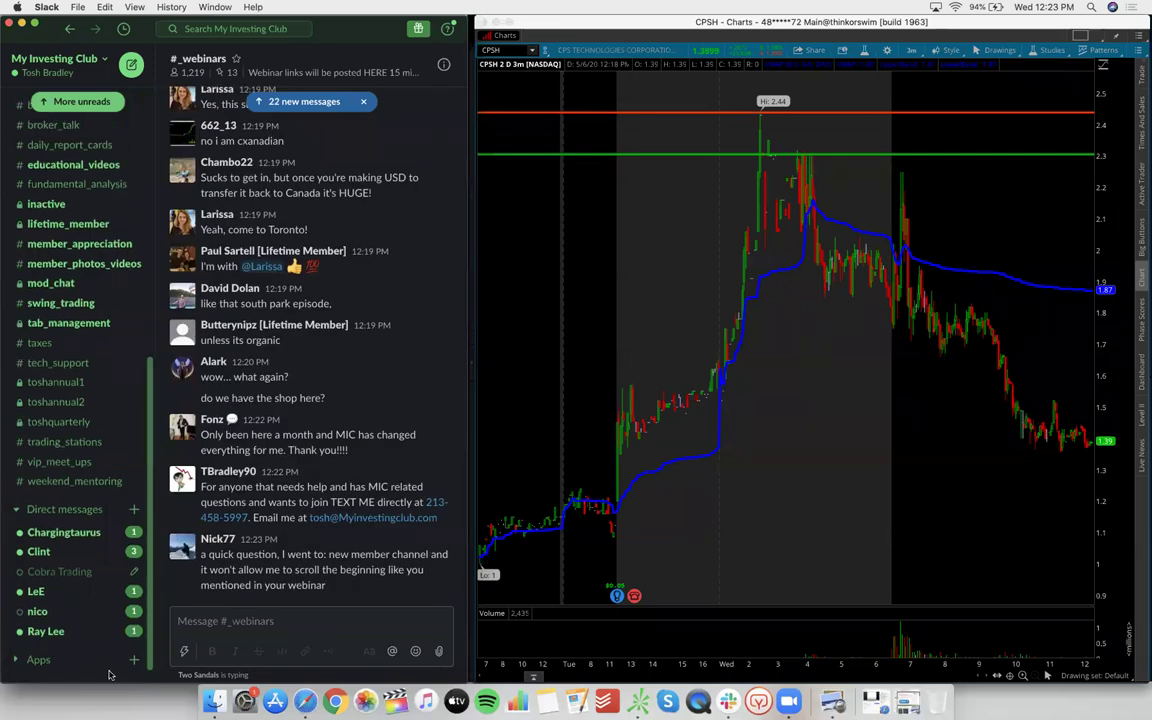
scroll(84, 602, "down", 3)
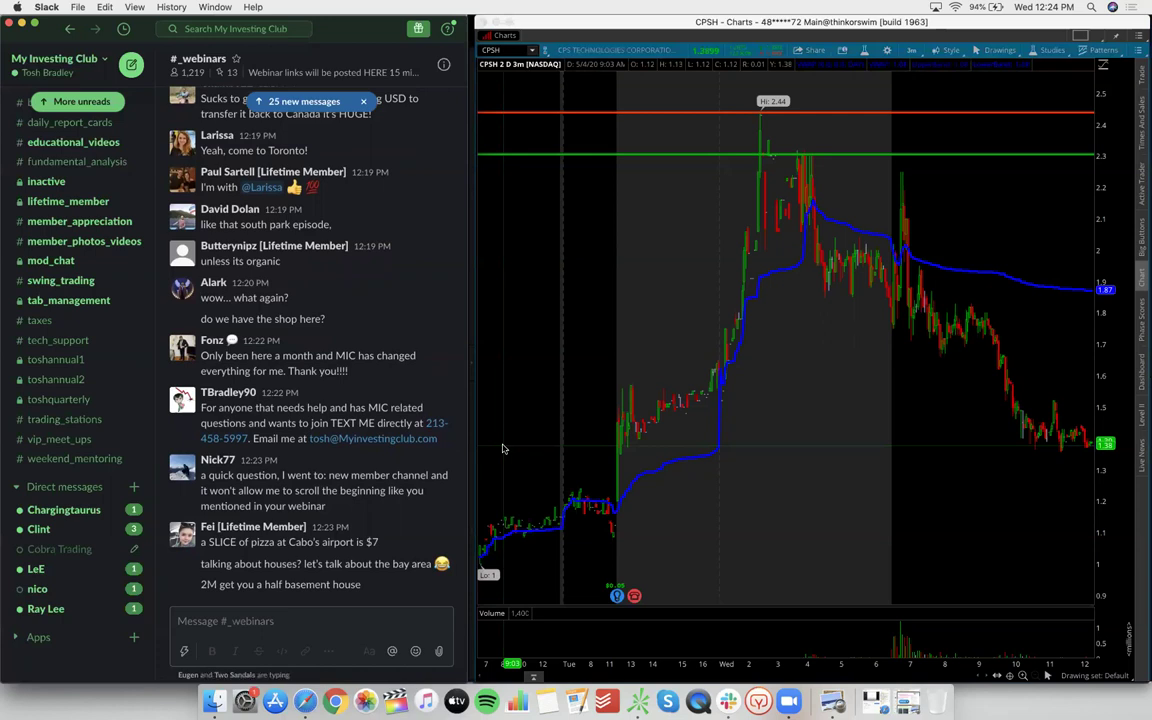
left_click(342, 621)
type("LOL")
key("Return")
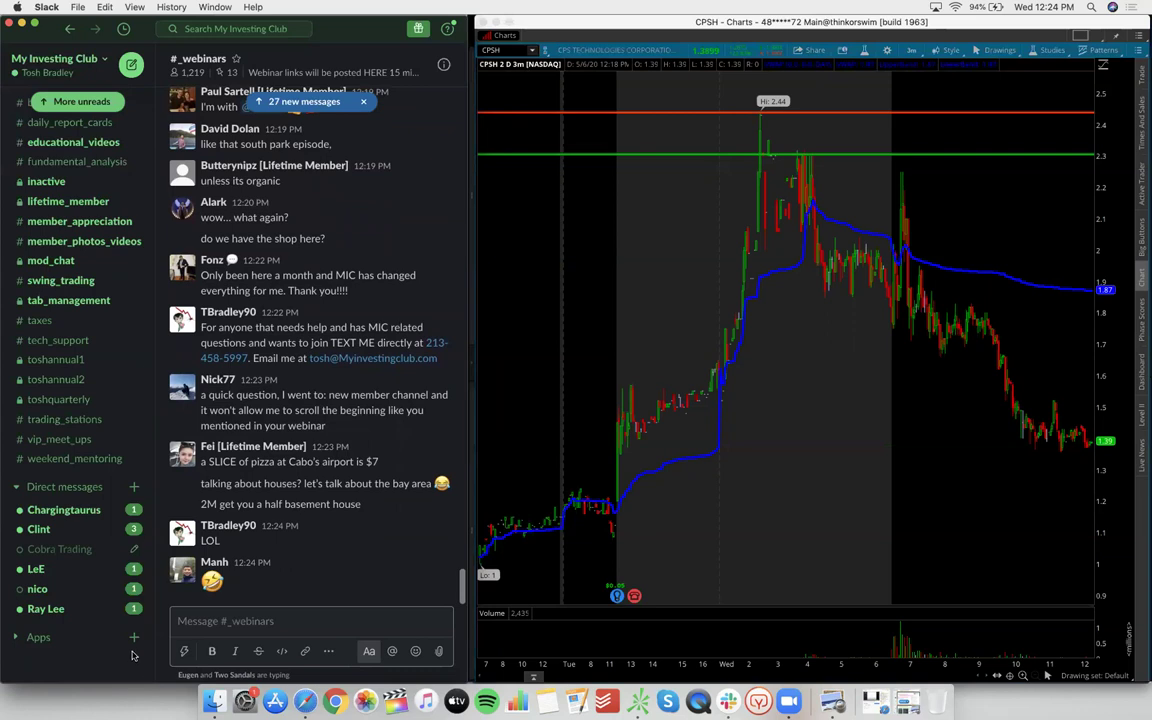
left_click(125, 661)
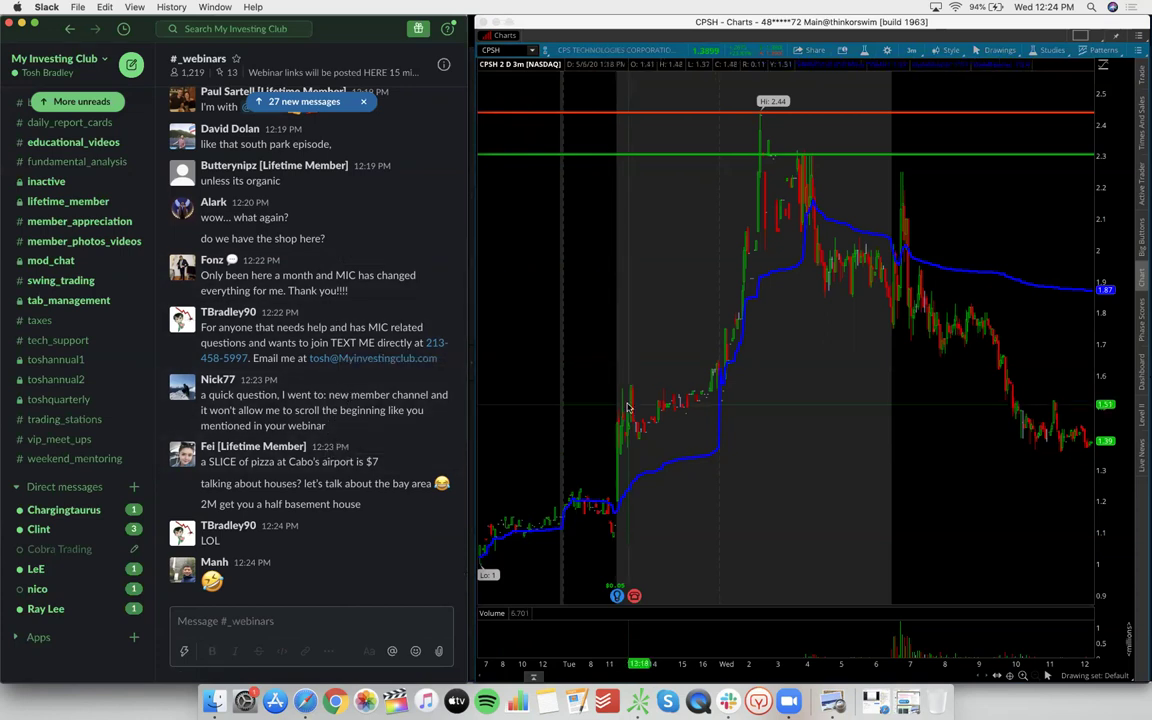
left_click_drag(586, 365, 962, 410)
scroll(963, 410, "down", 3)
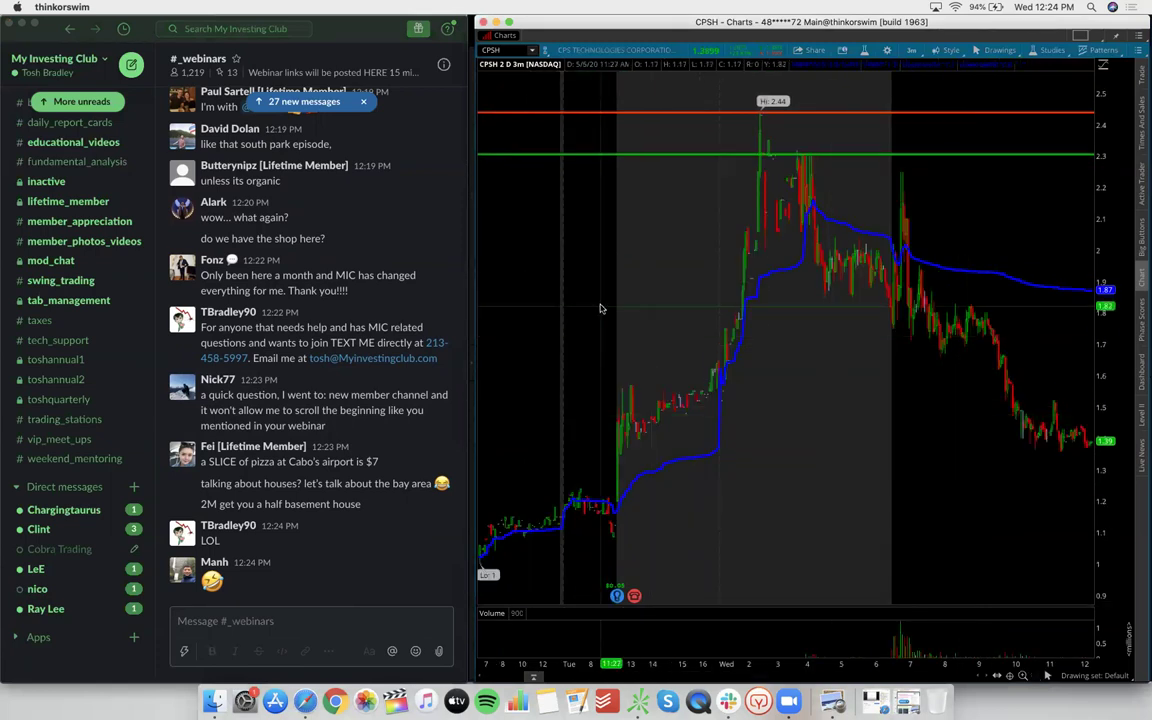
left_click_drag(581, 303, 992, 365)
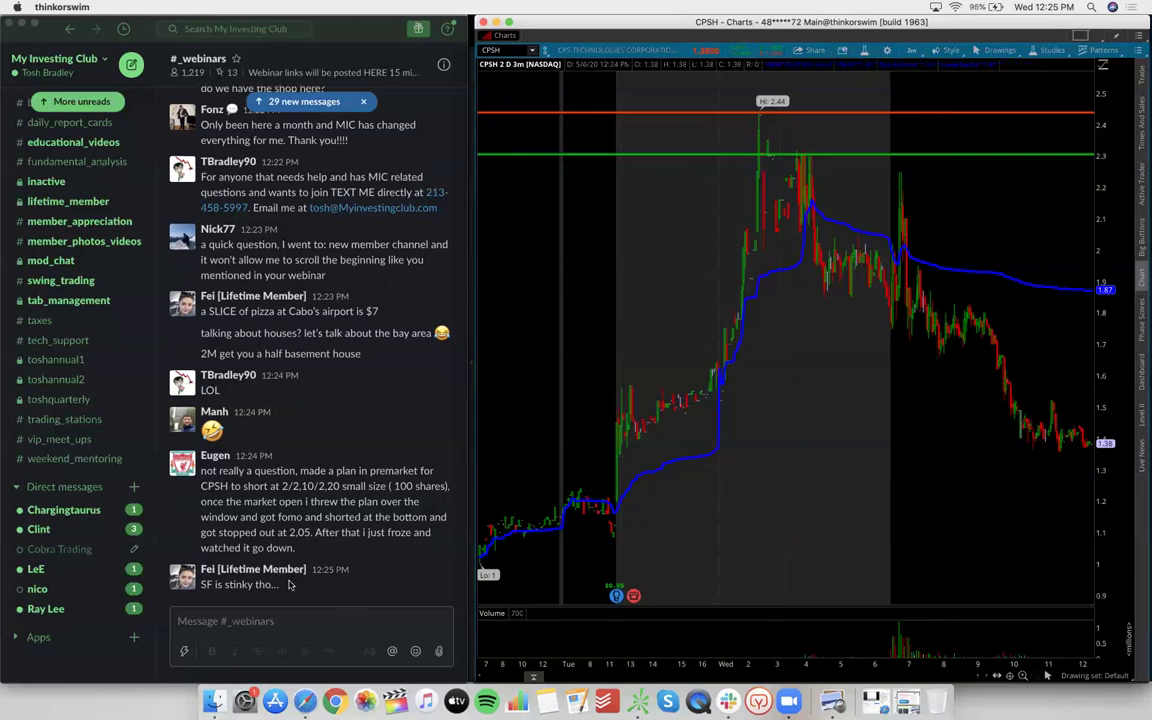
Load MGNX on the chart, then switch it to SPY's 2-day 3-minute candles with VWAP
left_click(97, 664)
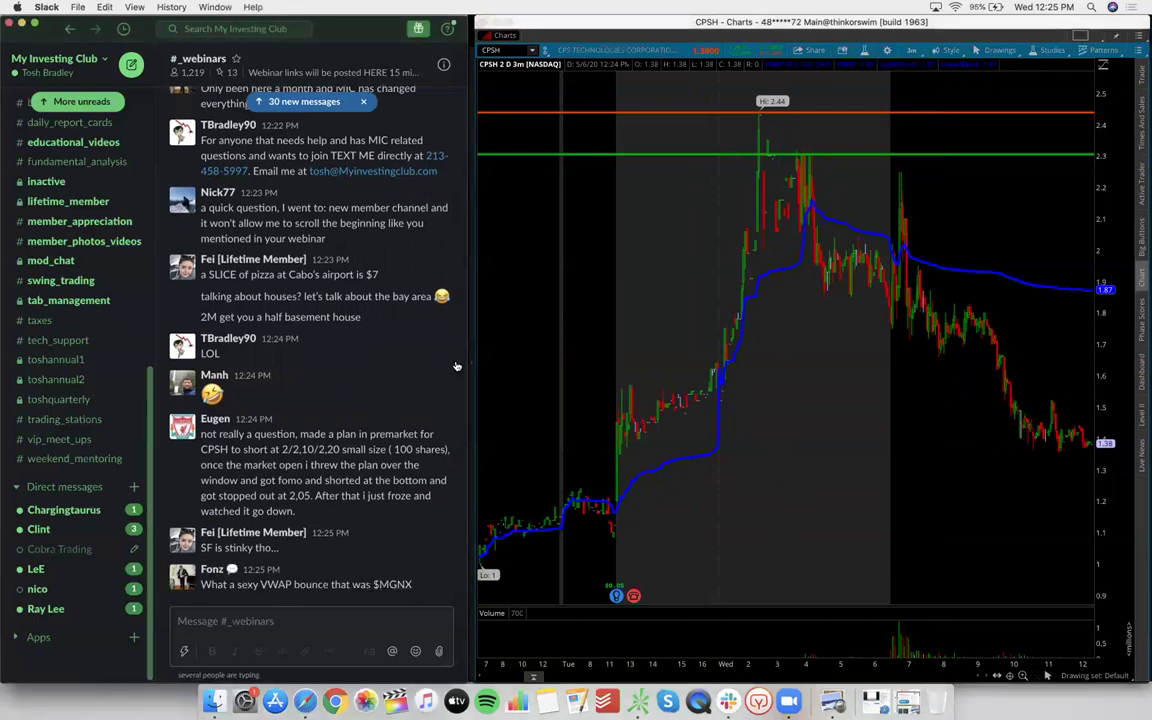
left_click(509, 53)
type("MGNX")
key("Return")
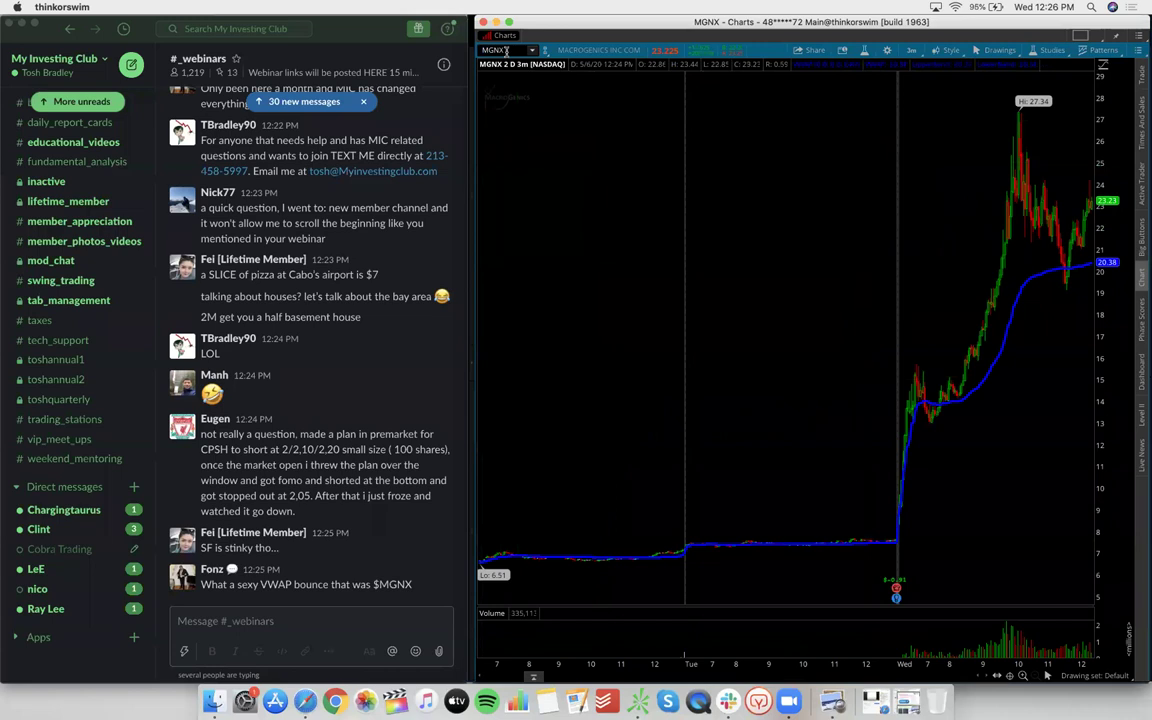
type("SPY")
key("Return")
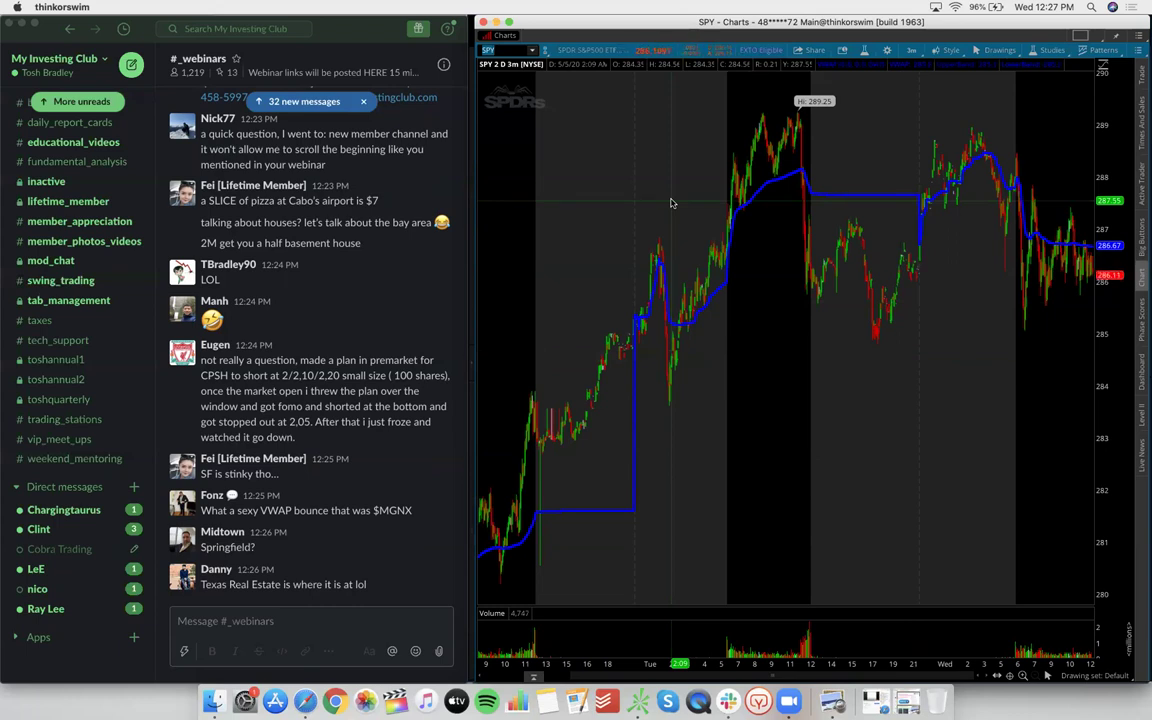
scroll(671, 203, "up", 1)
scroll(671, 203, "down", 1)
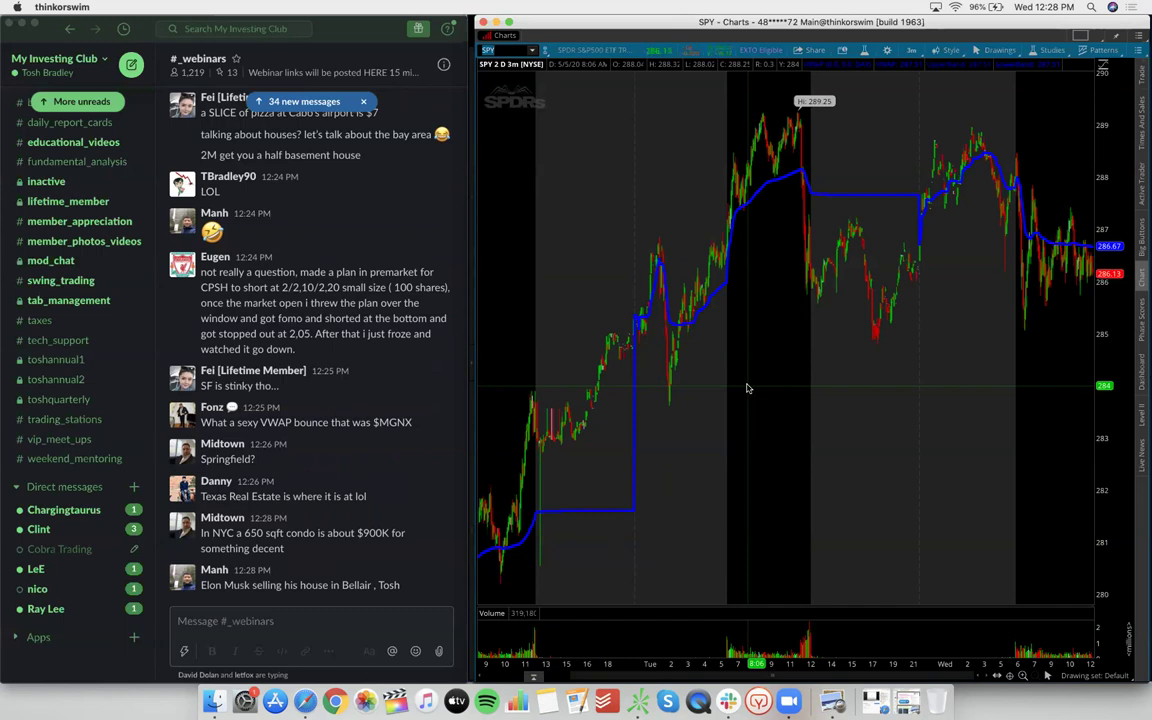
left_click(388, 588)
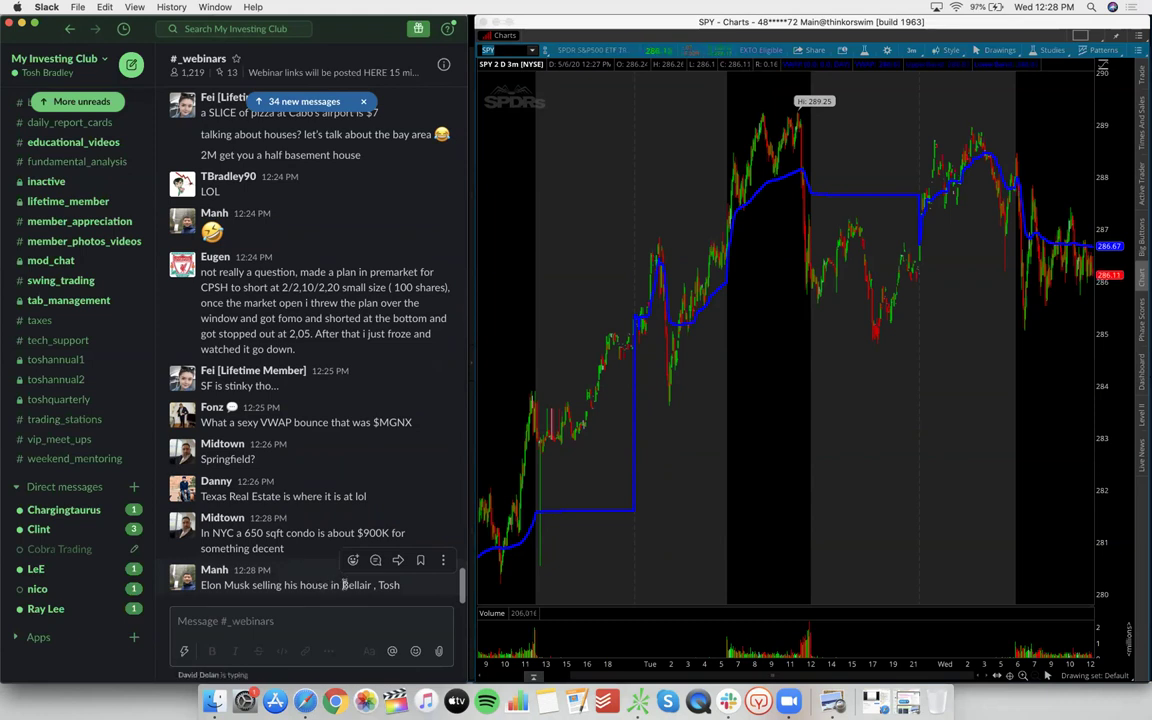
left_click_drag(400, 586, 201, 586)
left_click(403, 578)
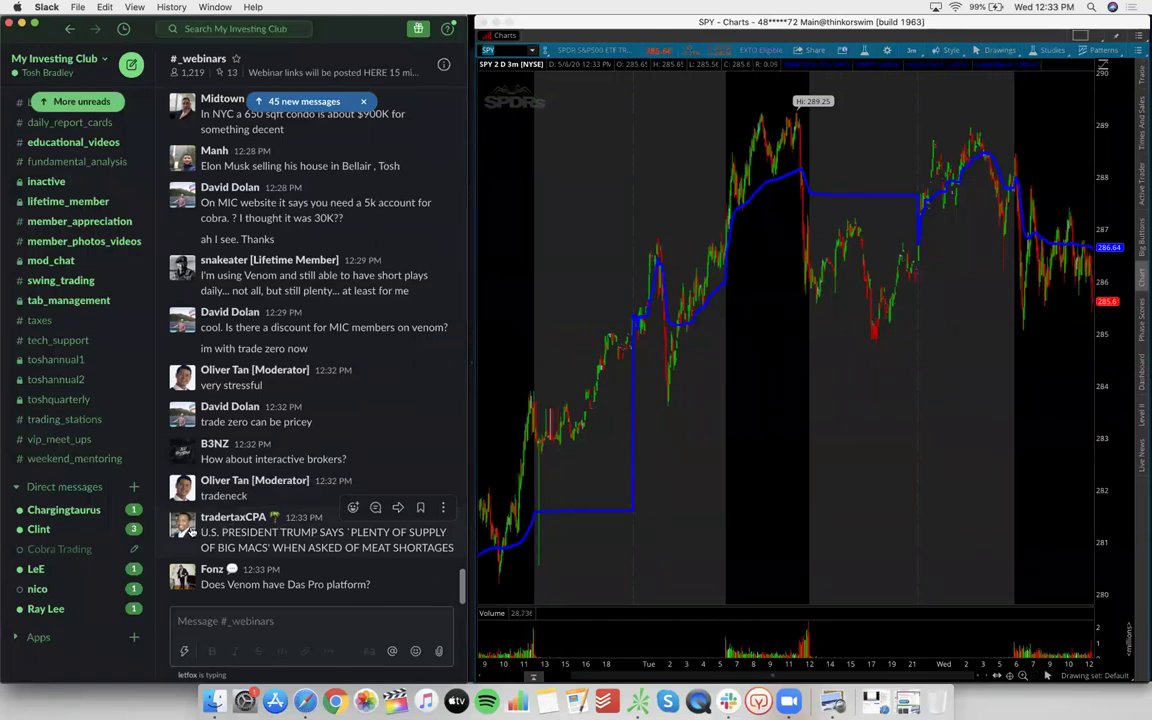
Load BYND on the chart, then switch it to AMZN on 2-day 3-minute candles
left_click(507, 53)
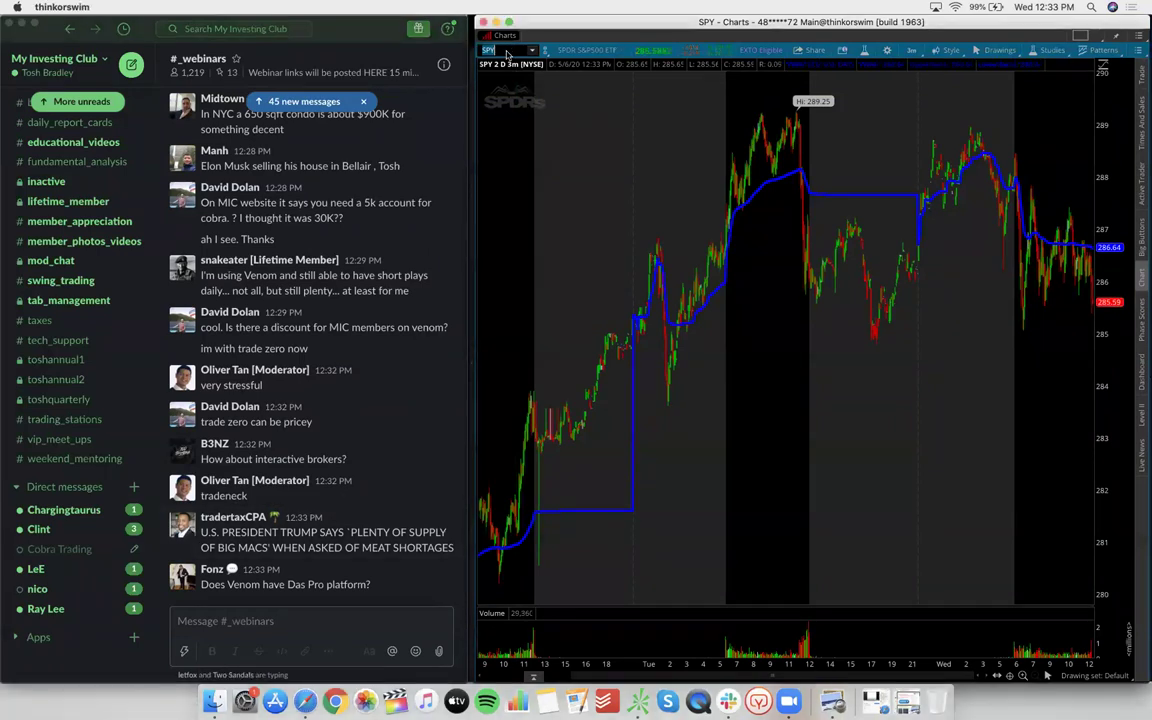
type("BYND")
key("Return")
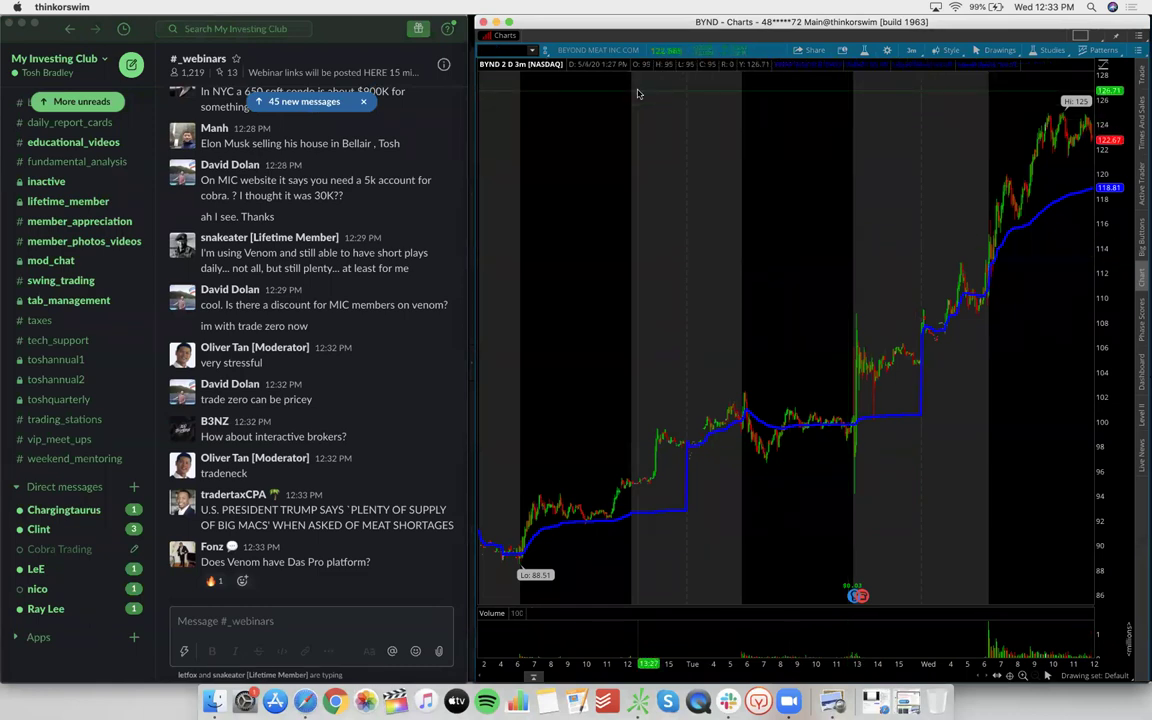
type("AMZN")
key("Return")
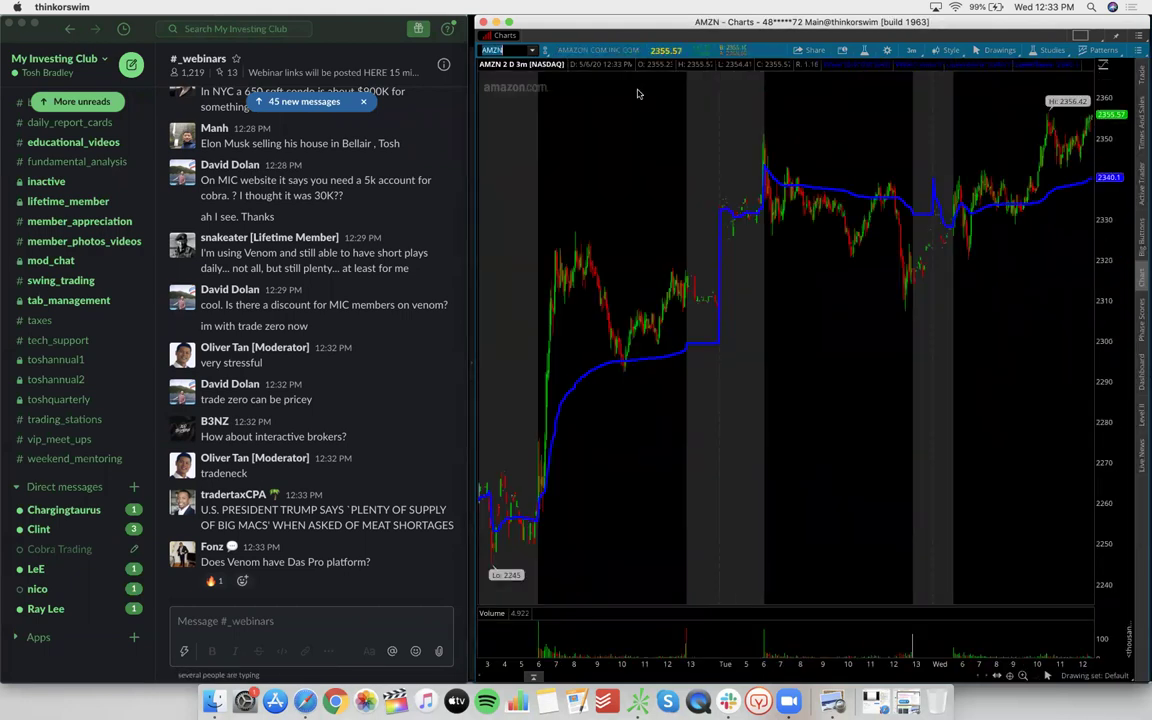
left_click(911, 49)
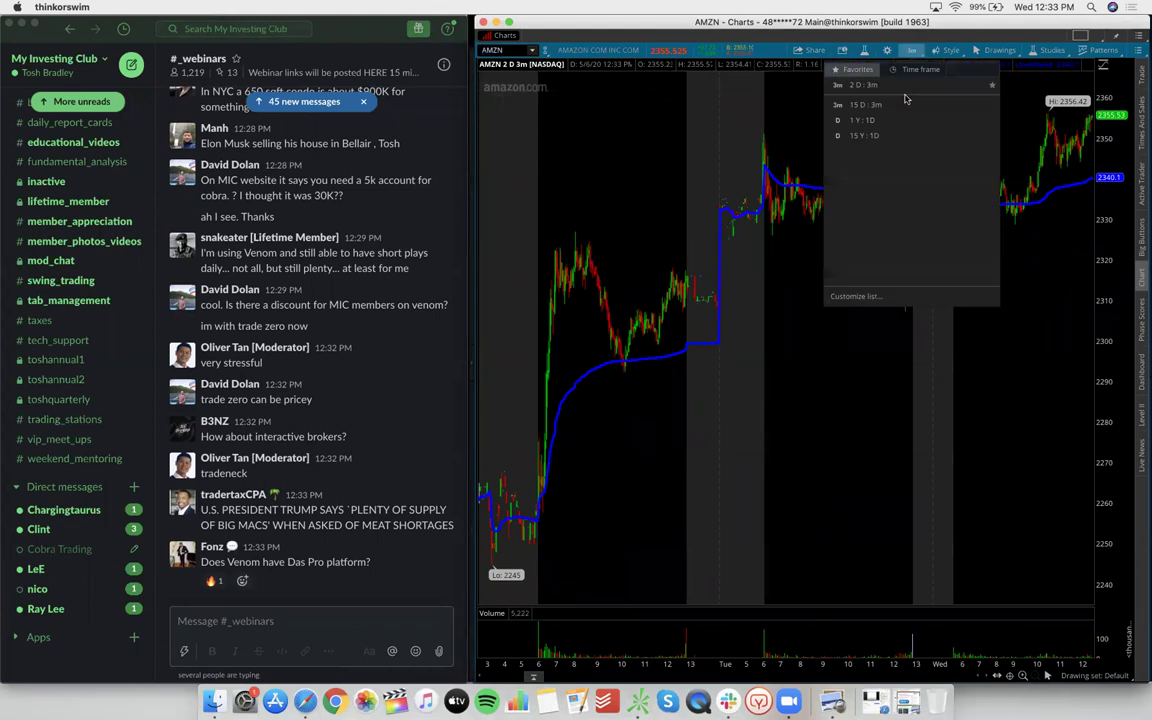
left_click(902, 105)
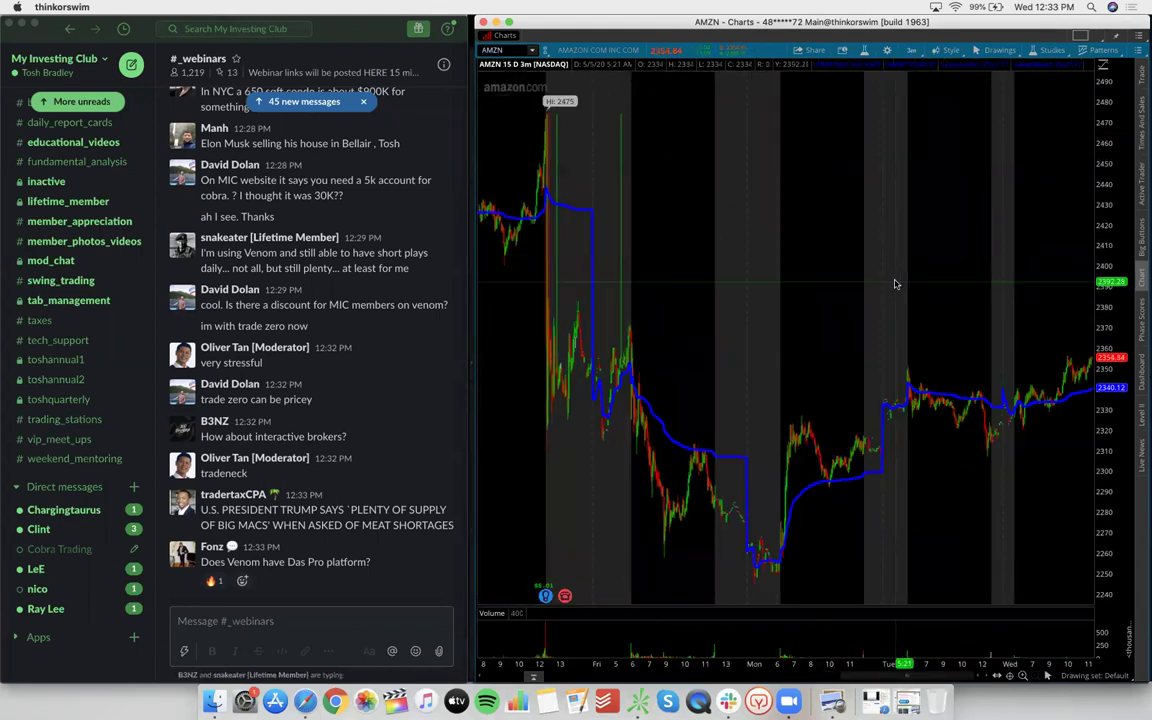
scroll(812, 307, "left", 10)
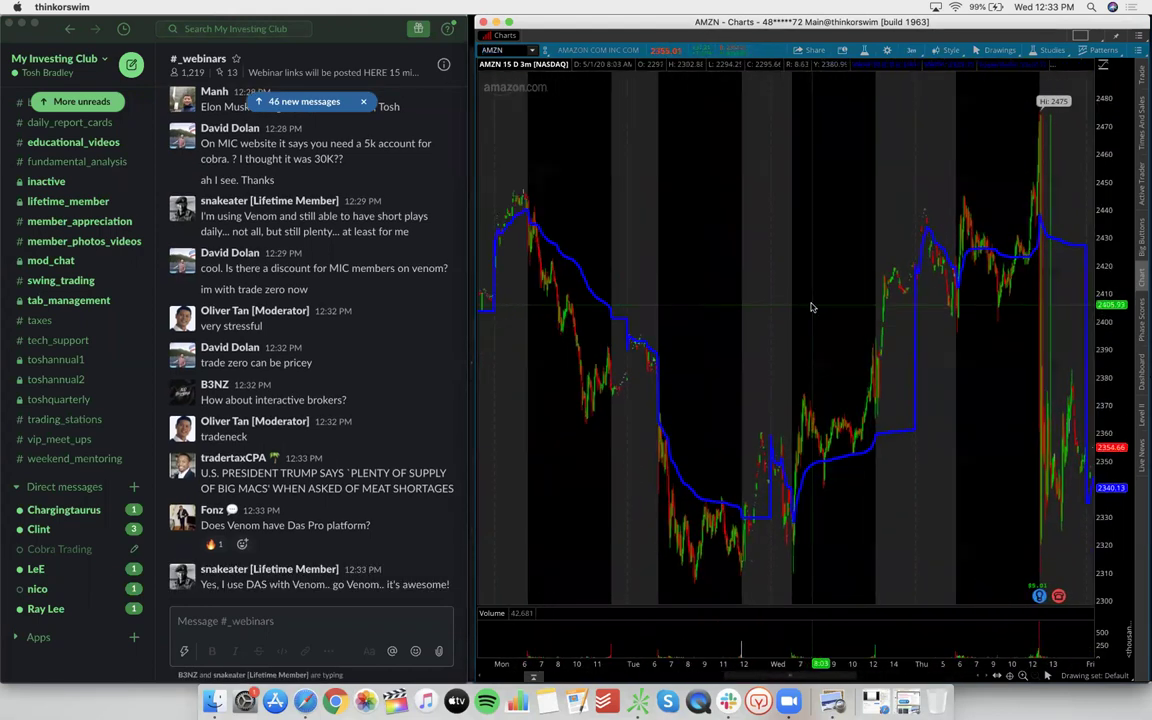
scroll(812, 307, "right", 10)
left_click(911, 49)
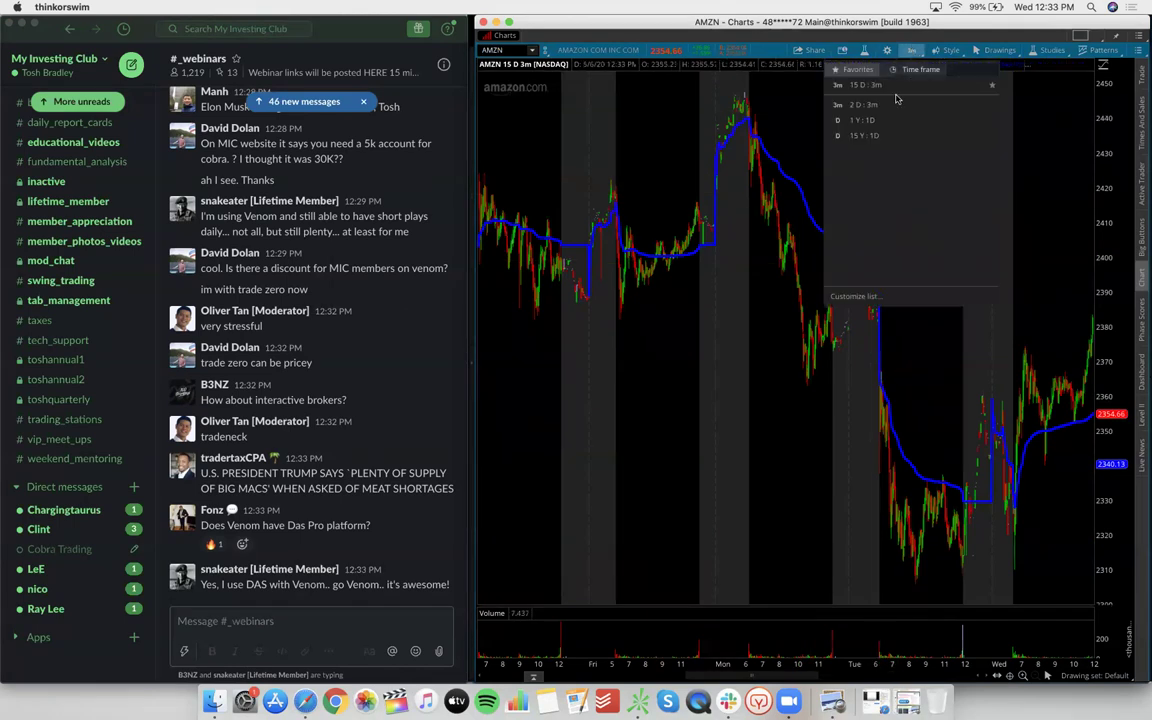
left_click(893, 120)
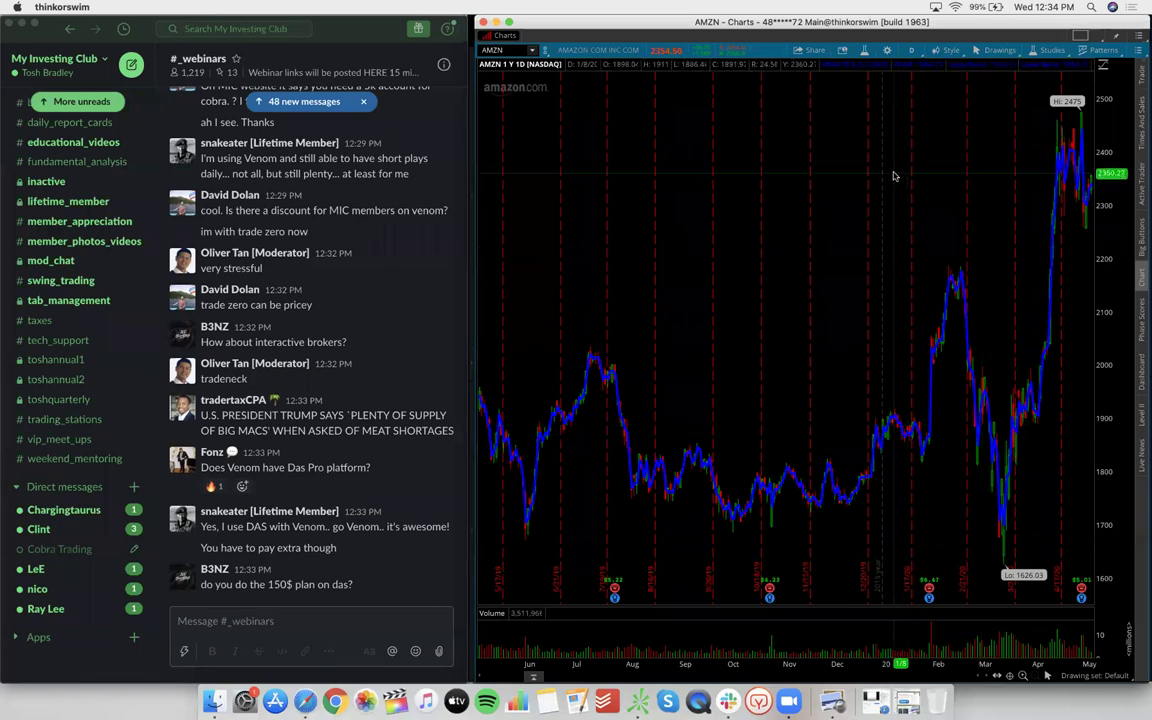
left_click(910, 51)
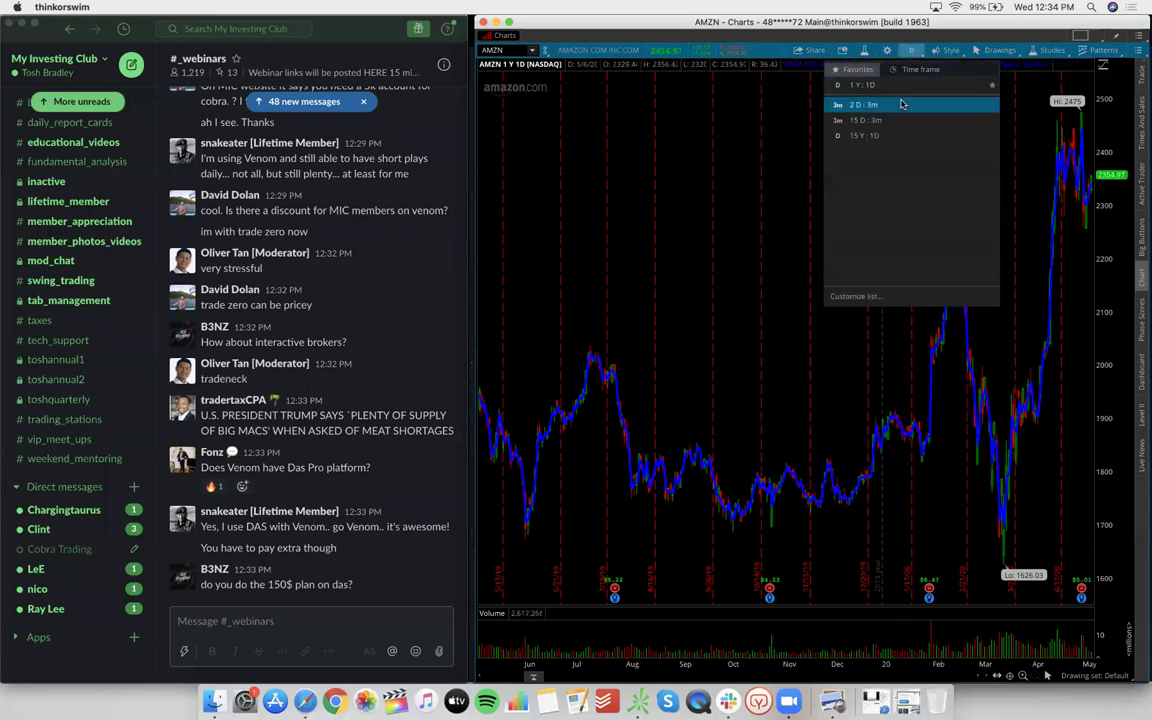
left_click(900, 104)
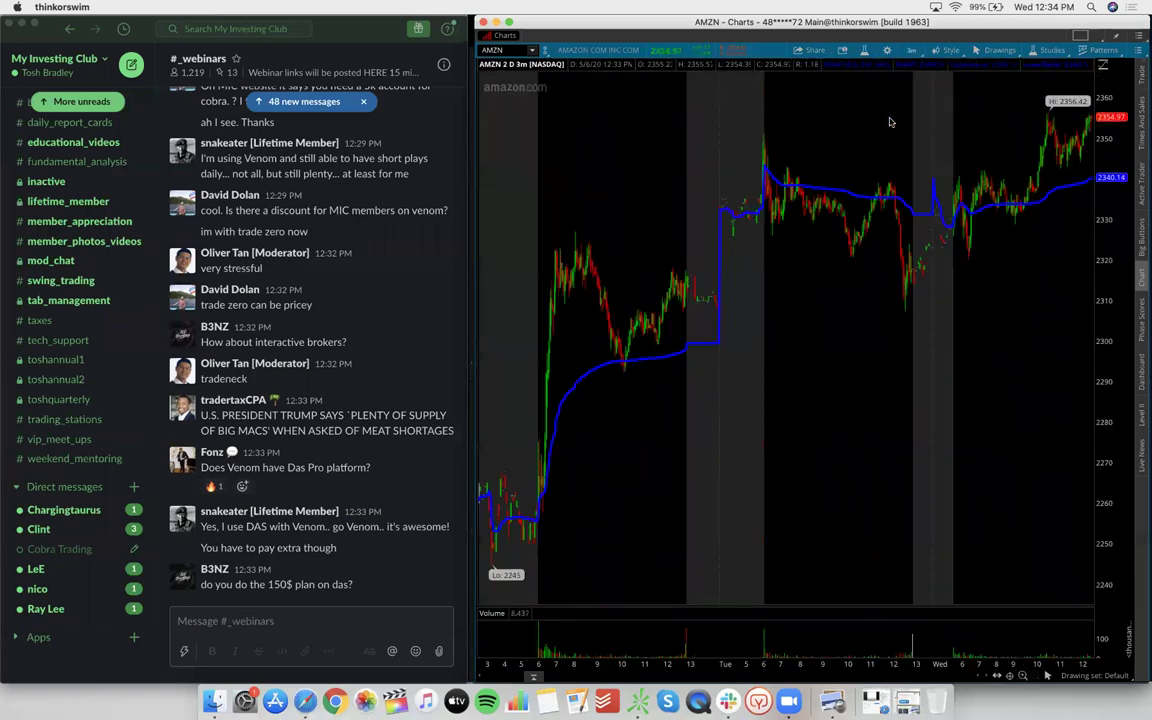
left_click(509, 50)
Replace AMZN with SPY in the chart's symbol box
key("BackSpace")
type("SPY")
key("Return")
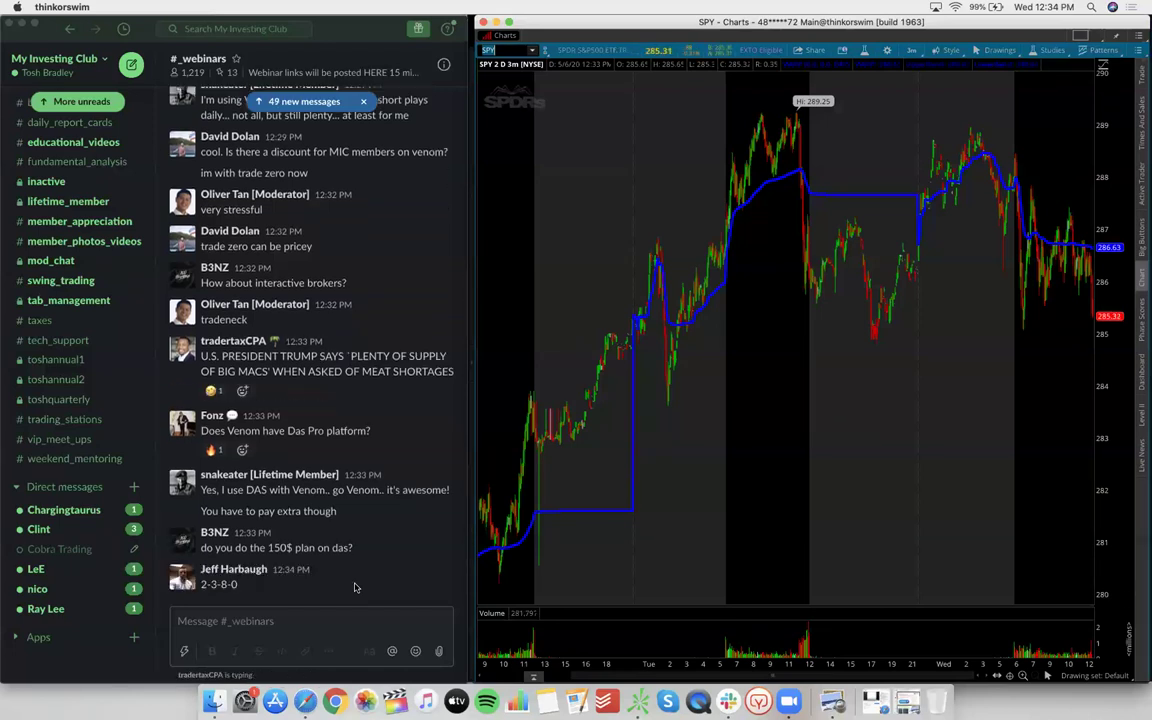
left_click(272, 549)
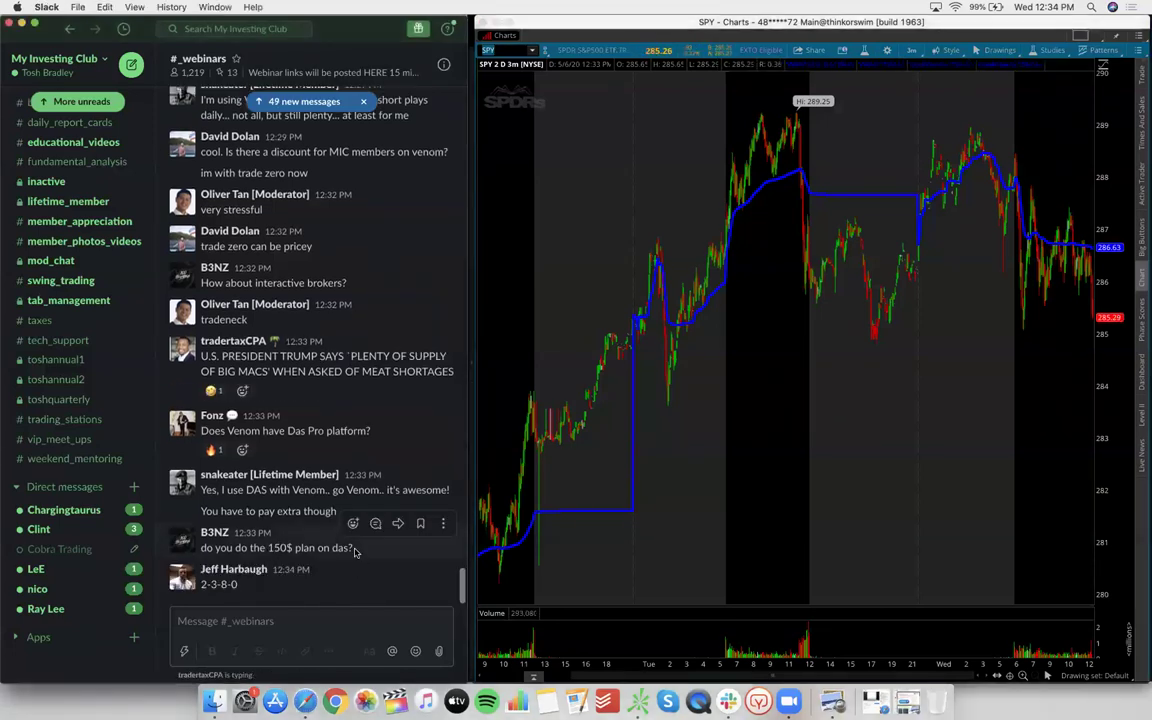
left_click_drag(352, 549, 266, 549)
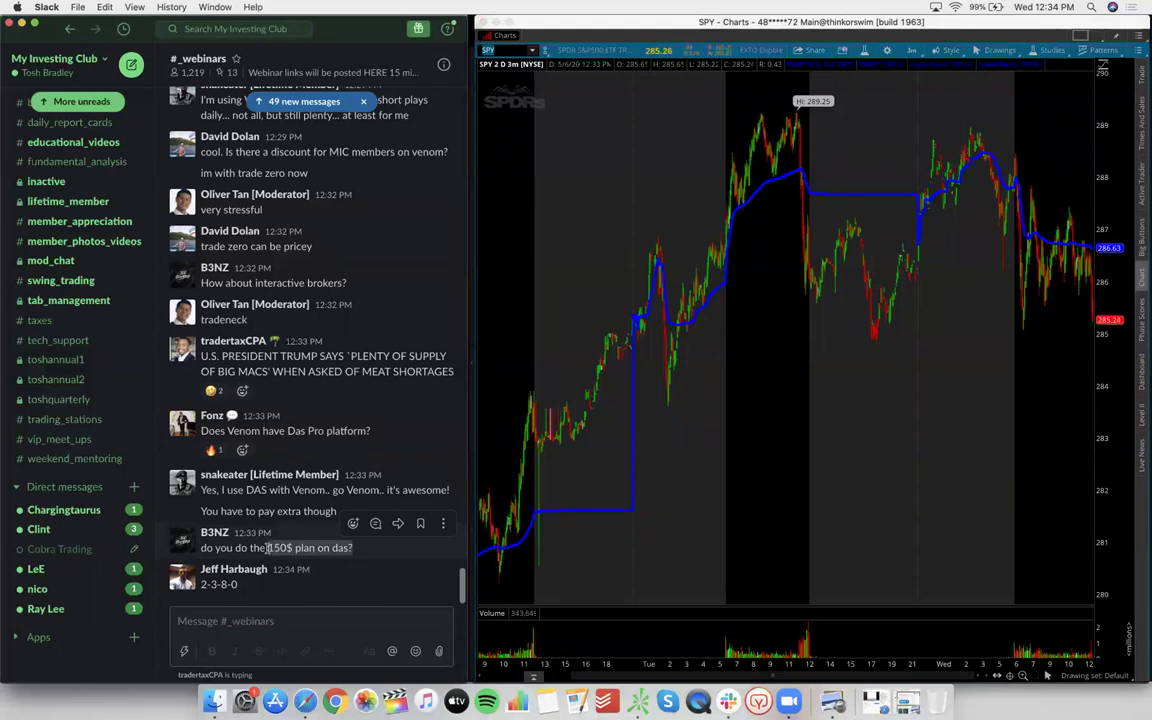
left_click(826, 411)
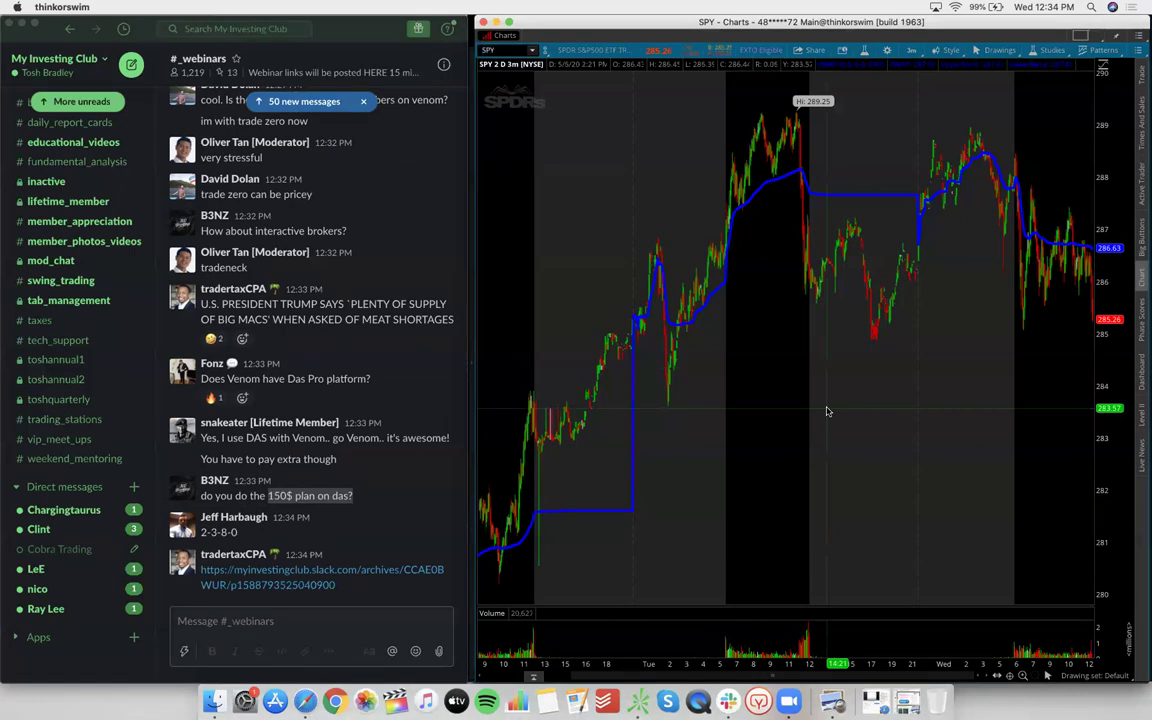
left_click(109, 654)
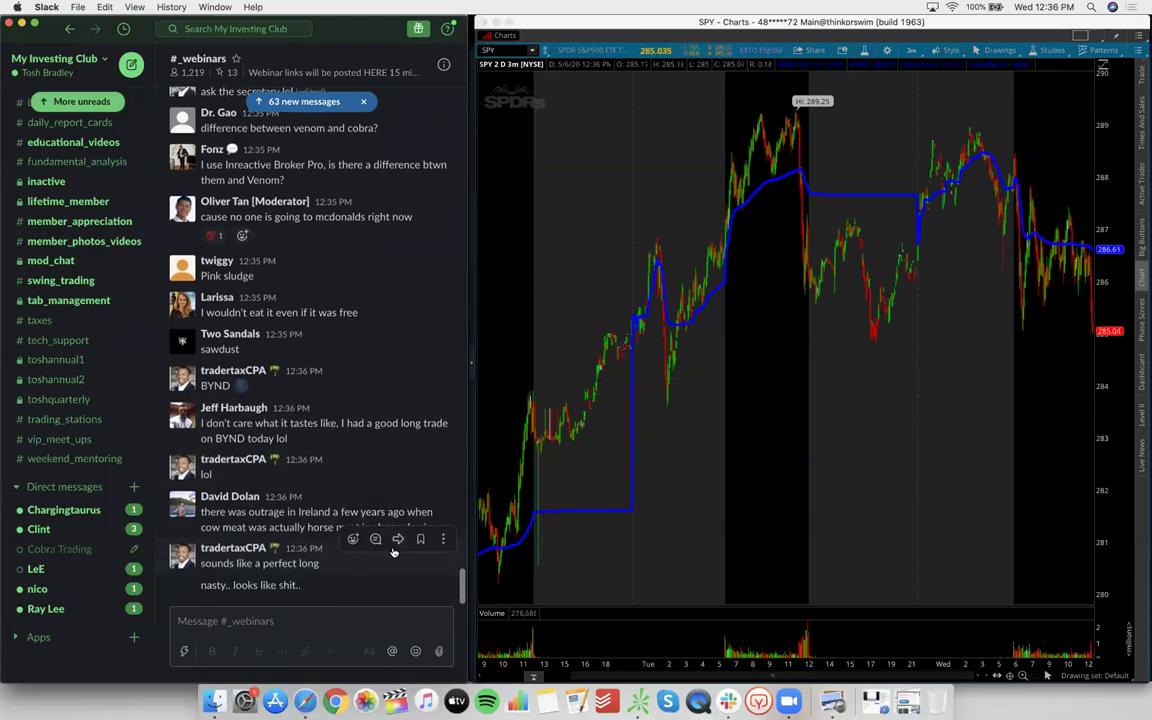
left_click_drag(432, 527, 307, 530)
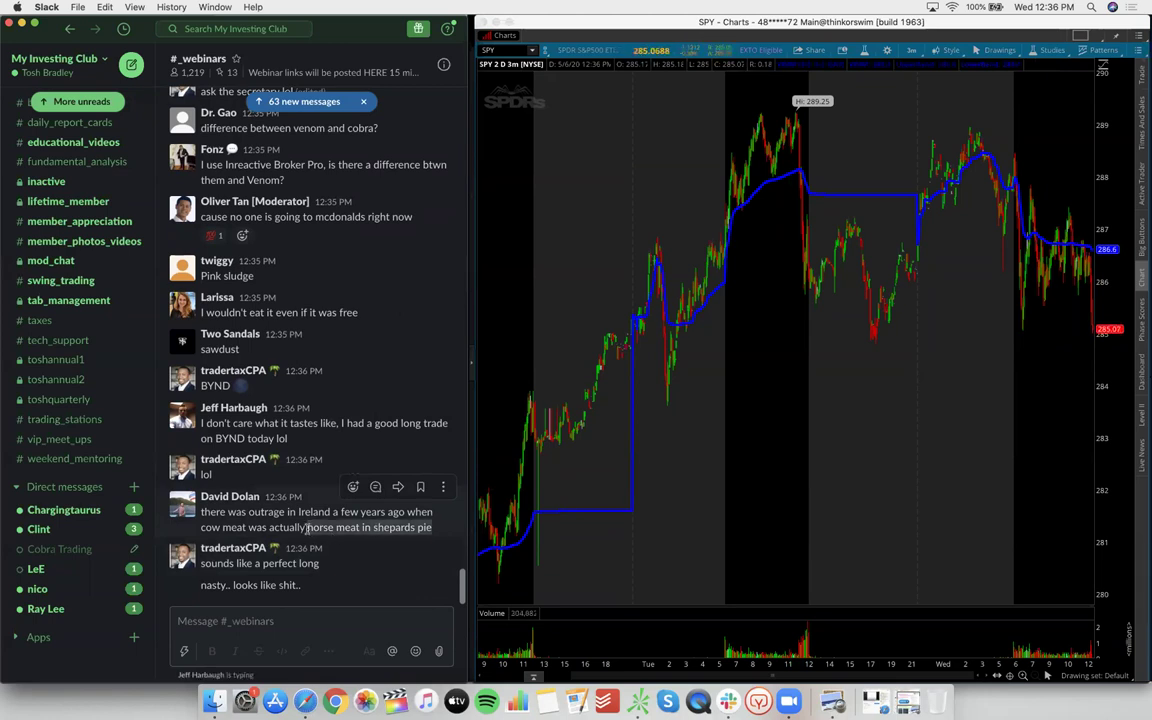
left_click(790, 462)
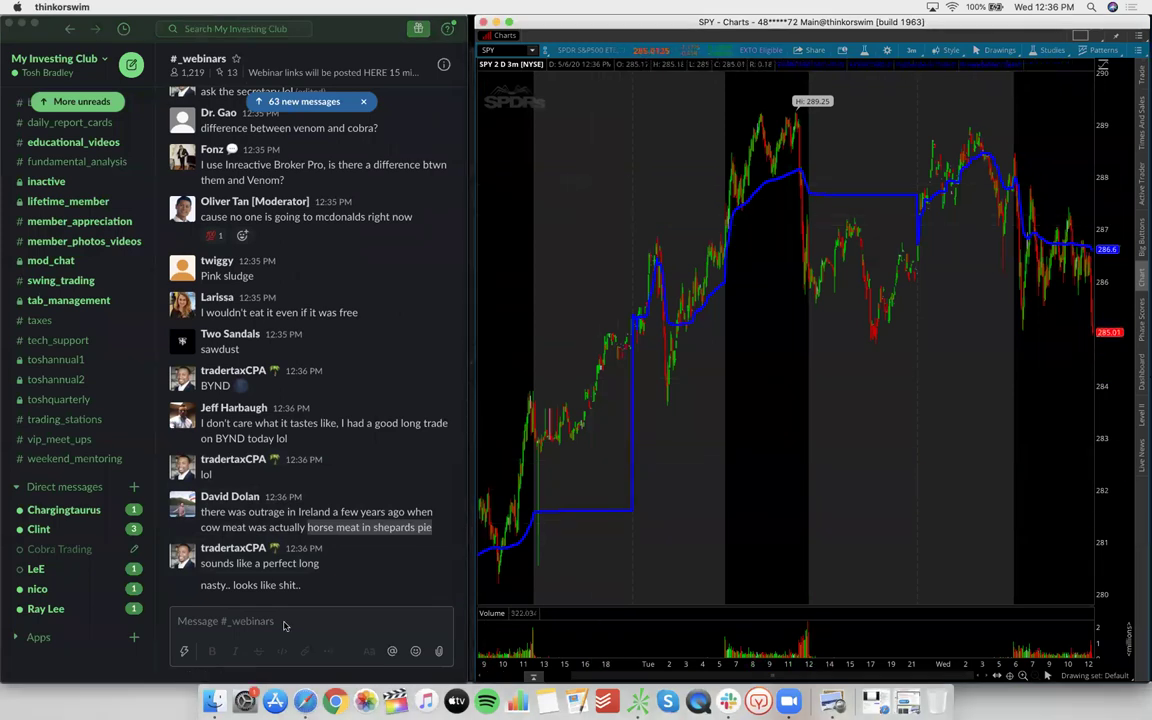
left_click(108, 665)
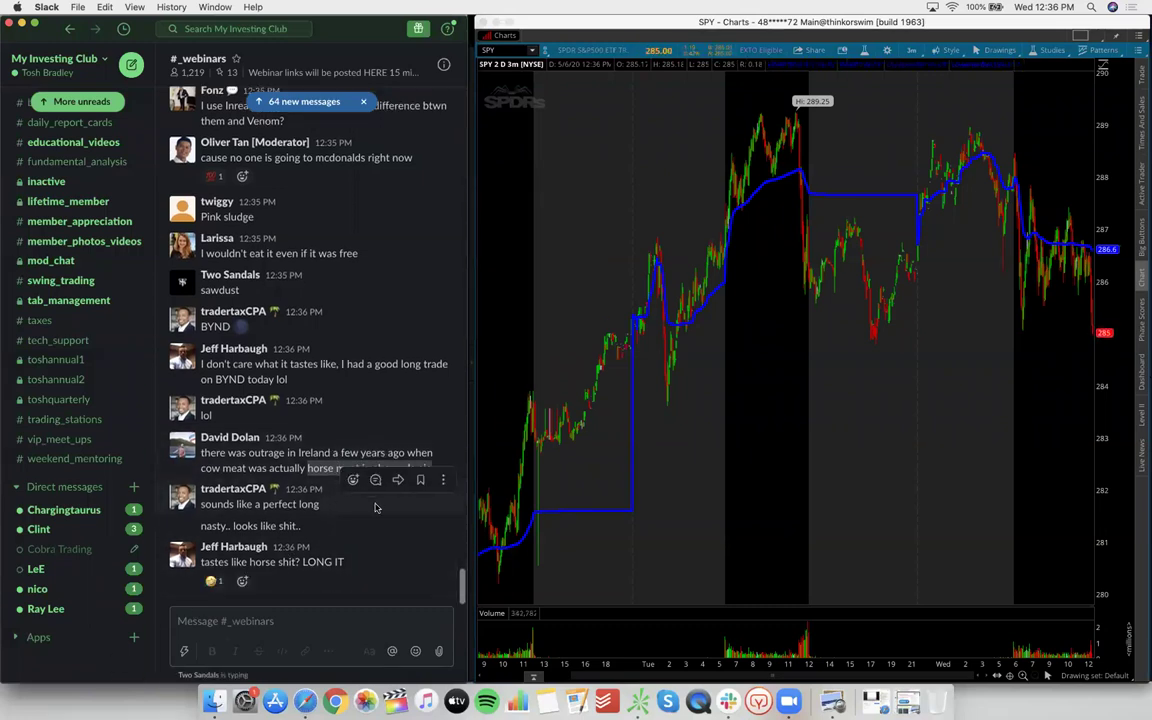
left_click(629, 216)
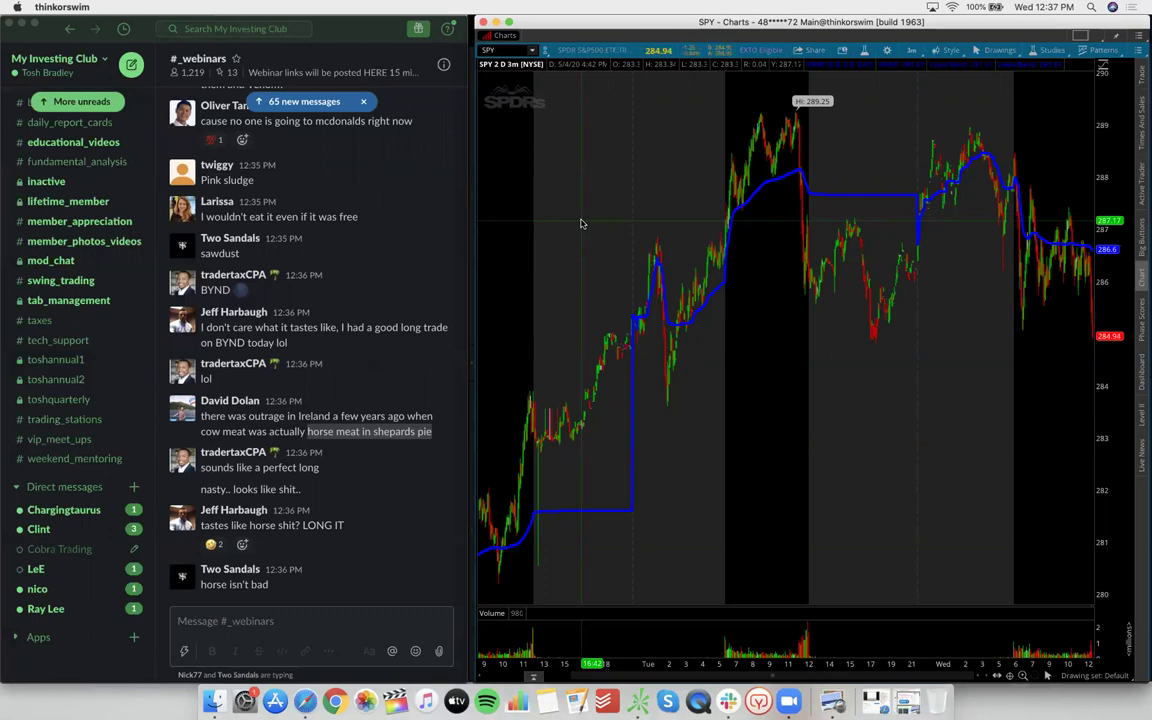
left_click(328, 478)
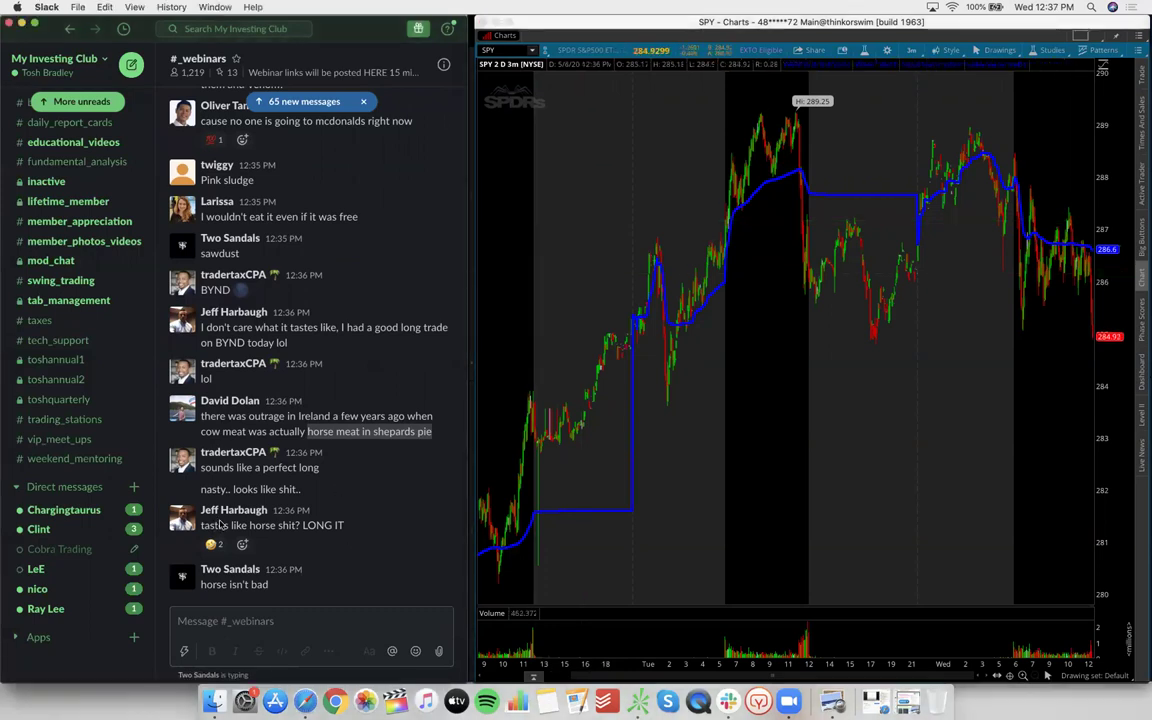
left_click_drag(341, 523, 200, 524)
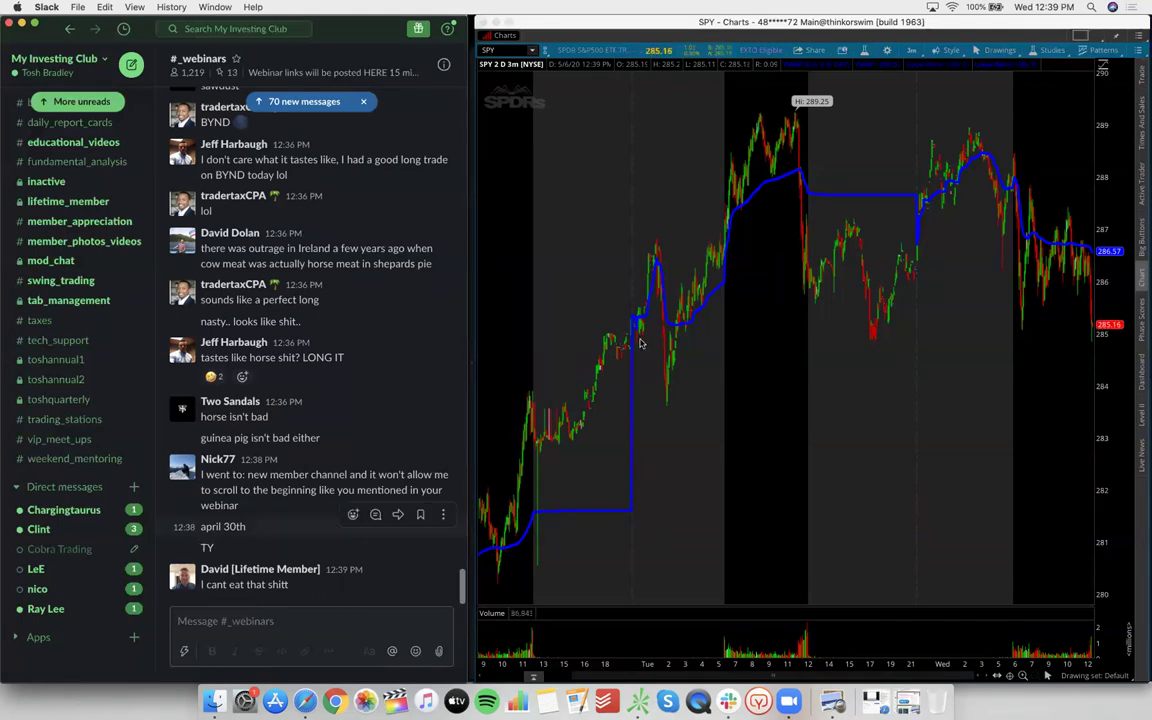
Zoom the SPY 3-minute chart out so the blue VWAP spans Tuesday and Wednesday sessions
left_click(503, 50)
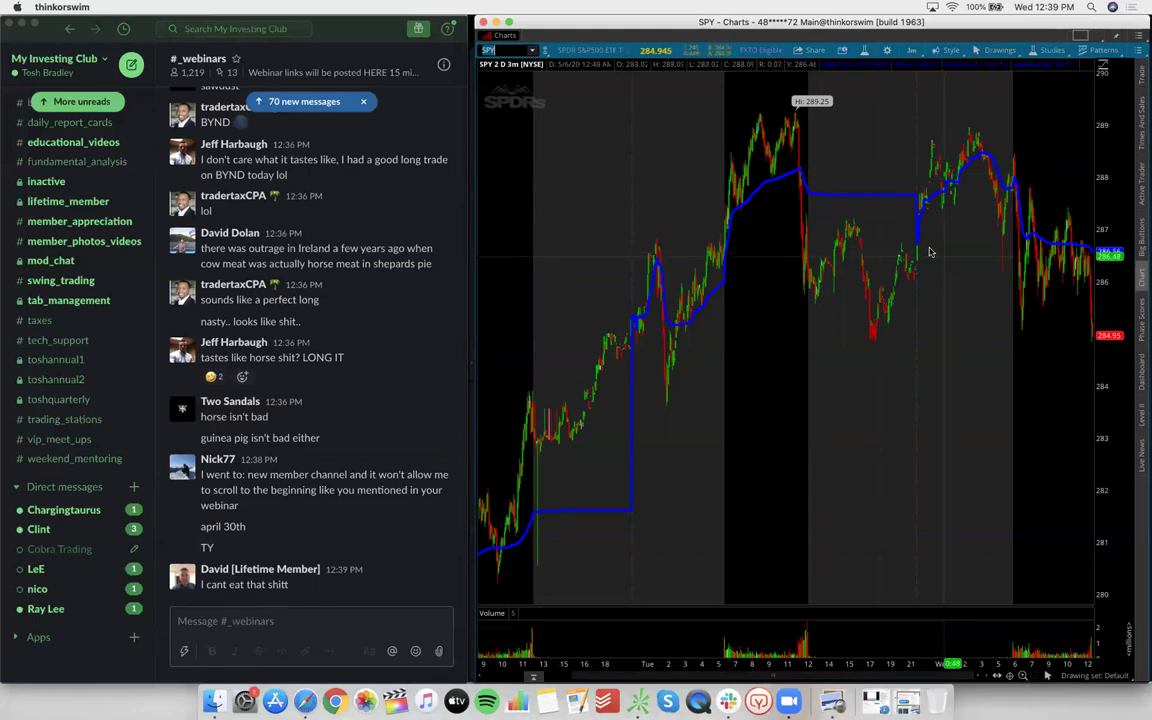
scroll(1095, 290, "up", 3)
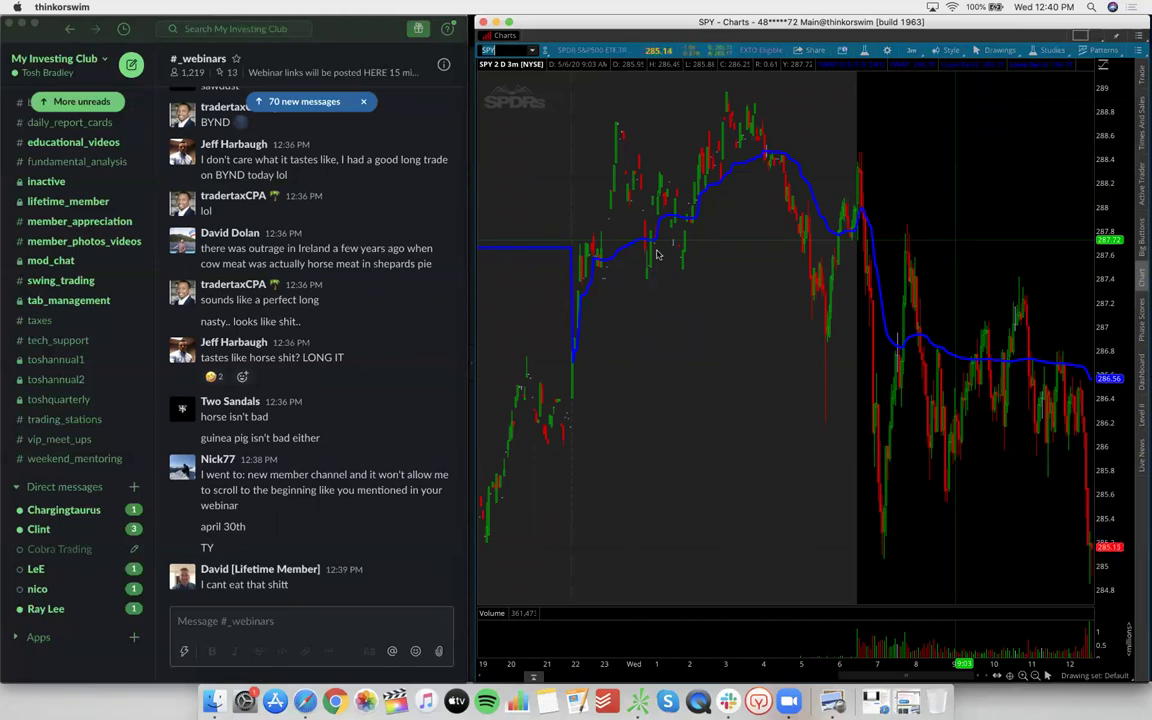
scroll(725, 322, "down", 2)
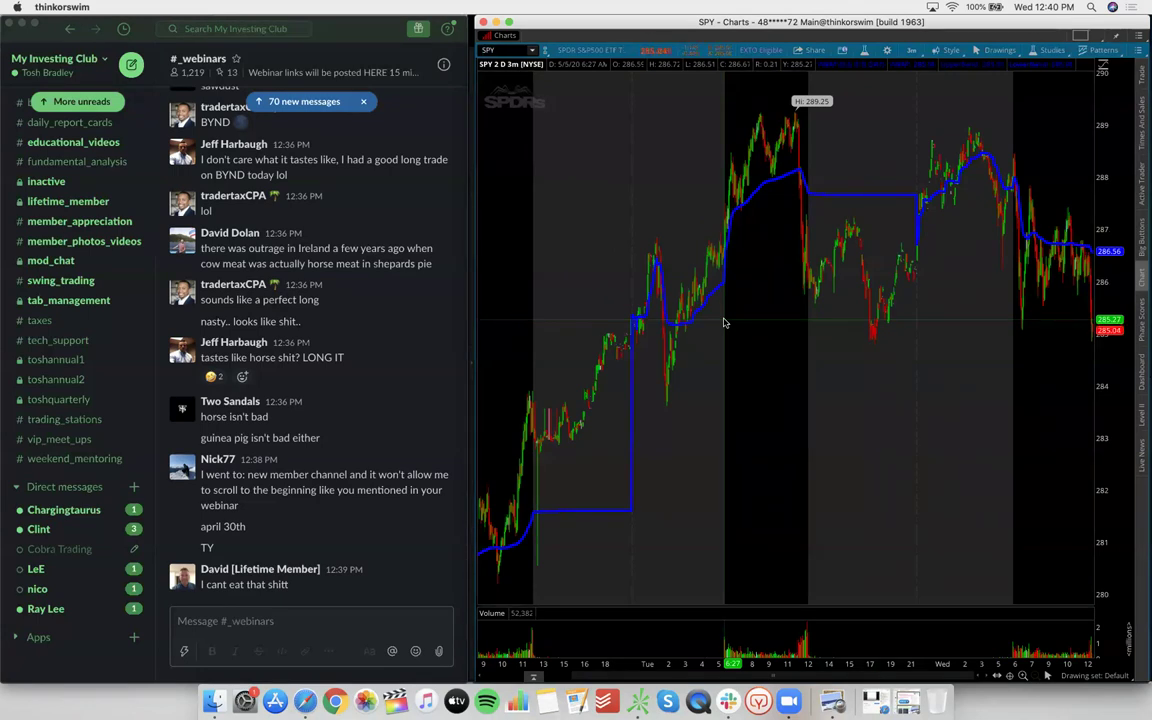
Open Slack's Preferences at the Themes section from the workspace menu
scroll(78, 349, "up", 10)
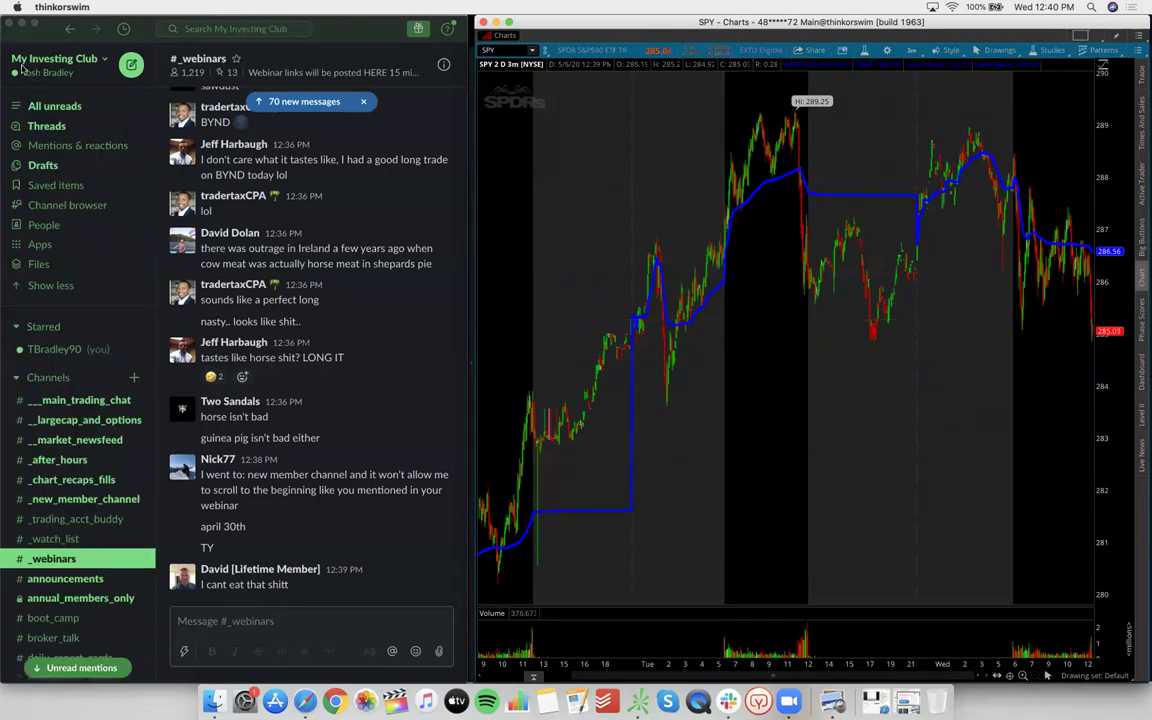
left_click(55, 58)
left_click(55, 58)
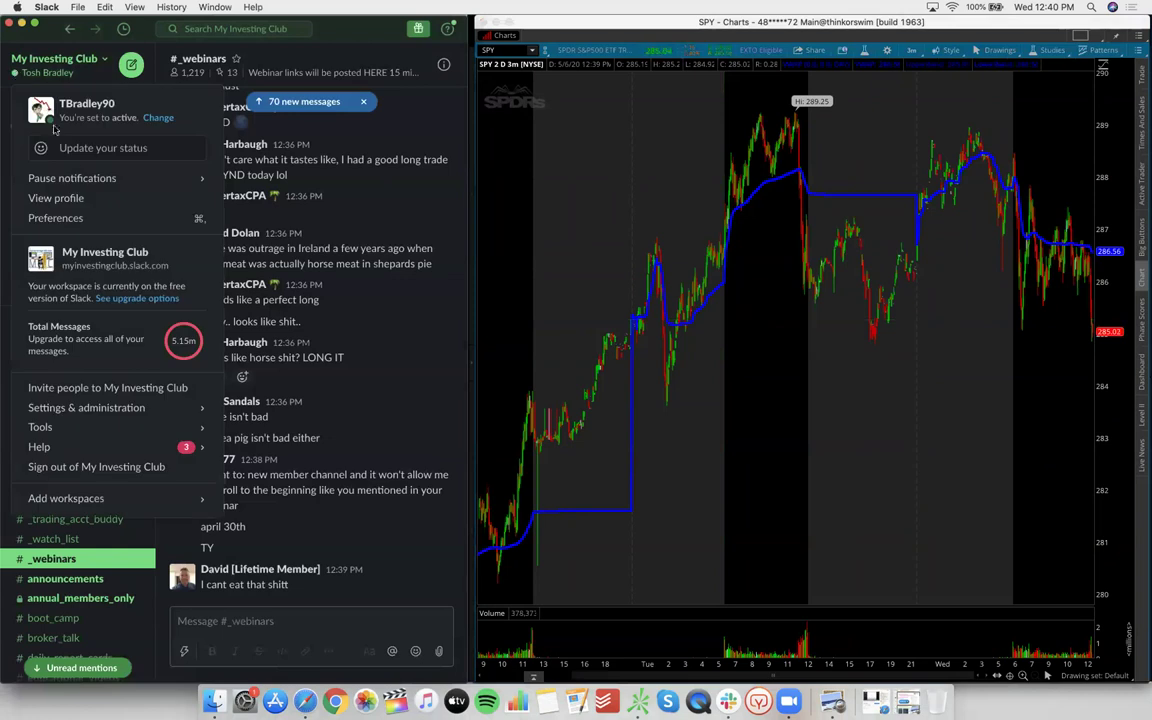
left_click(76, 218)
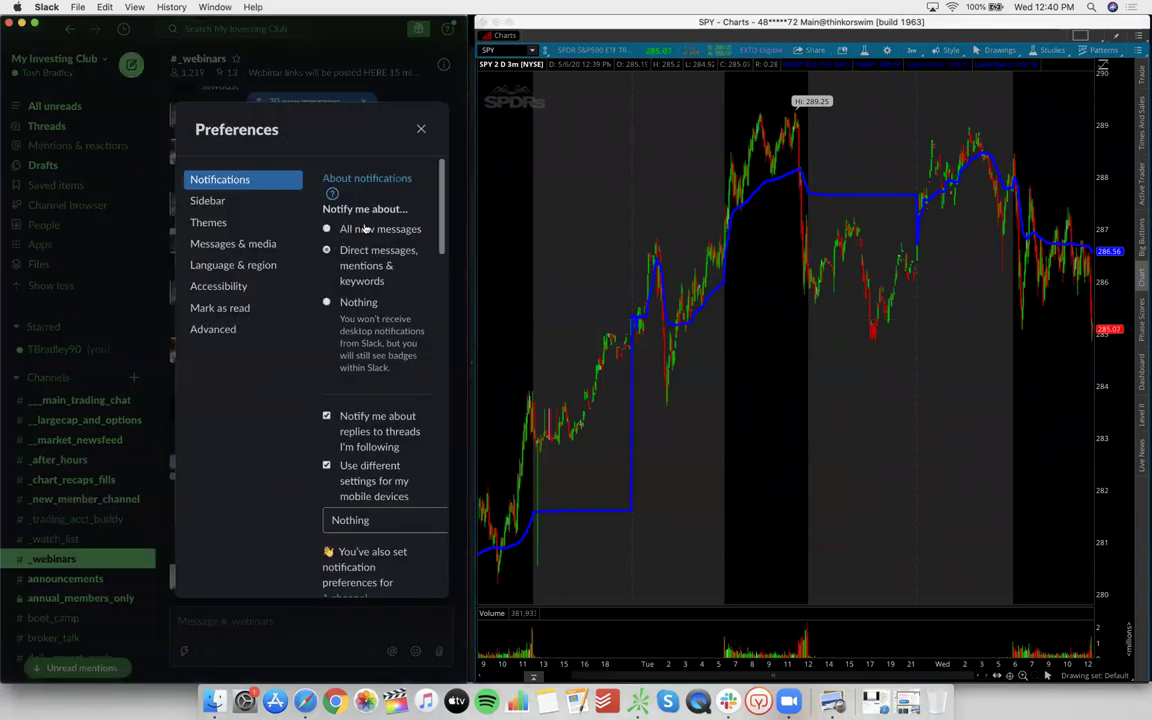
left_click(221, 224)
scroll(412, 455, "down", 8)
scroll(412, 455, "down", 5)
scroll(390, 330, "up", 2)
Try the Discotheque theme, settle on Ultraviolet, and close Preferences
left_click(384, 300)
scroll(384, 305, "up", 10)
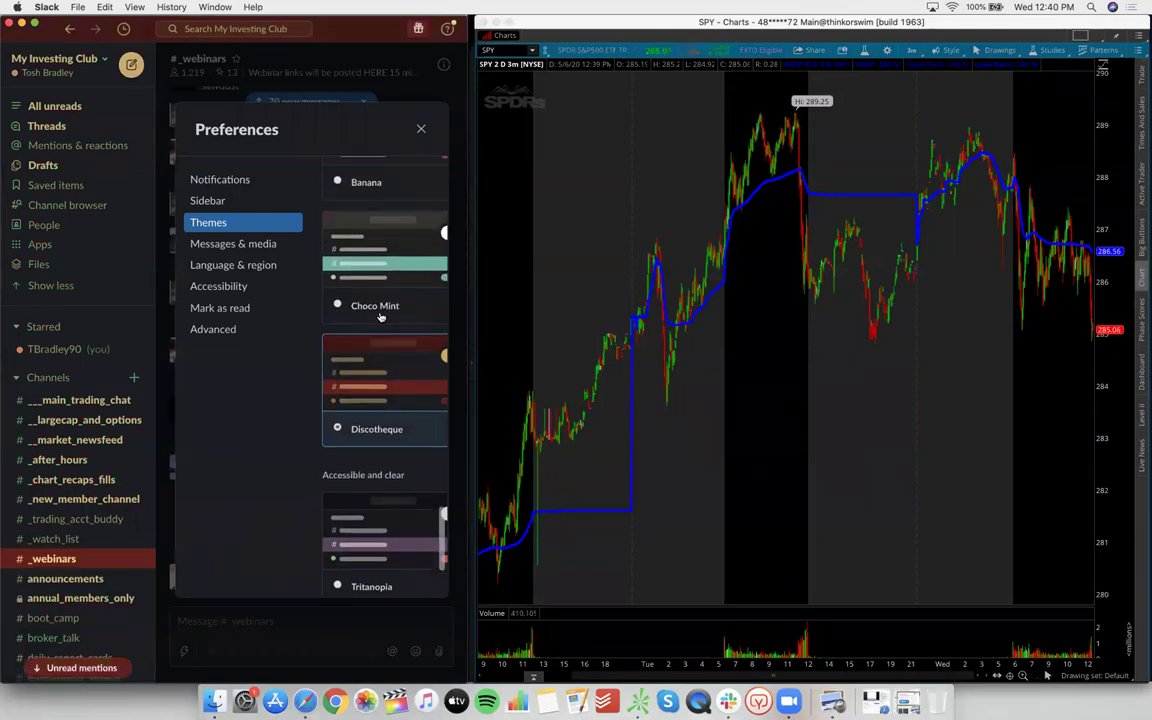
scroll(380, 317, "up", 8)
scroll(380, 313, "up", 5)
left_click(342, 268)
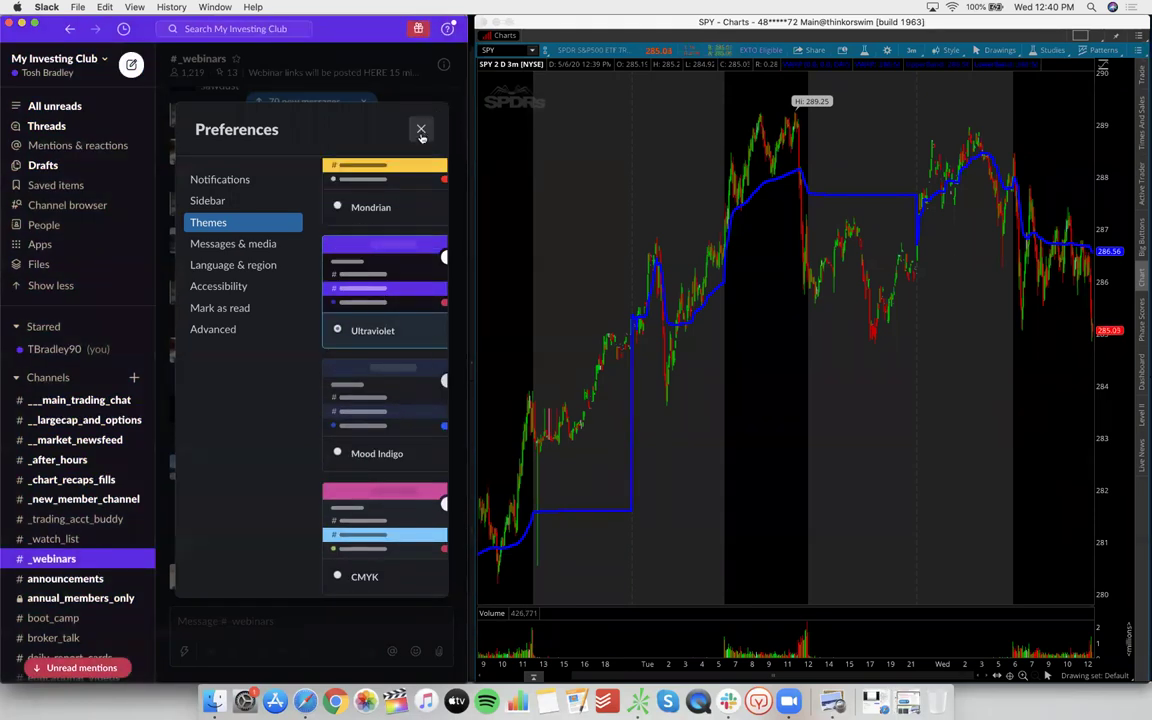
left_click(421, 128)
scroll(78, 630, "down", 10)
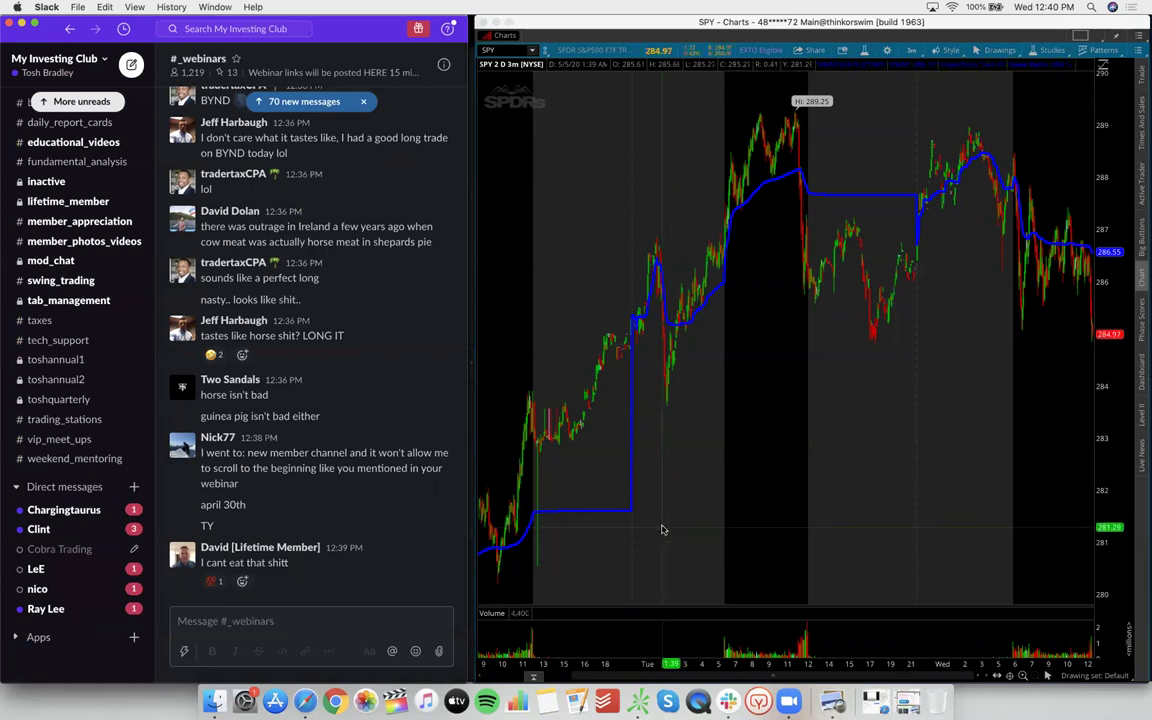
scroll(67, 493, "up", 5)
scroll(67, 493, "up", 3)
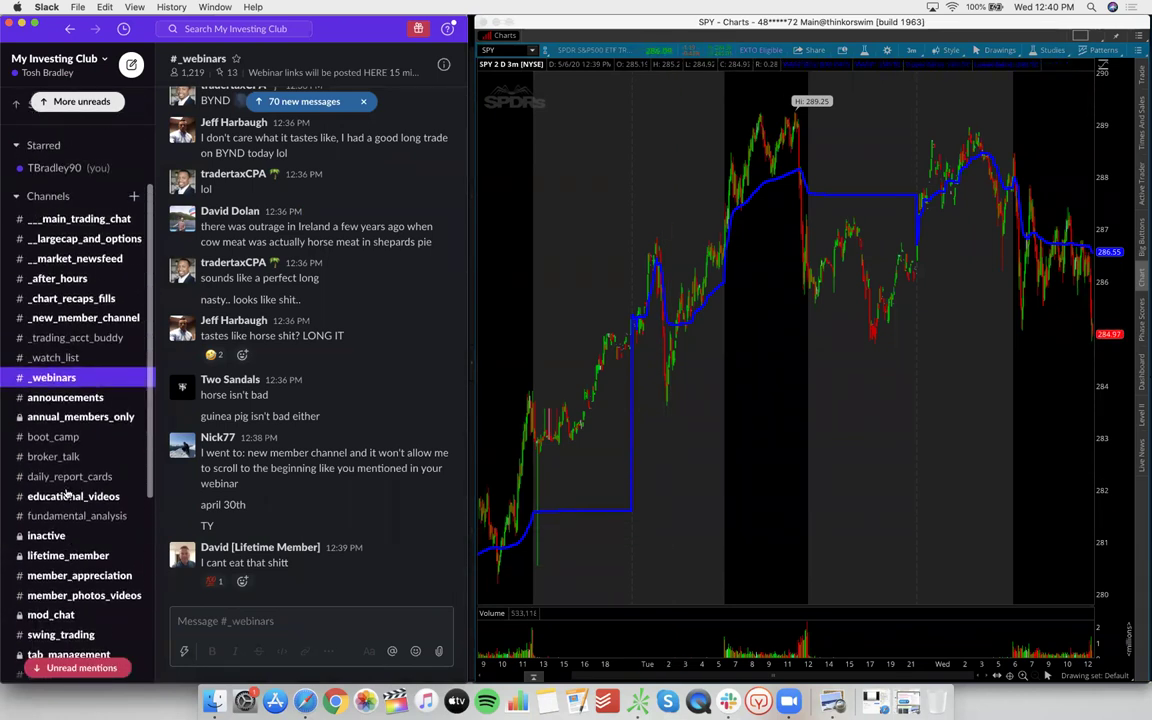
Open #_watch_list and scroll through the morning watch-list posts
left_click(60, 358)
scroll(91, 541, "down", 10)
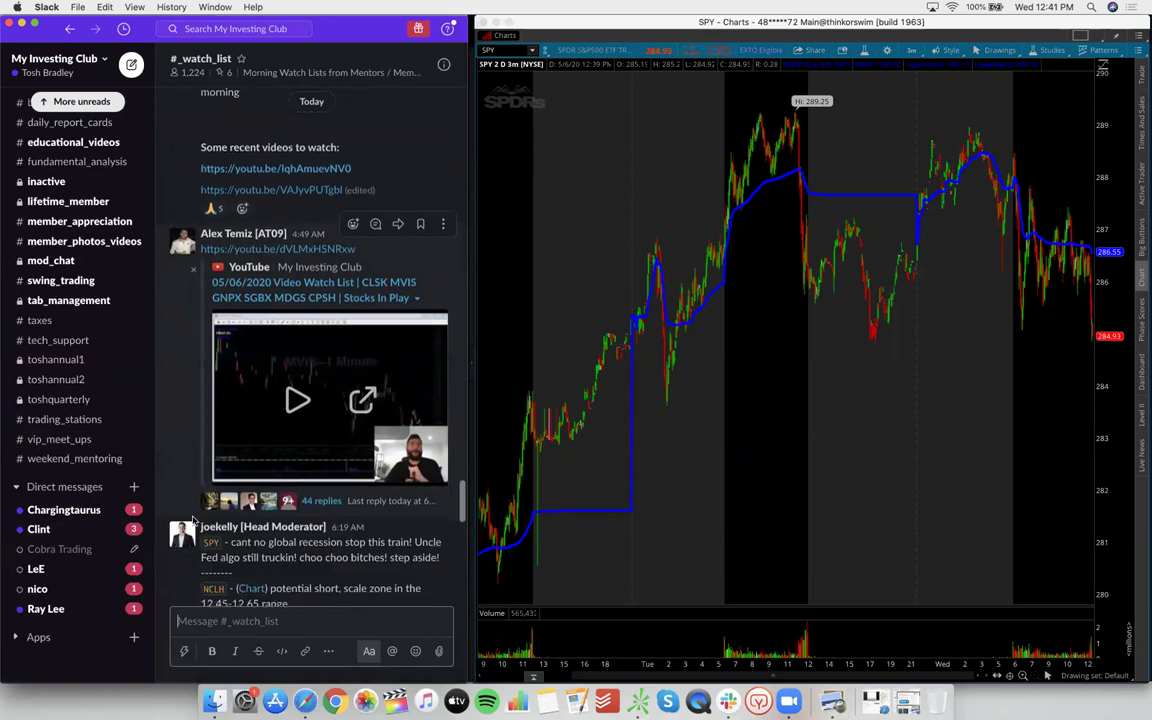
scroll(193, 519, "up", 10)
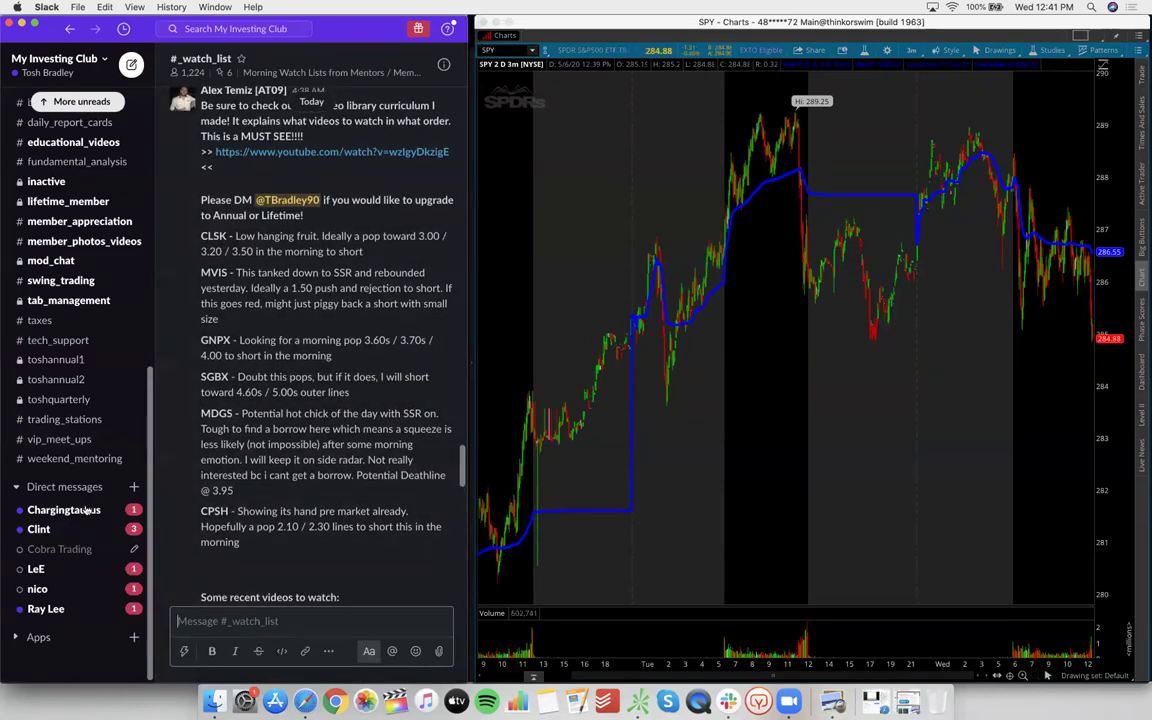
left_click(74, 664)
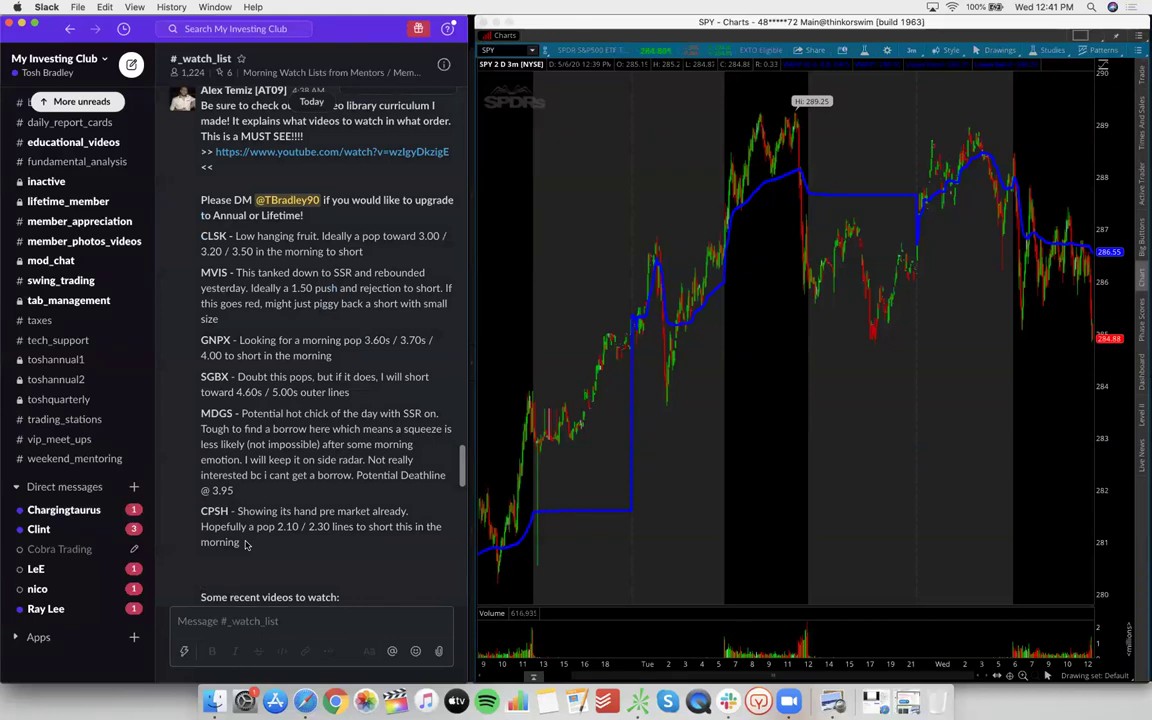
scroll(245, 545, "down", 8)
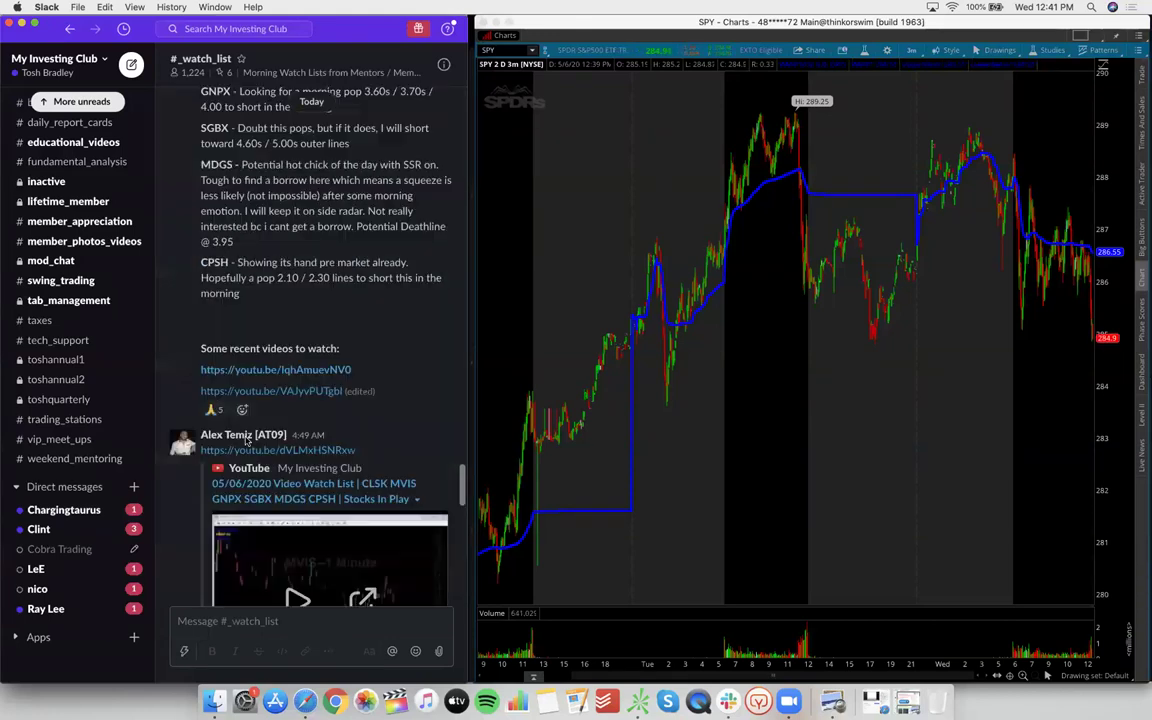
scroll(246, 440, "up", 4)
scroll(246, 440, "up", 1)
scroll(246, 440, "down", 10)
scroll(248, 440, "up", 5)
scroll(248, 440, "up", 10)
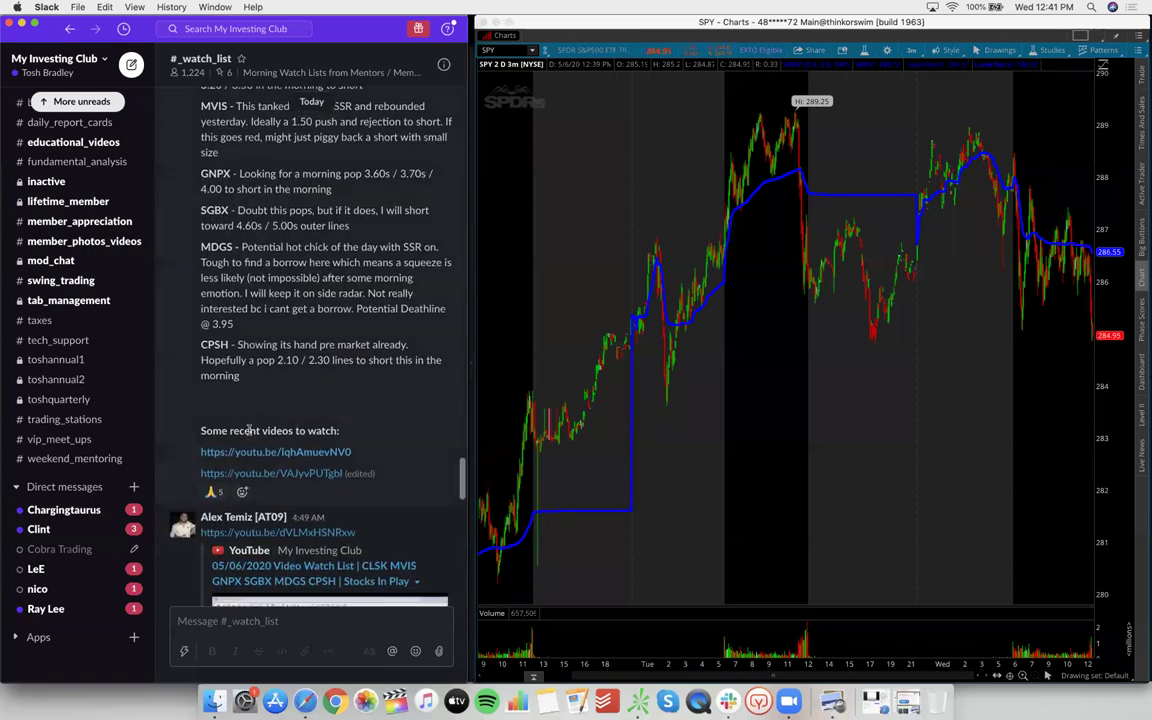
Highlight the CLSK-to-CPSH ticker notes, then scroll to the moderator's NCLH, CHGG, PINS, W, BYND setups
left_click_drag(248, 474, 299, 249)
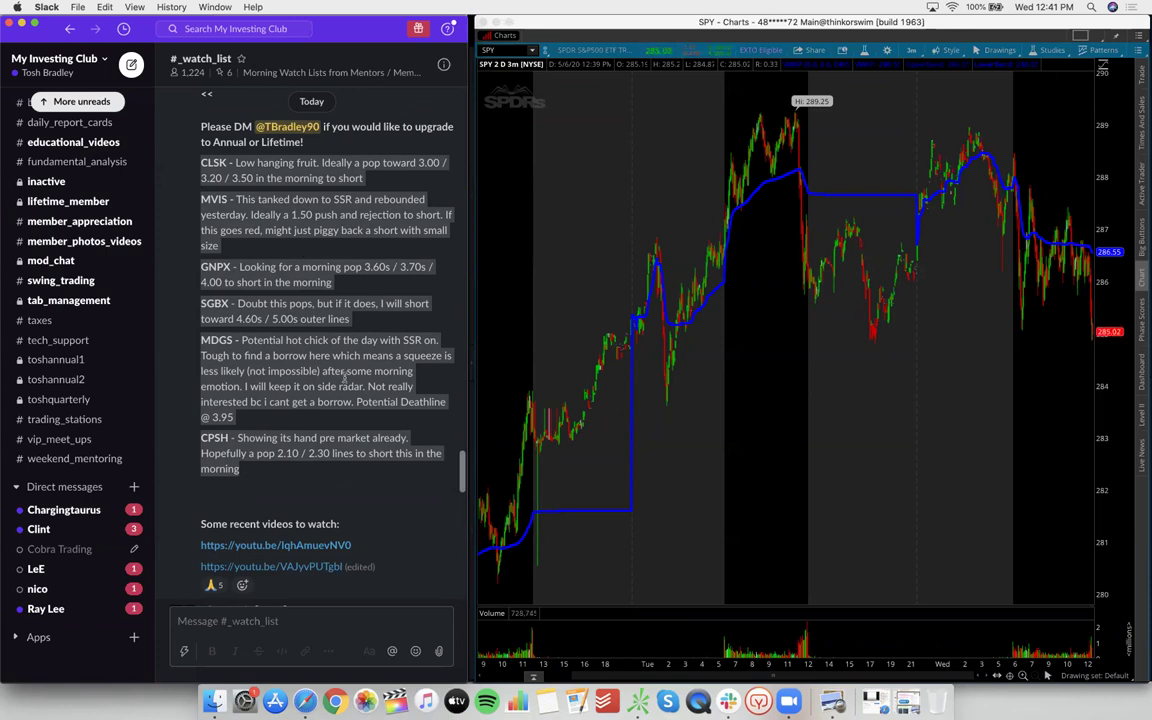
left_click(316, 496)
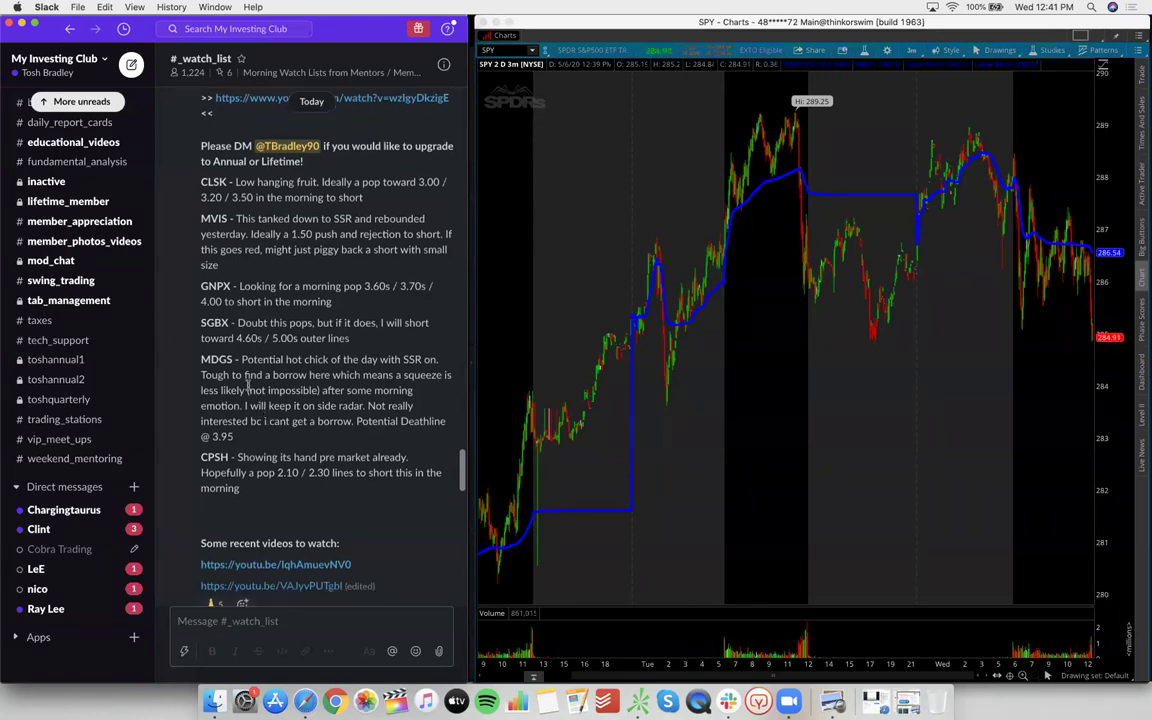
scroll(245, 375, "down", 10)
scroll(240, 355, "up", 10)
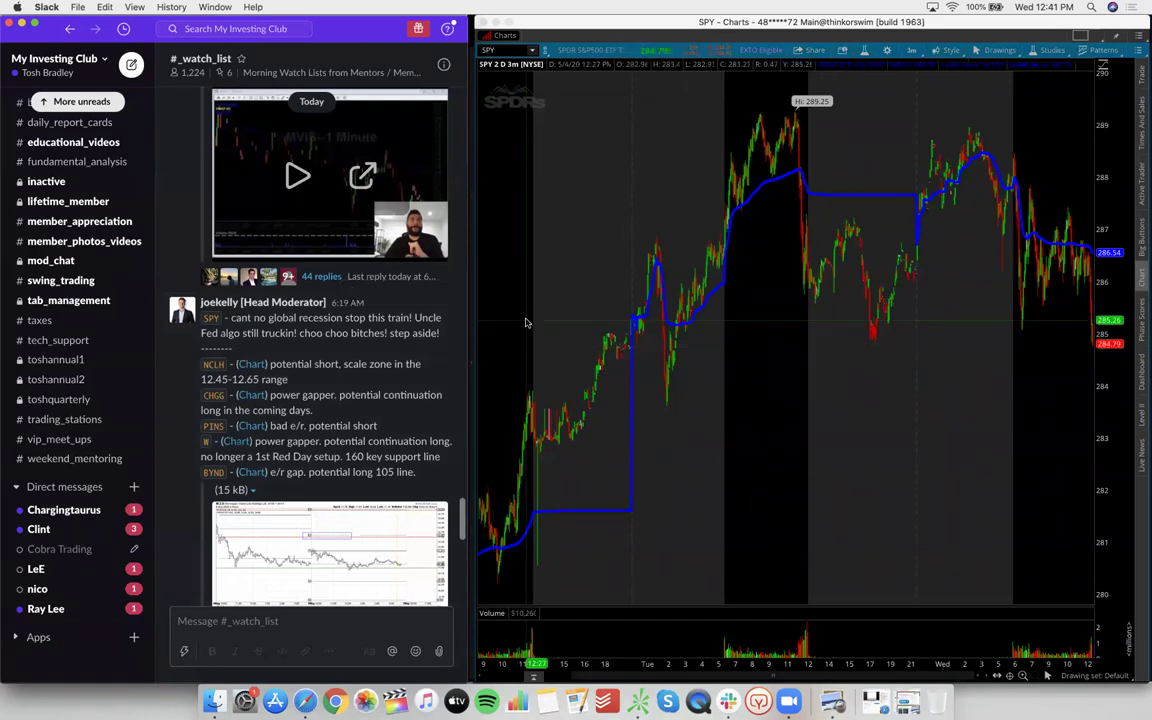
scroll(410, 337, "down", 1)
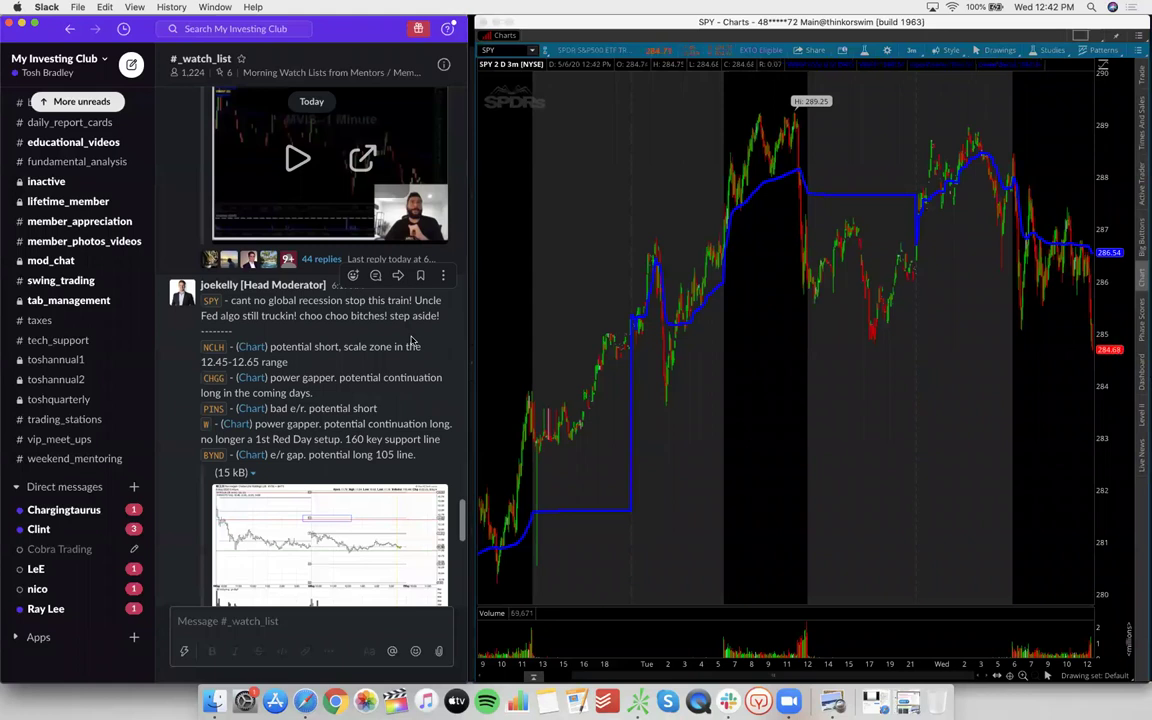
scroll(410, 343, "down", 2)
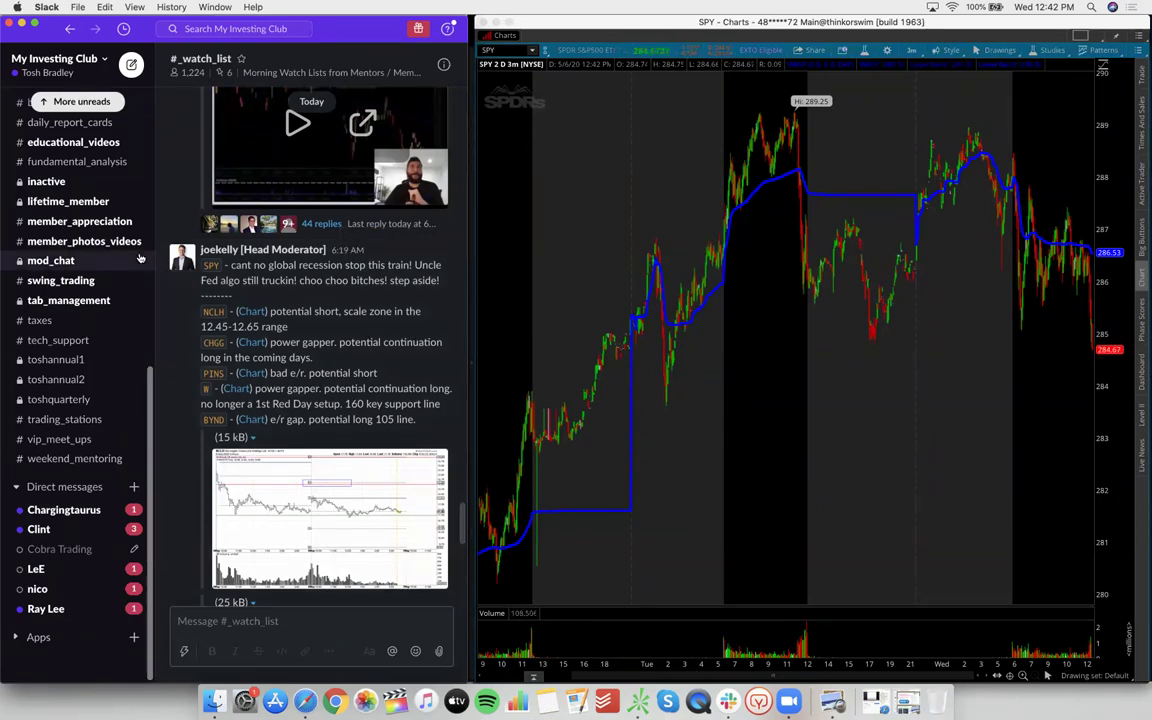
Visit #_after_hours and #___main_trading_chat, then return to #_webinars' latest messages
scroll(80, 250, "up", 10)
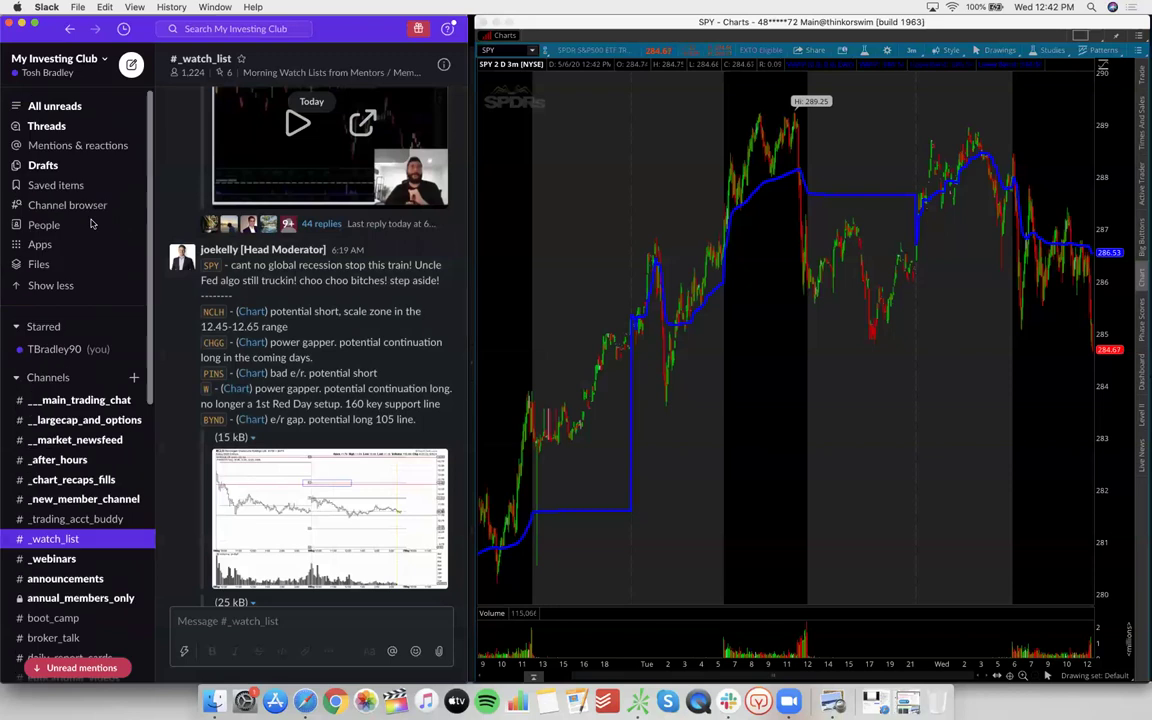
left_click(60, 459)
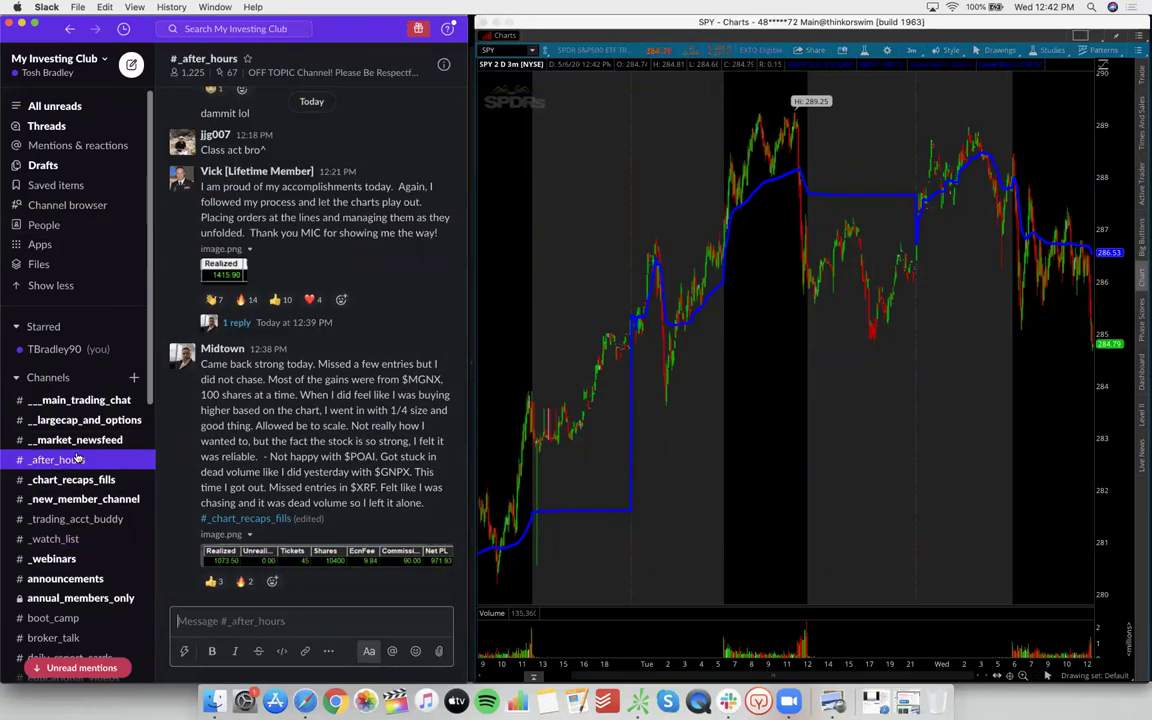
left_click_drag(72, 400, 72, 336)
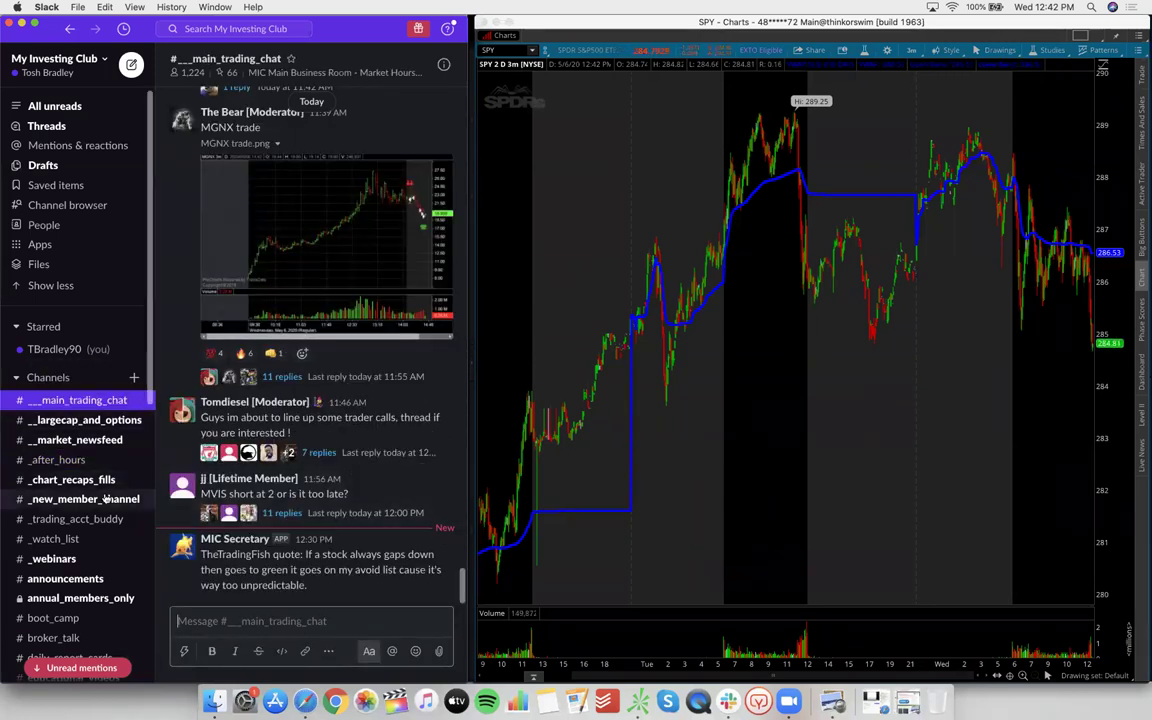
scroll(75, 490, "down", 1)
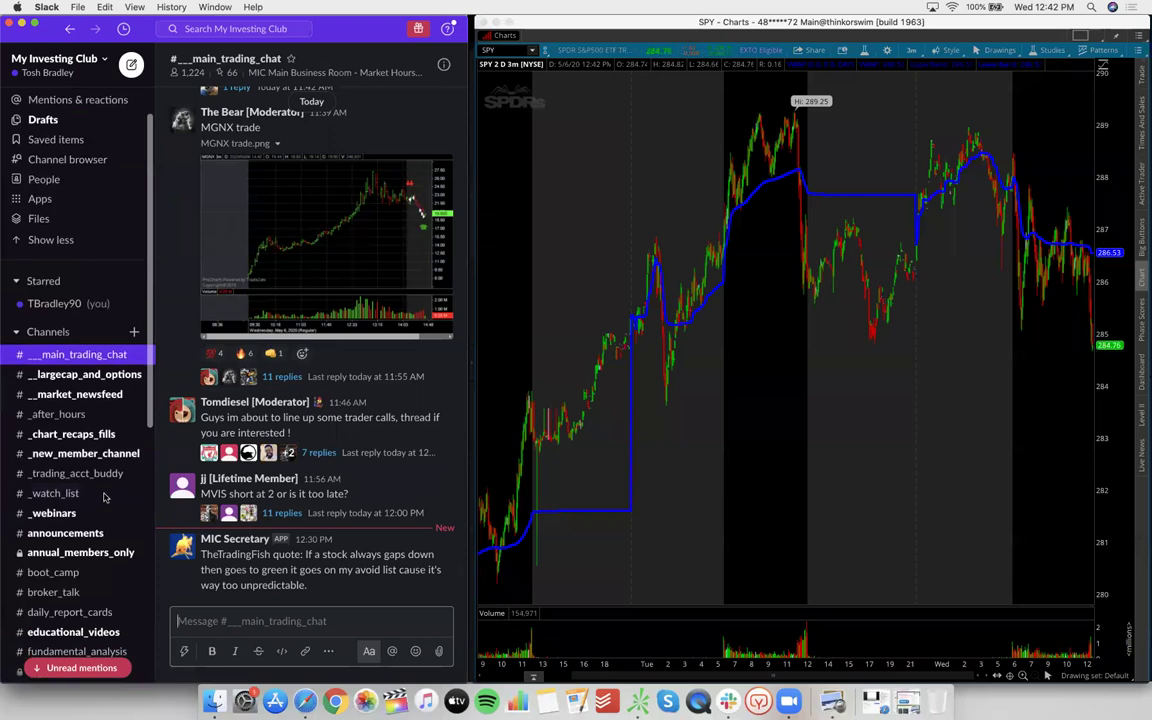
scroll(70, 497, "down", 1)
left_click(60, 497)
scroll(75, 490, "down", 10)
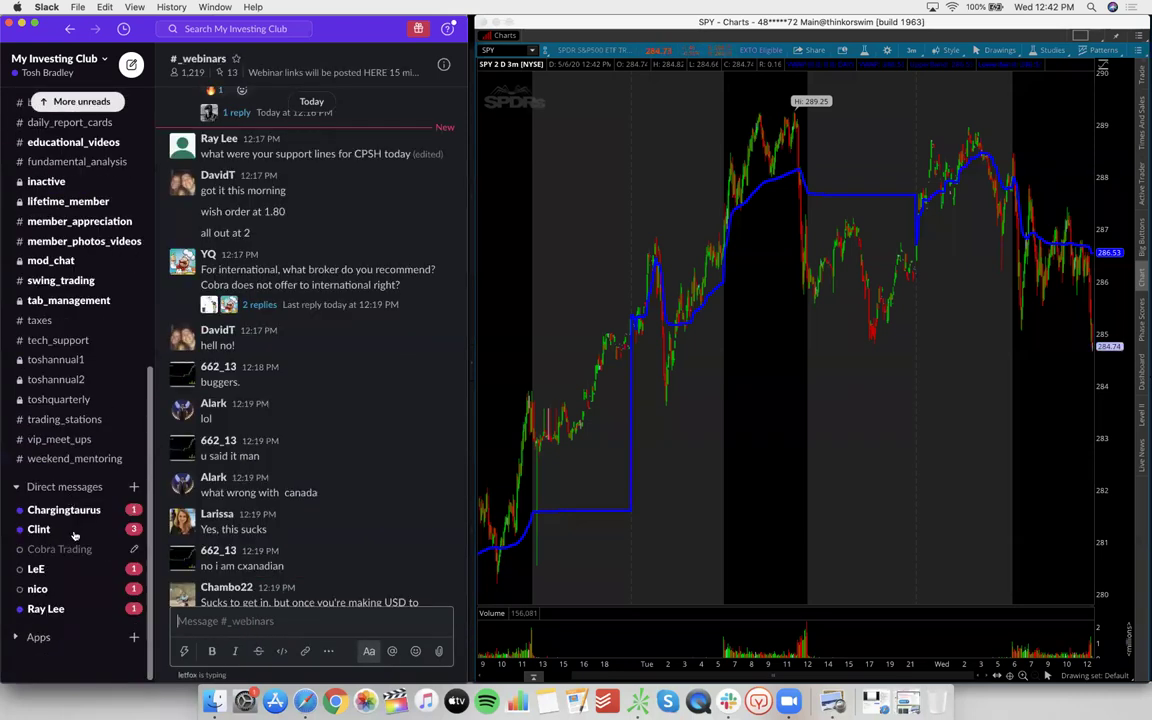
scroll(237, 478, "down", 15)
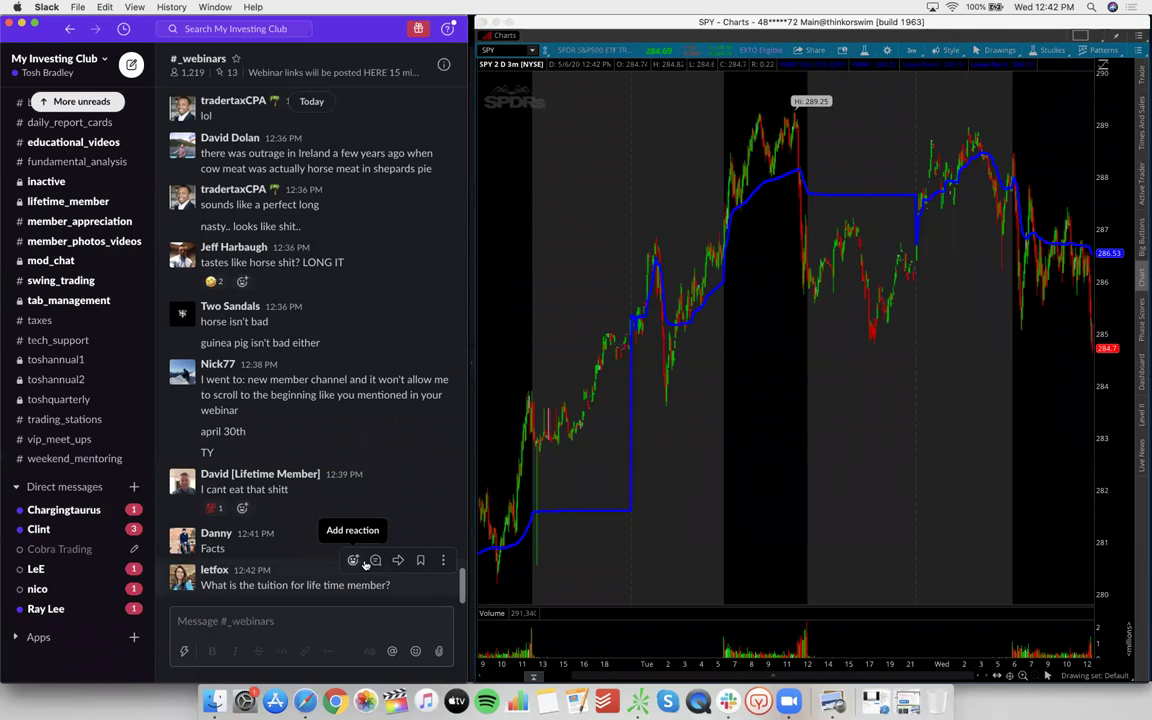
Reply 'dm me' and 'we can talk later' in a thread on the tuition question, then close it
left_click(373, 561)
type("dm me")
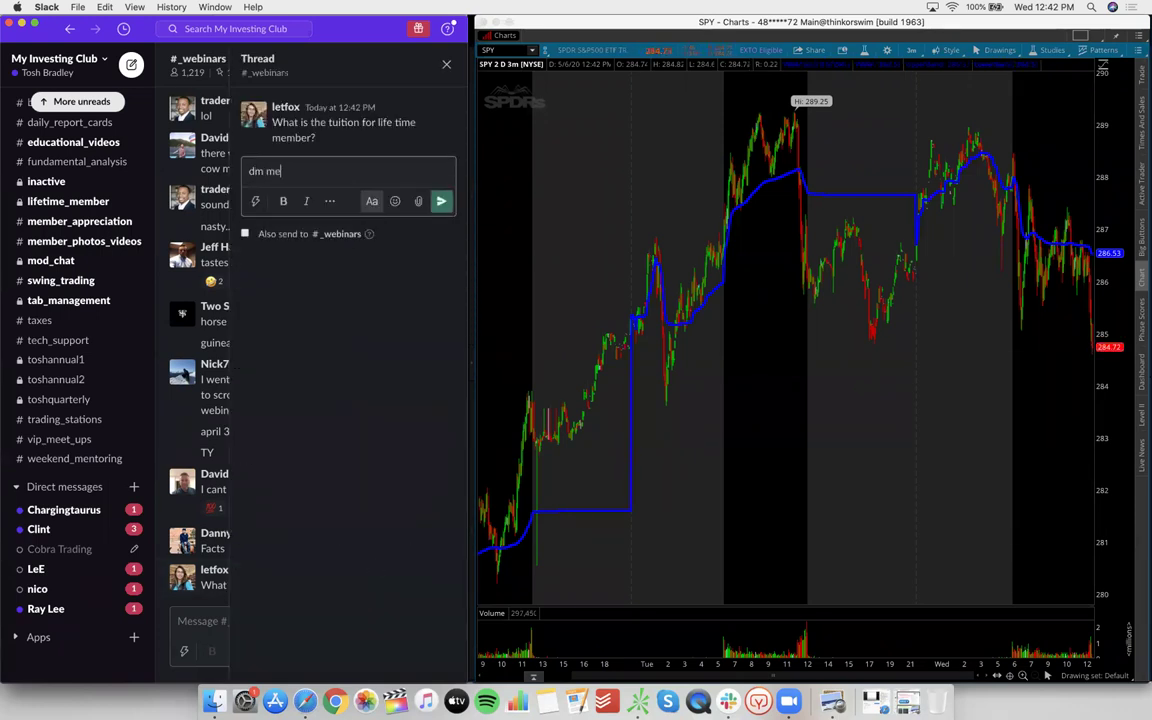
key("Return")
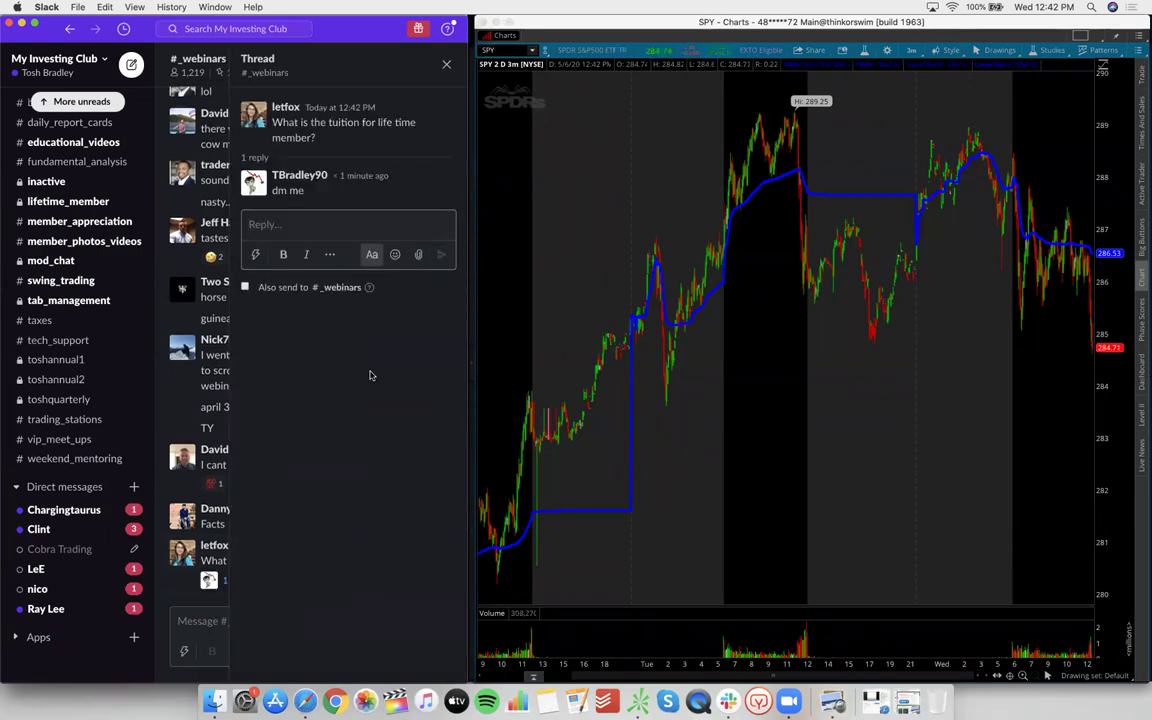
type("we c")
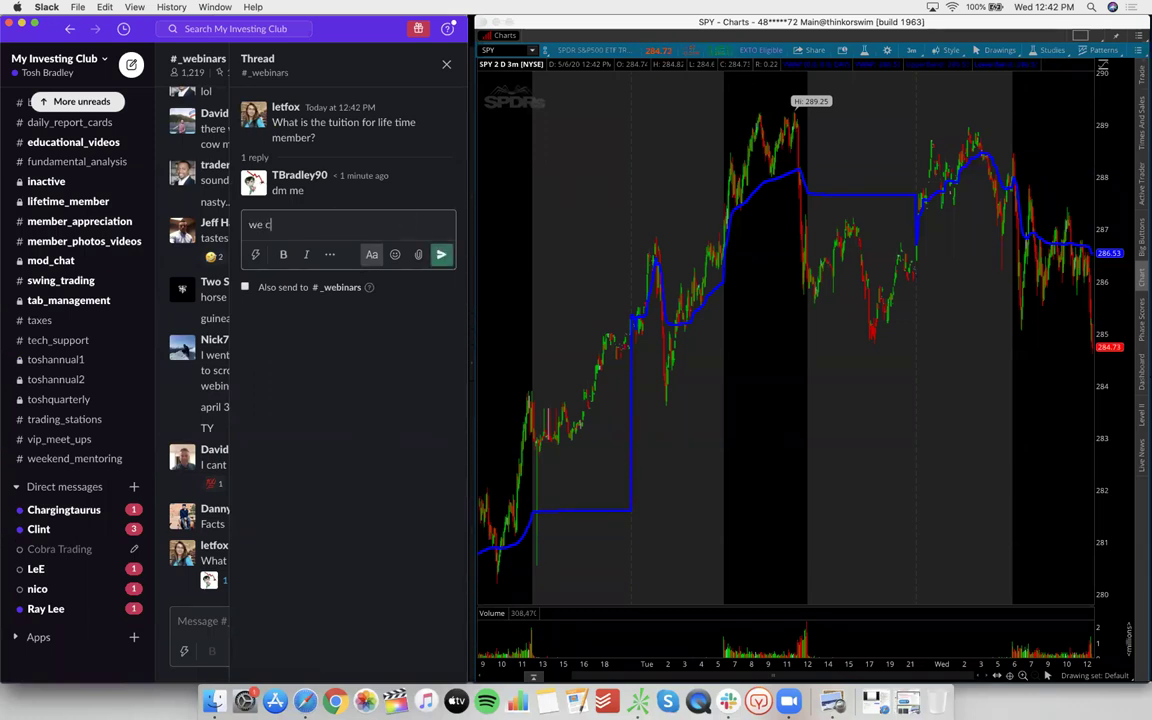
type("an talk later")
key("Return")
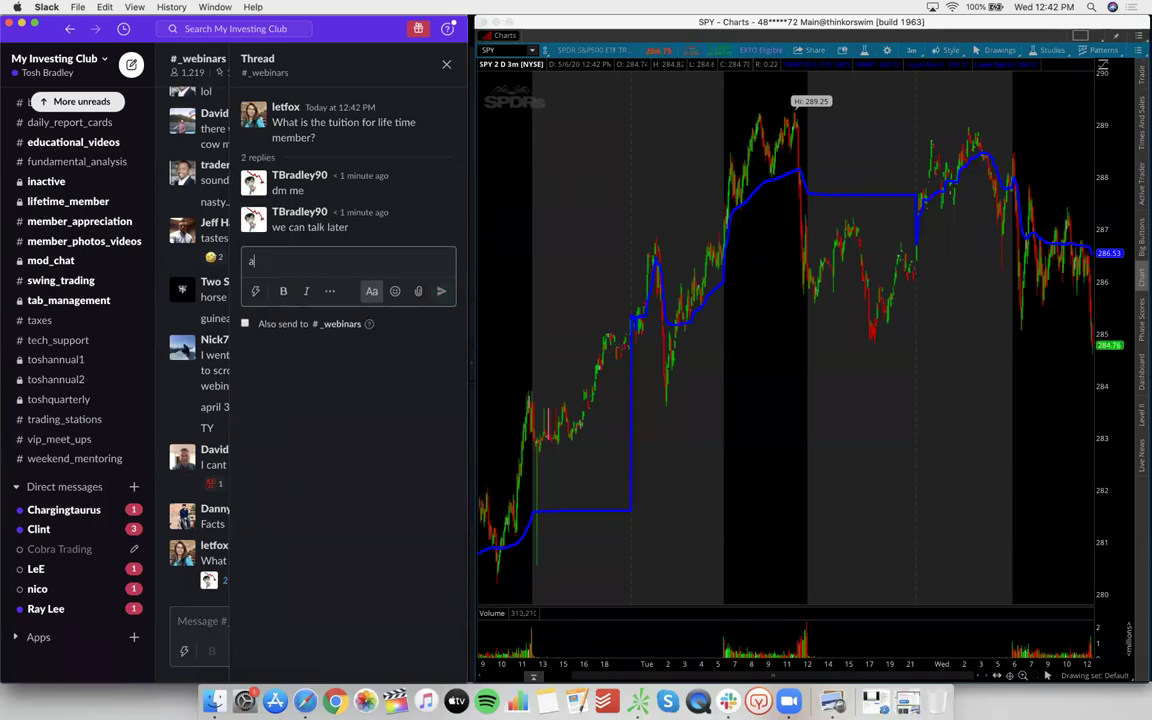
left_click(445, 66)
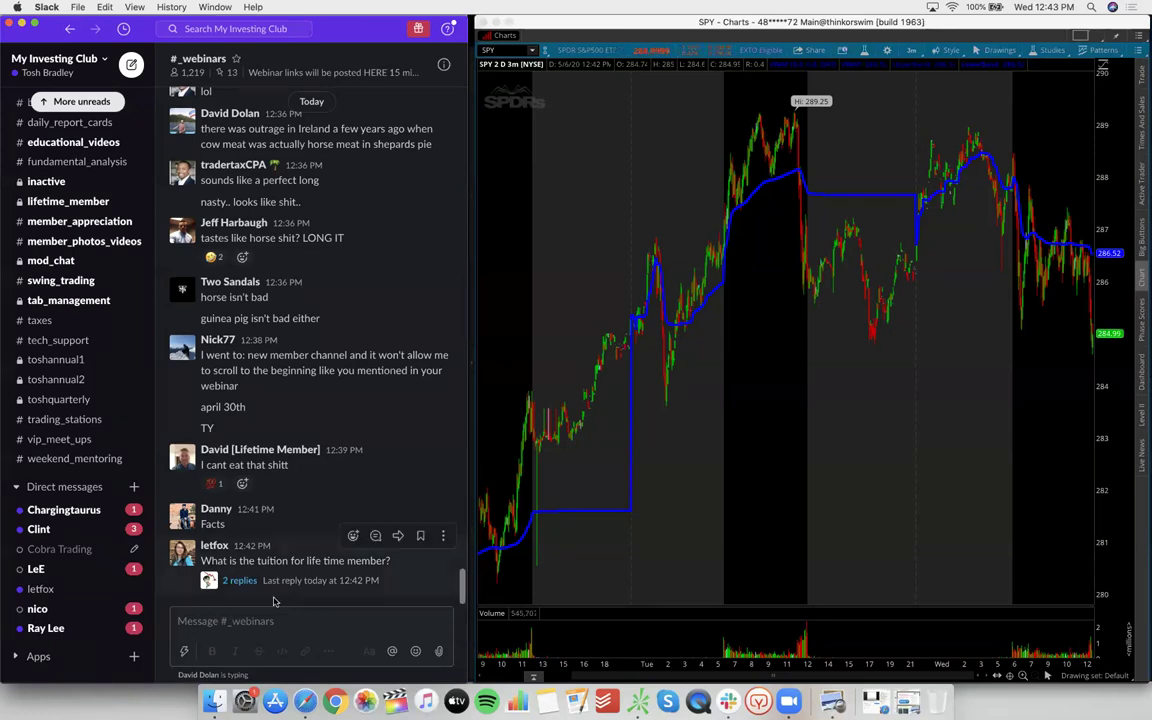
left_click_drag(390, 563, 199, 563)
scroll(90, 620, "down", 2)
left_click(92, 677)
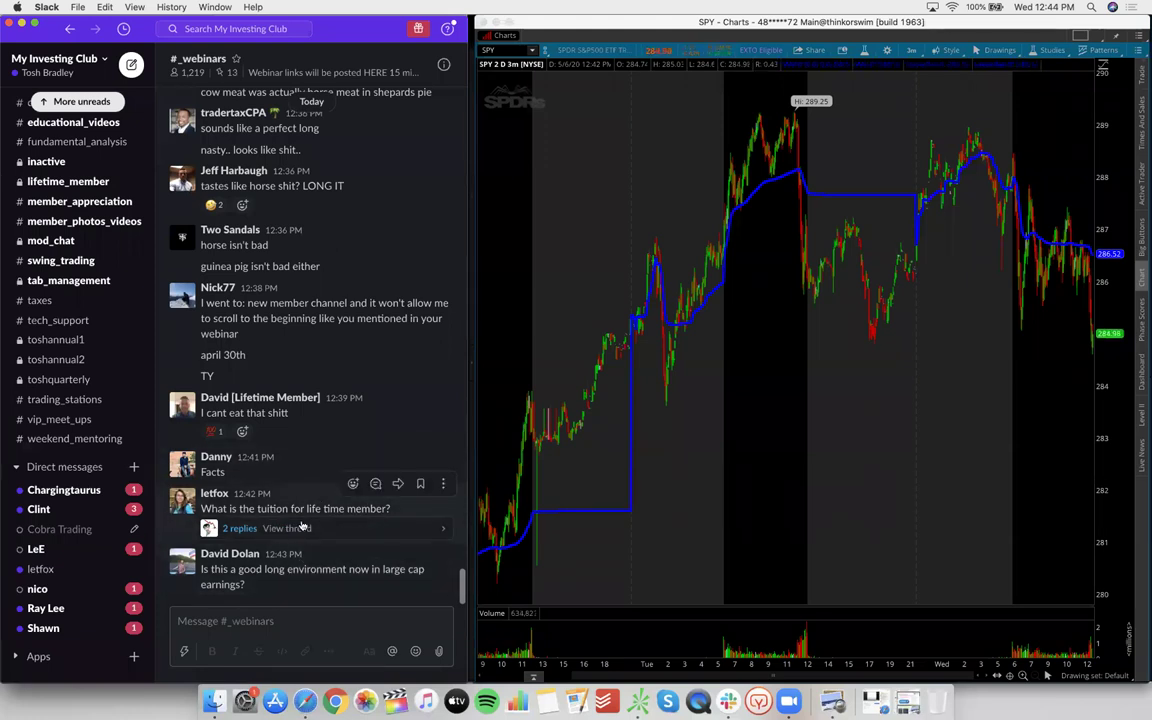
double_click(358, 508)
left_click_drag(337, 507, 202, 508)
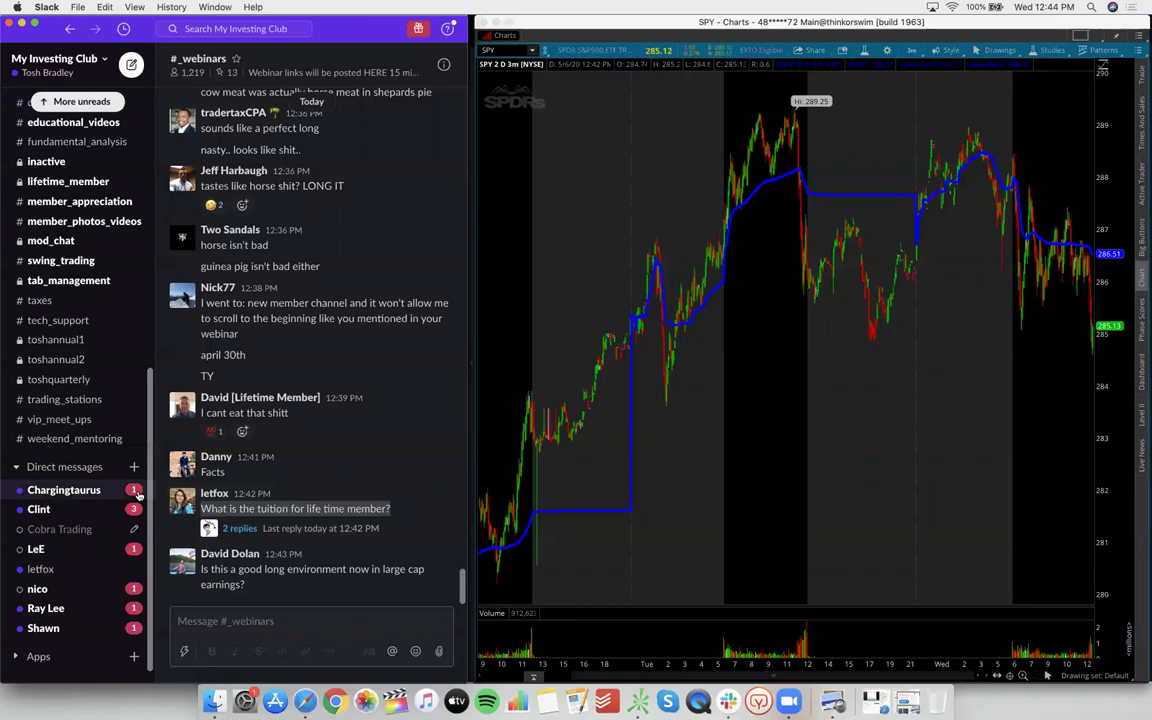
scroll(60, 496, "down", 1)
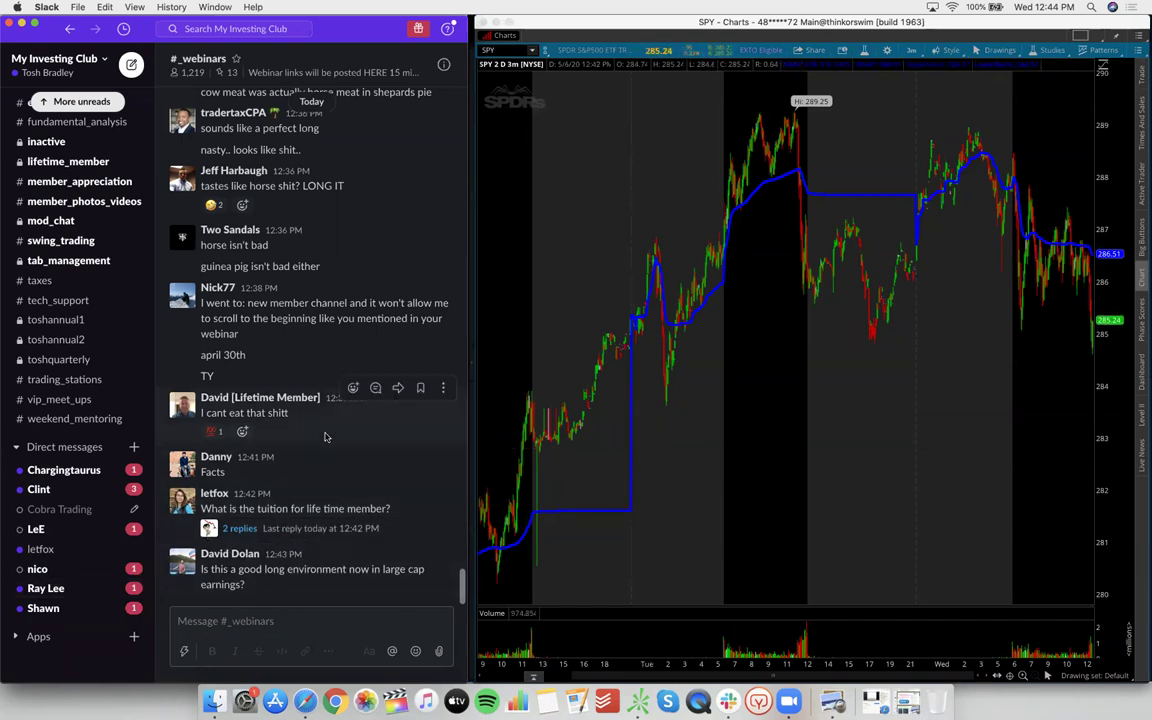
Post a message in #_webinars asking members to text the contact phone number
left_click(275, 620)
type("Te")
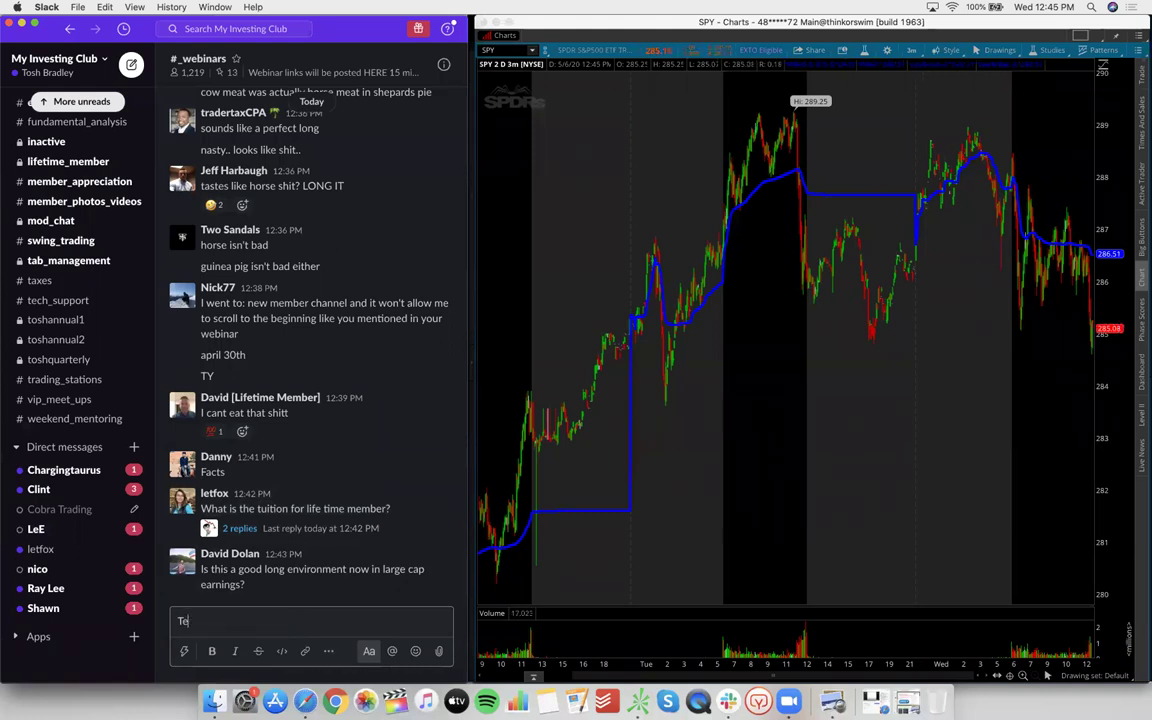
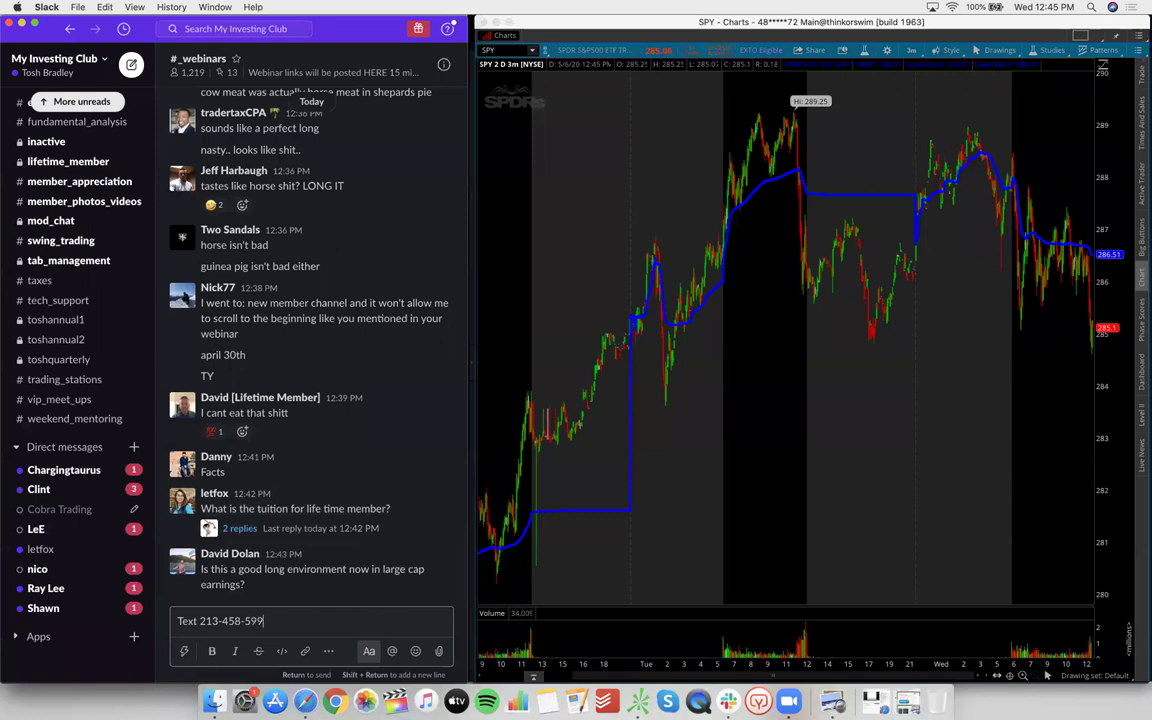
key("Return")
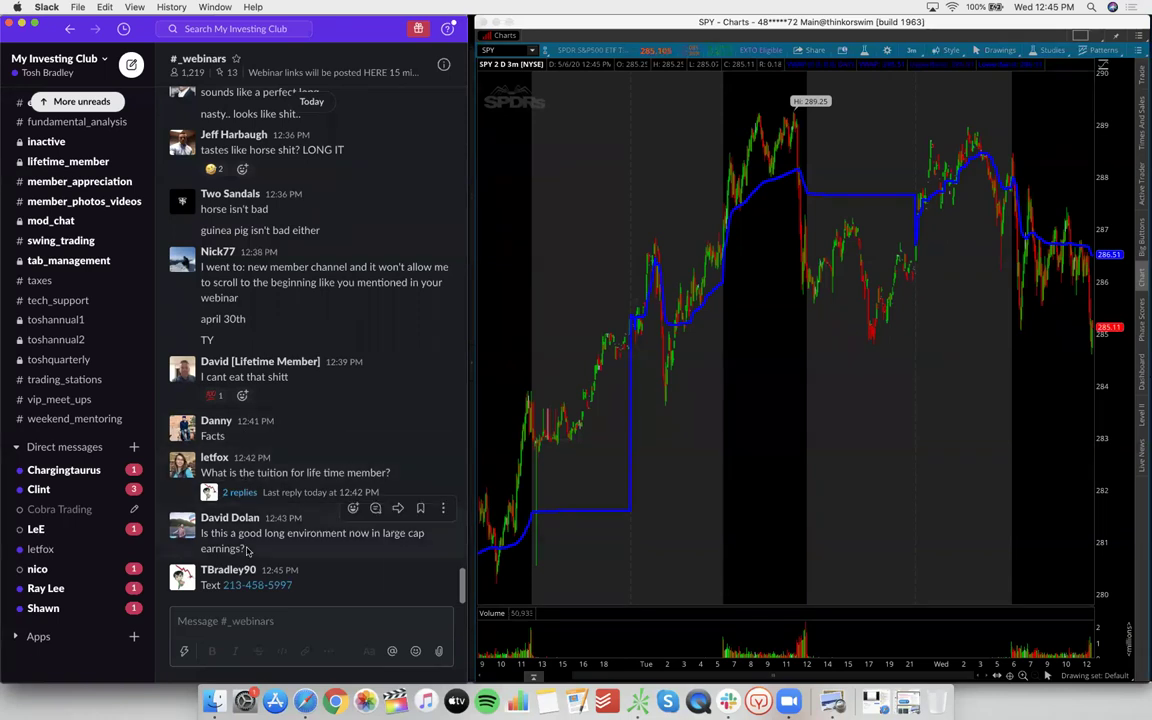
Post a note about questions on joining or the "secret code", stating the secret code
left_click(282, 619)
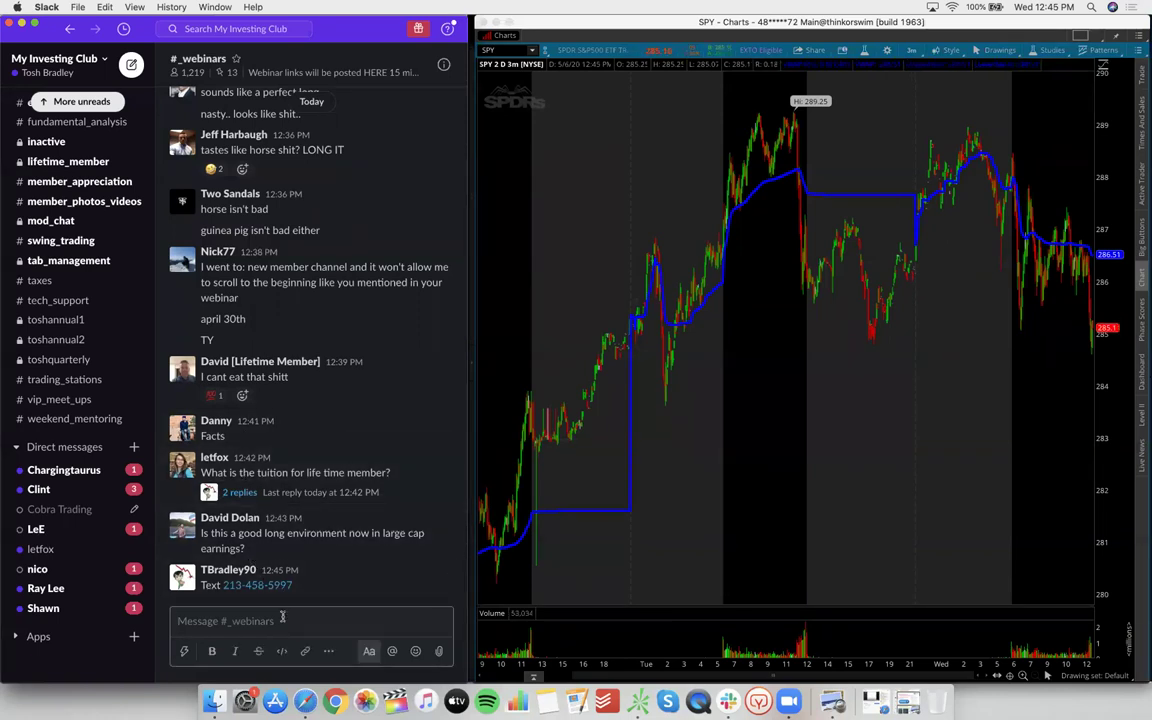
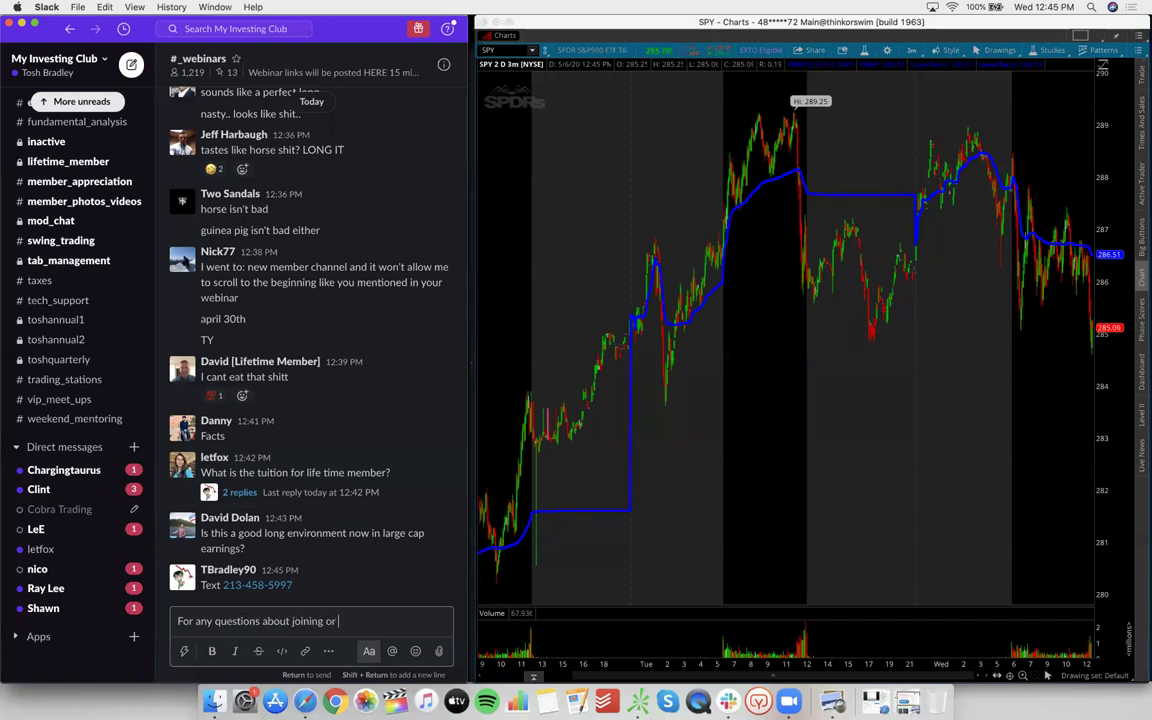
key("BackSpace")
key("BackSpace")
key("BackSpace")
key("BackSpace")
key("BackSpace")
key("BackSpace")
key("BackSpace")
key("BackSpace")
key("BackSpace")
key("BackSpace")
key("BackSpace")
key("BackSpace")
key("BackSpace")
key("BackSpace")
key("BackSpace")
key("Return")
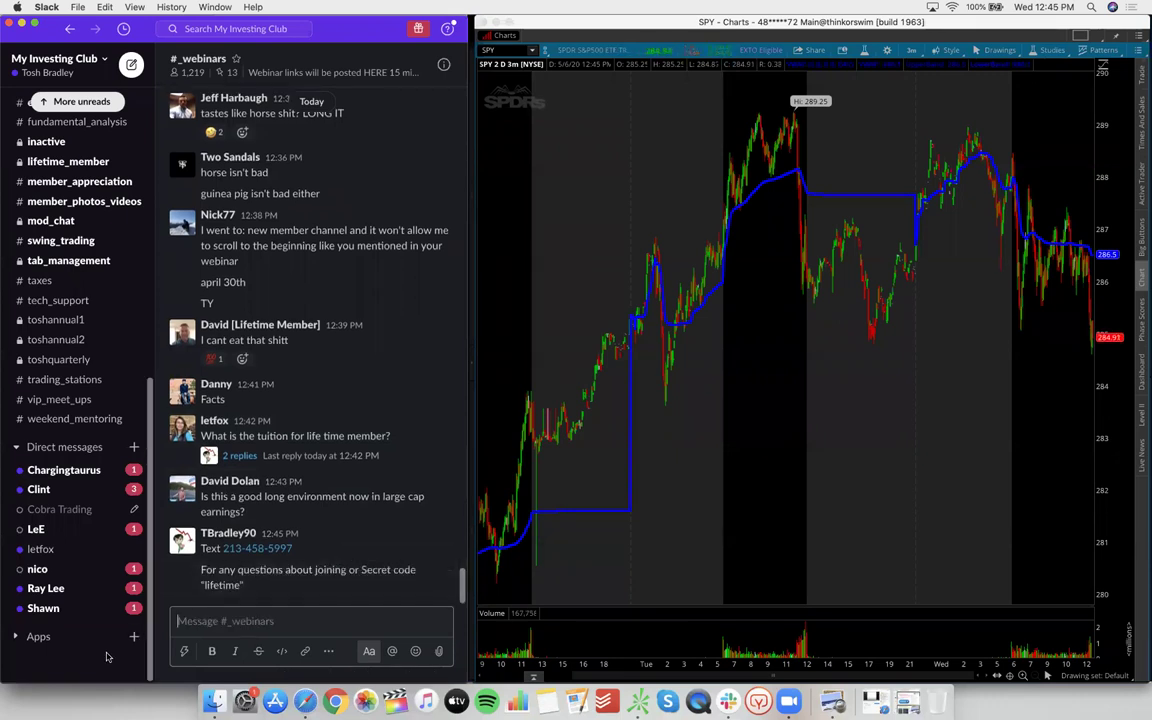
left_click(99, 671)
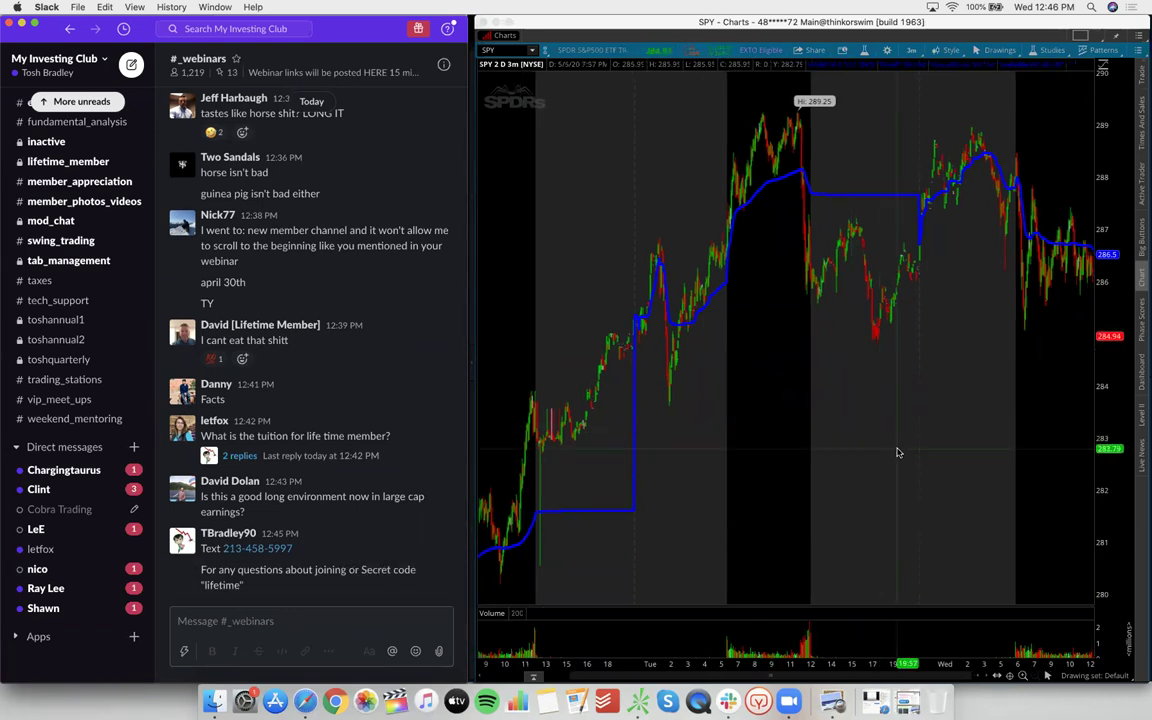
left_click(925, 465)
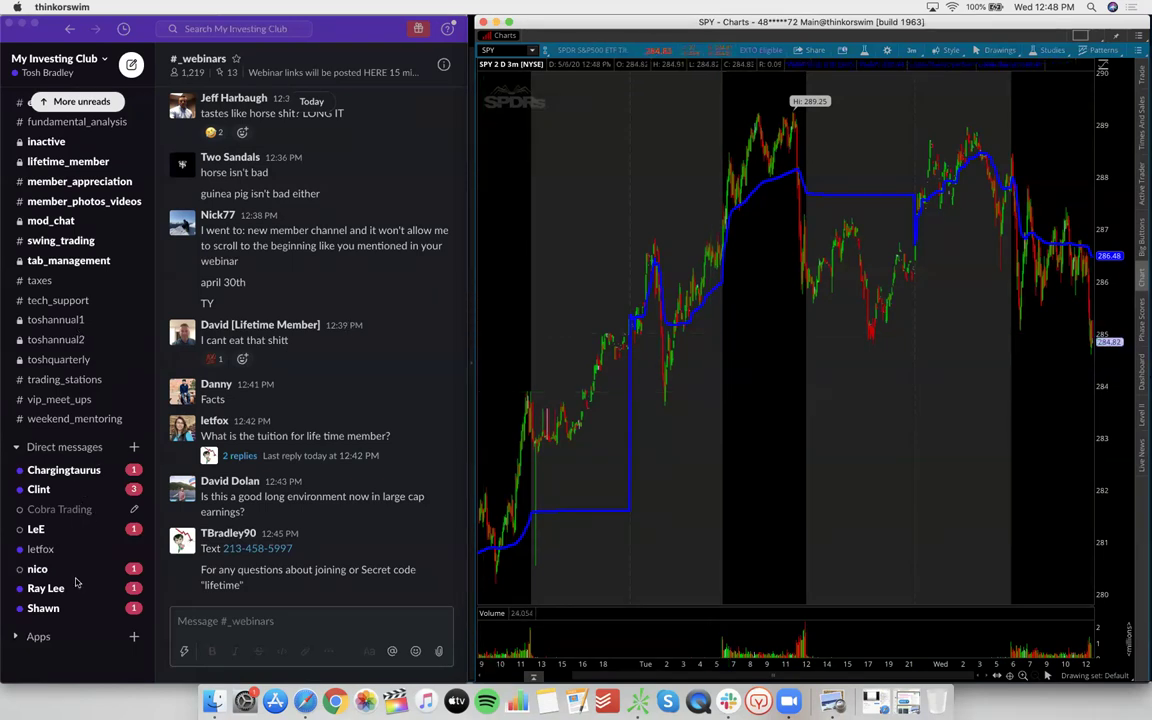
left_click(71, 522)
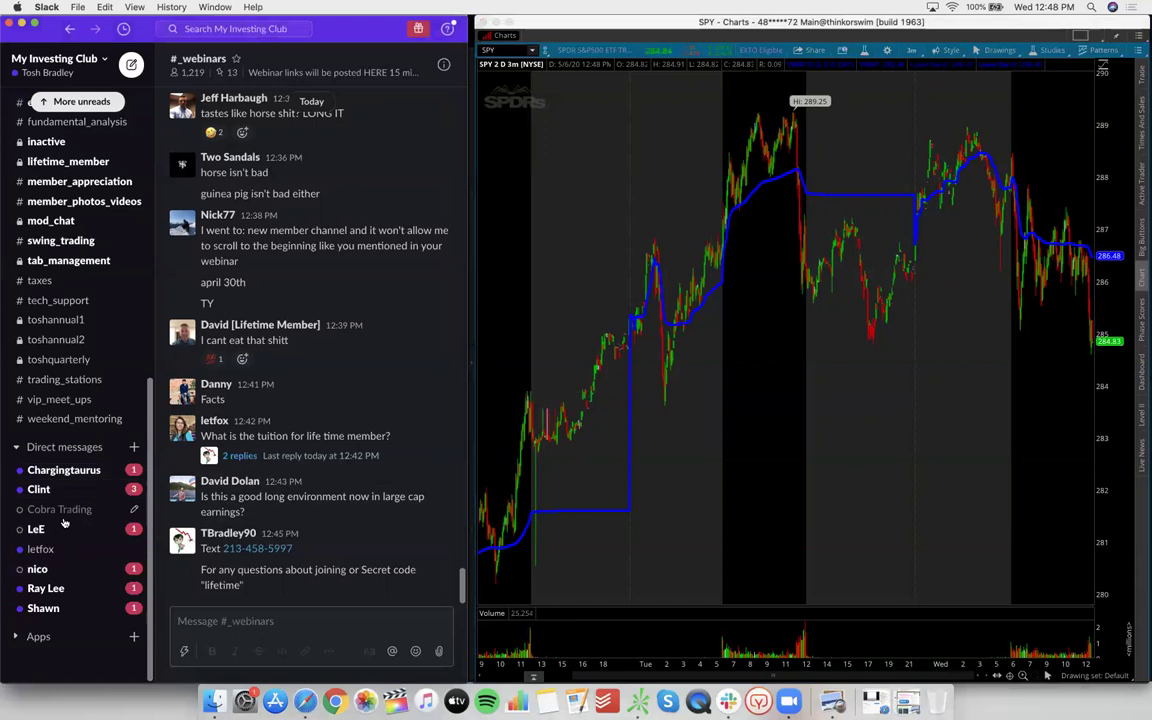
scroll(110, 530, "up", 10)
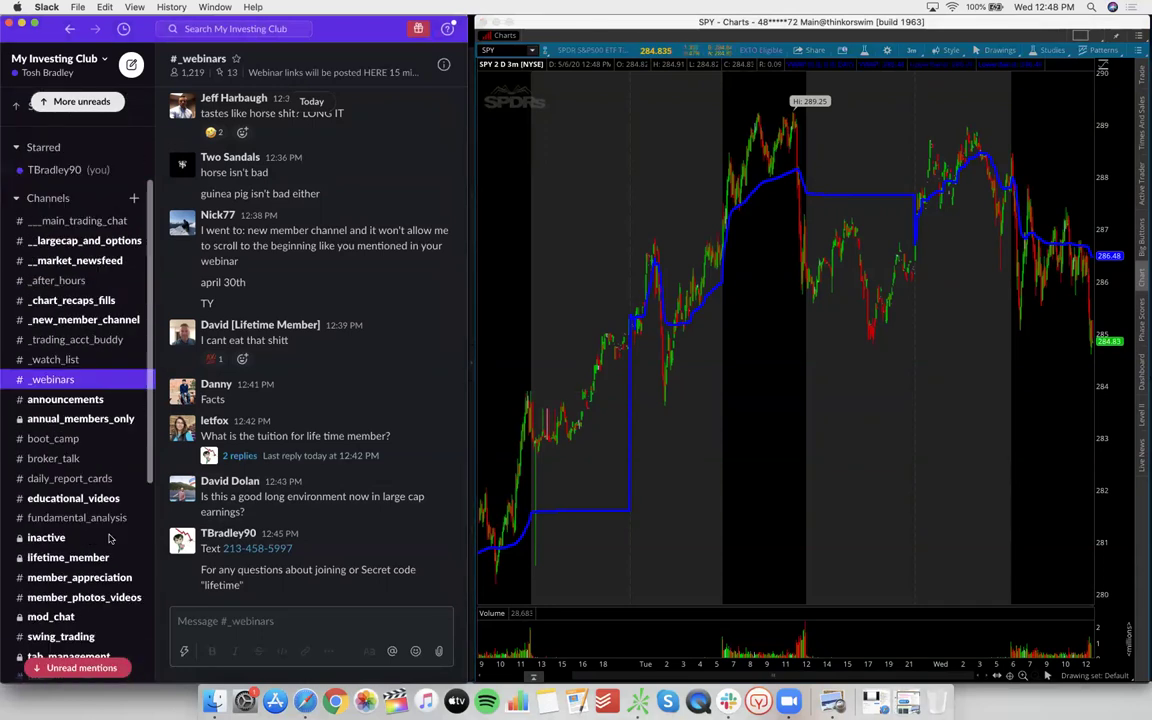
scroll(110, 538, "up", 2)
scroll(88, 537, "down", 5)
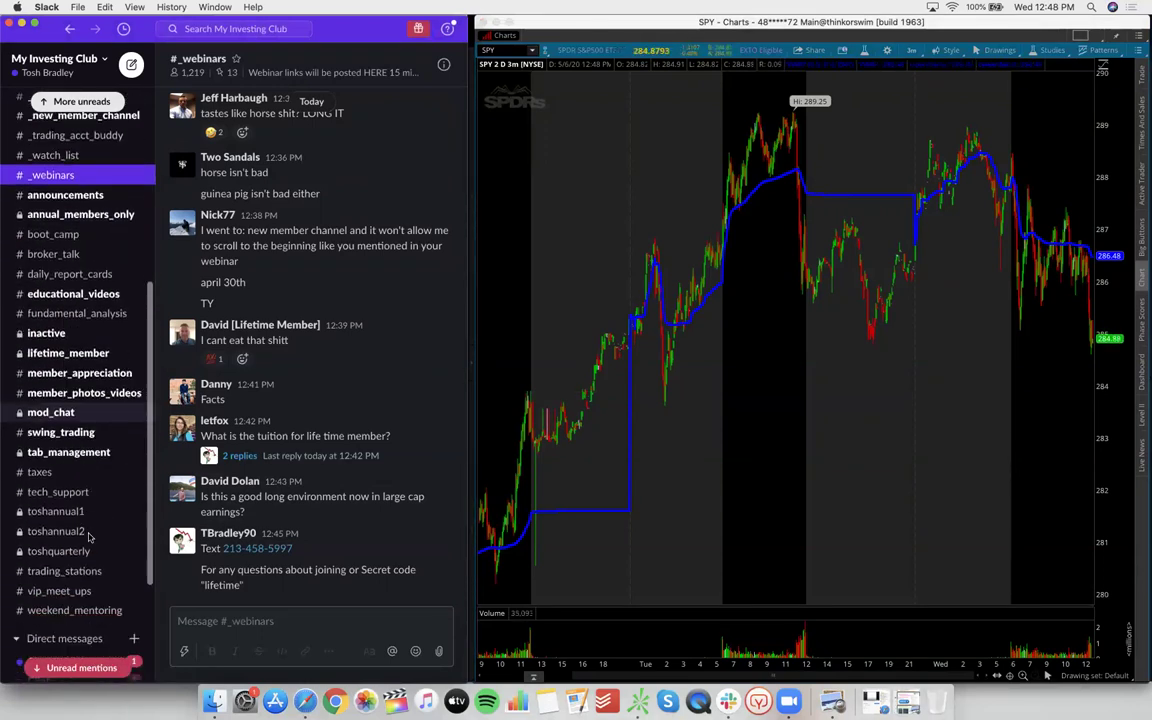
scroll(101, 420, "up", 3)
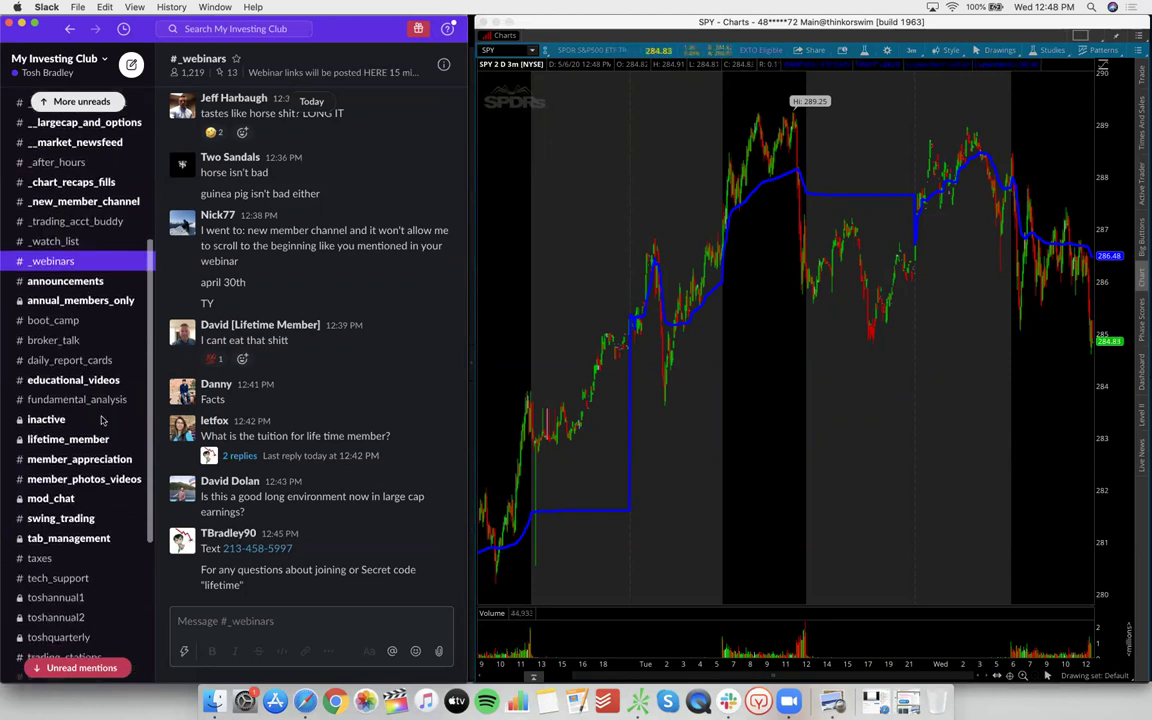
scroll(320, 478, "up", 1)
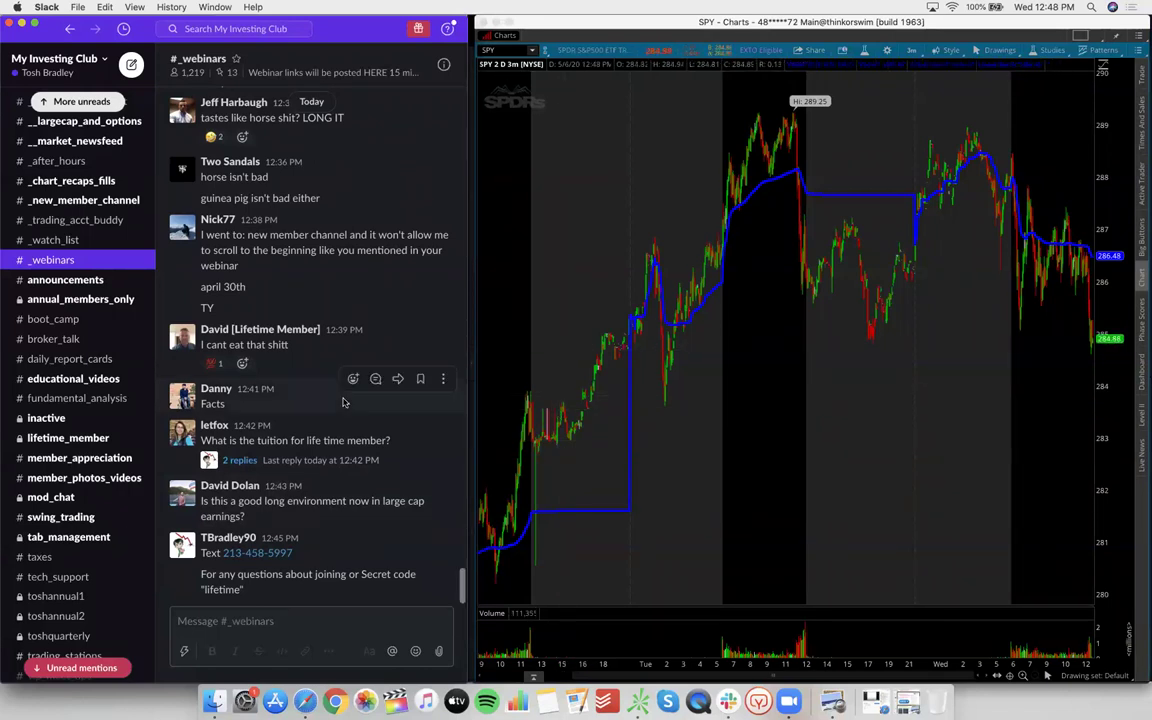
scroll(218, 470, "down", 1)
Show all open windows in Mission Control to find the Safari Tax Planning page
scroll(145, 455, "down", 6)
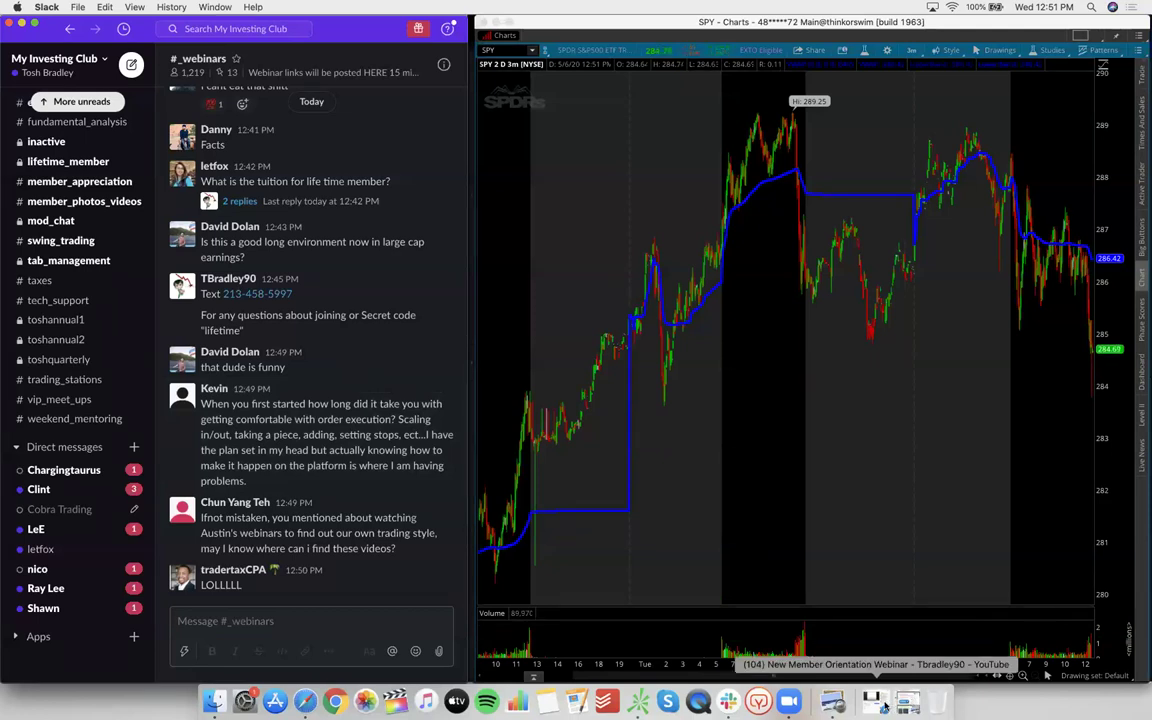
key("ctrl+Up")
Bring the Tax Planning Safari window forward and open the MIC Video Library page
left_click(560, 130)
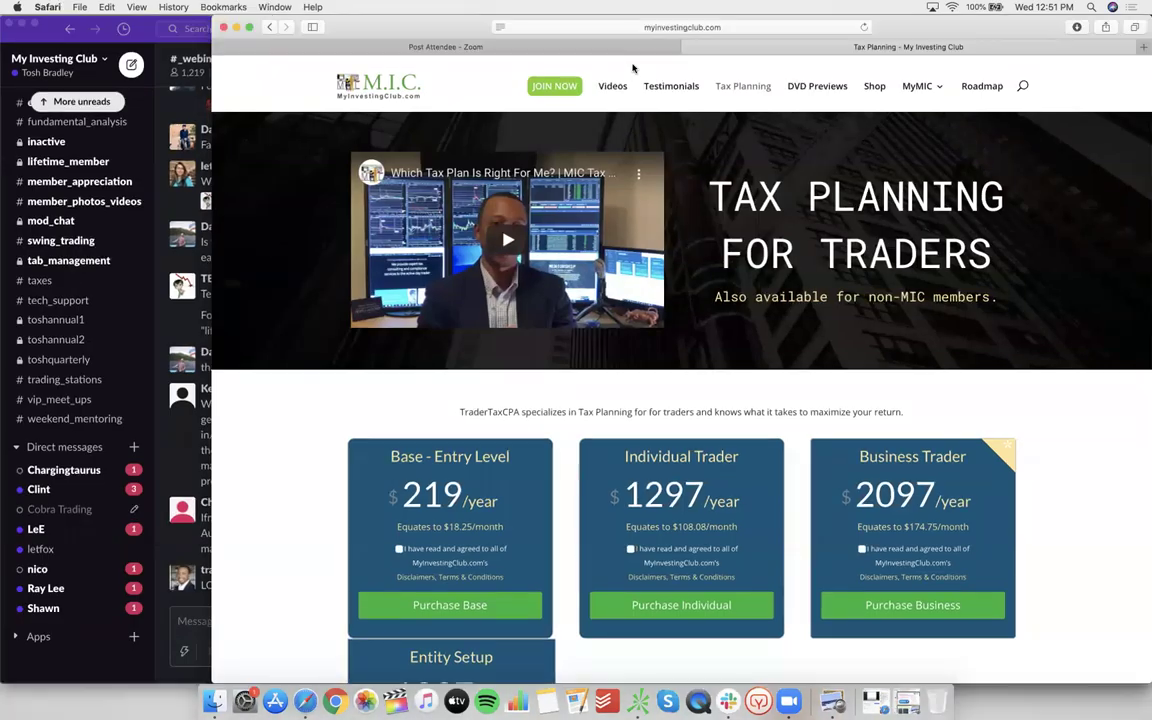
left_click(615, 86)
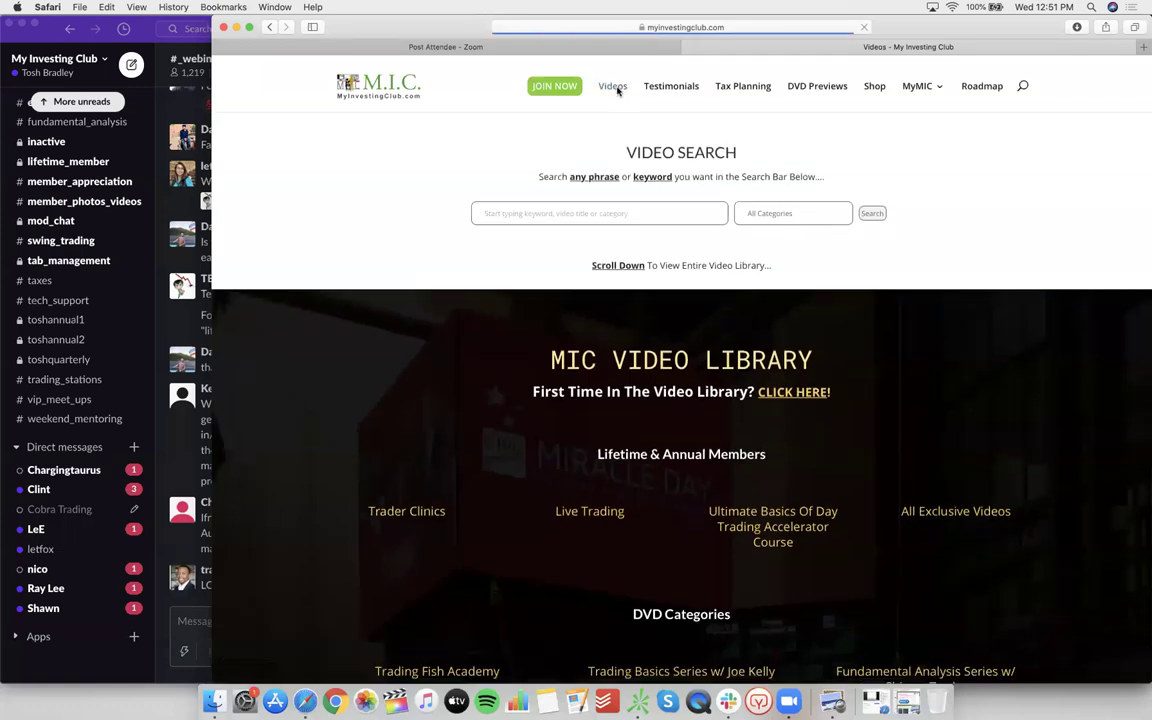
scroll(730, 290, "down", 5)
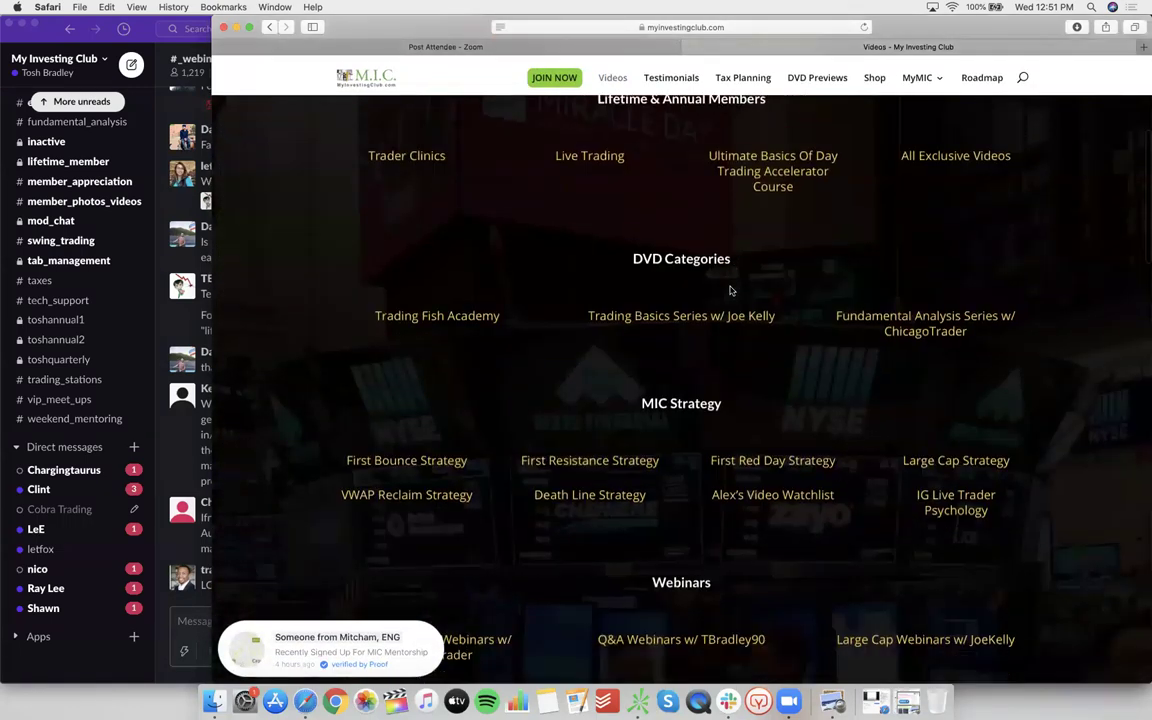
scroll(730, 290, "down", 2)
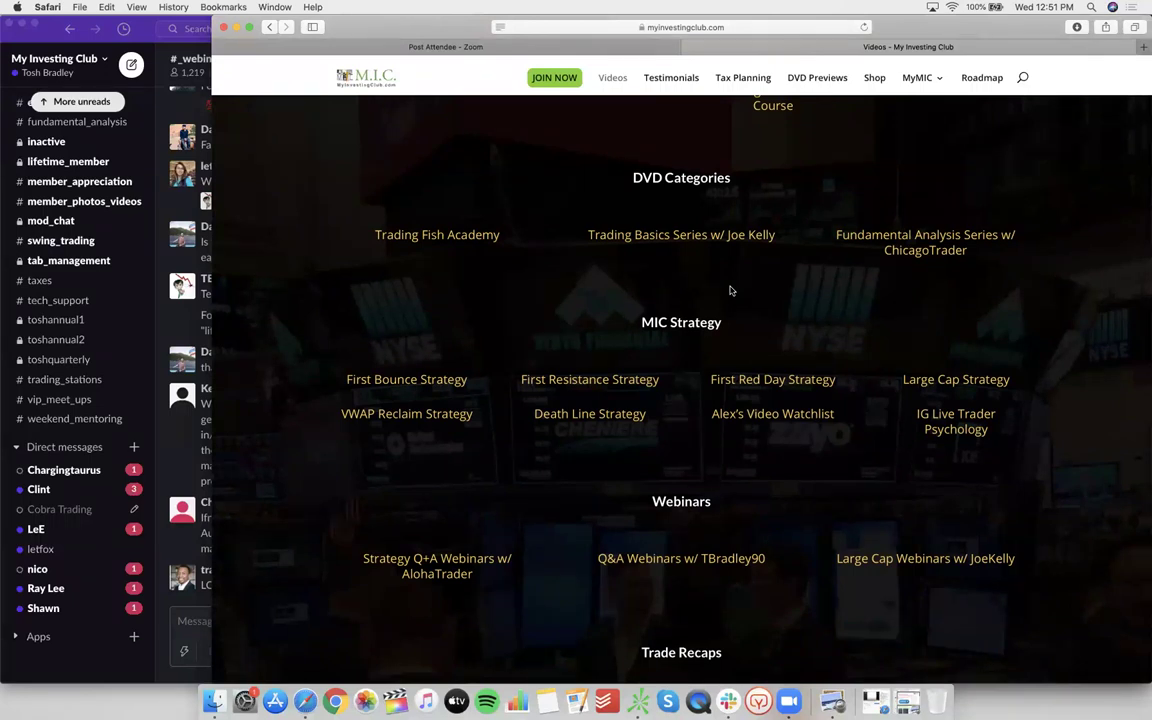
Check #_webinars in Slack, browse the Video Library categories, then minimize Safari to reveal SPY
left_click(100, 654)
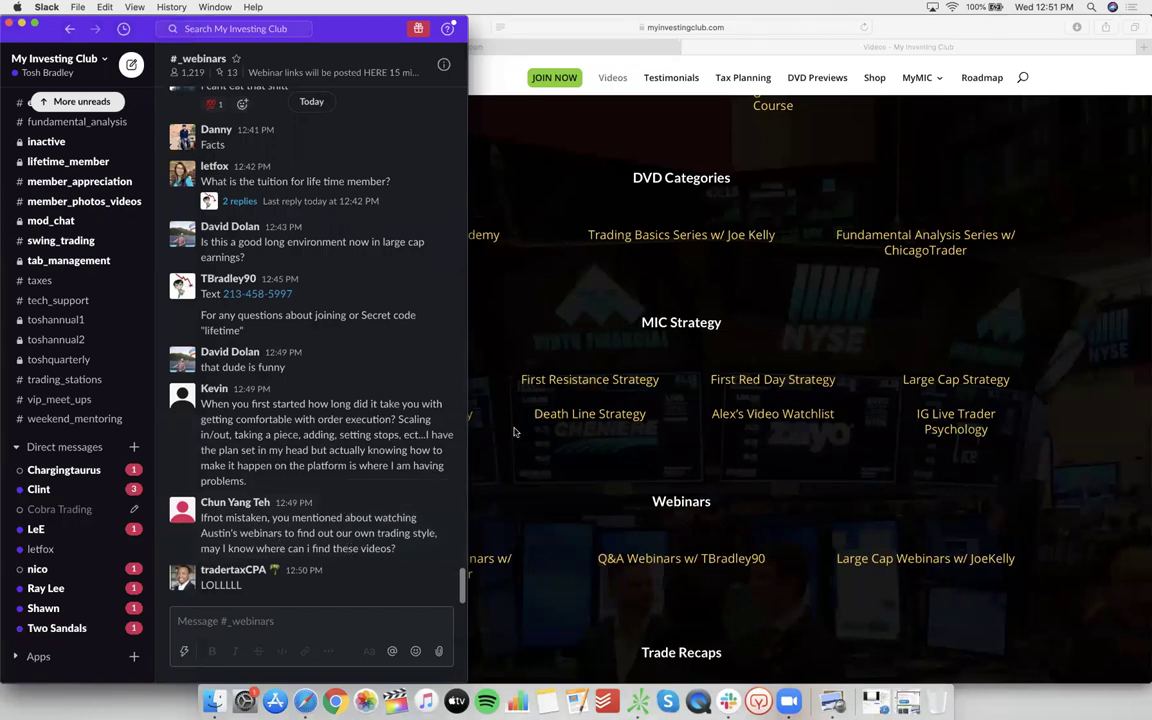
left_click(1022, 177)
scroll(800, 250, "up", 10)
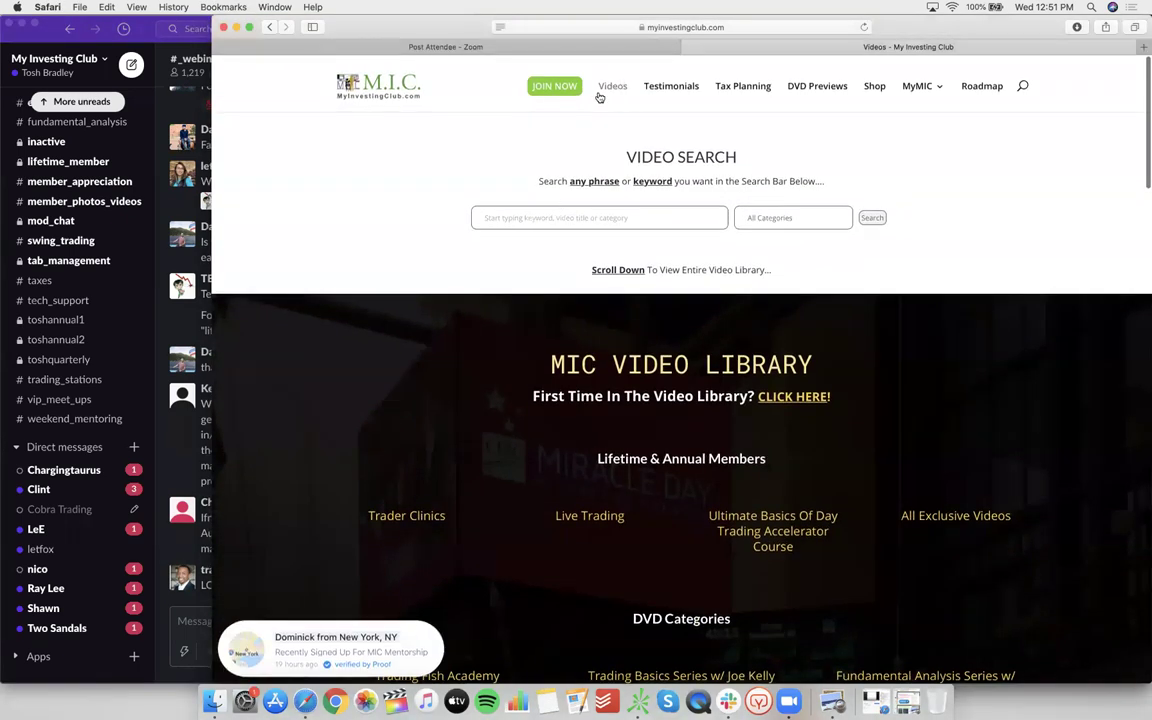
scroll(651, 209, "down", 6)
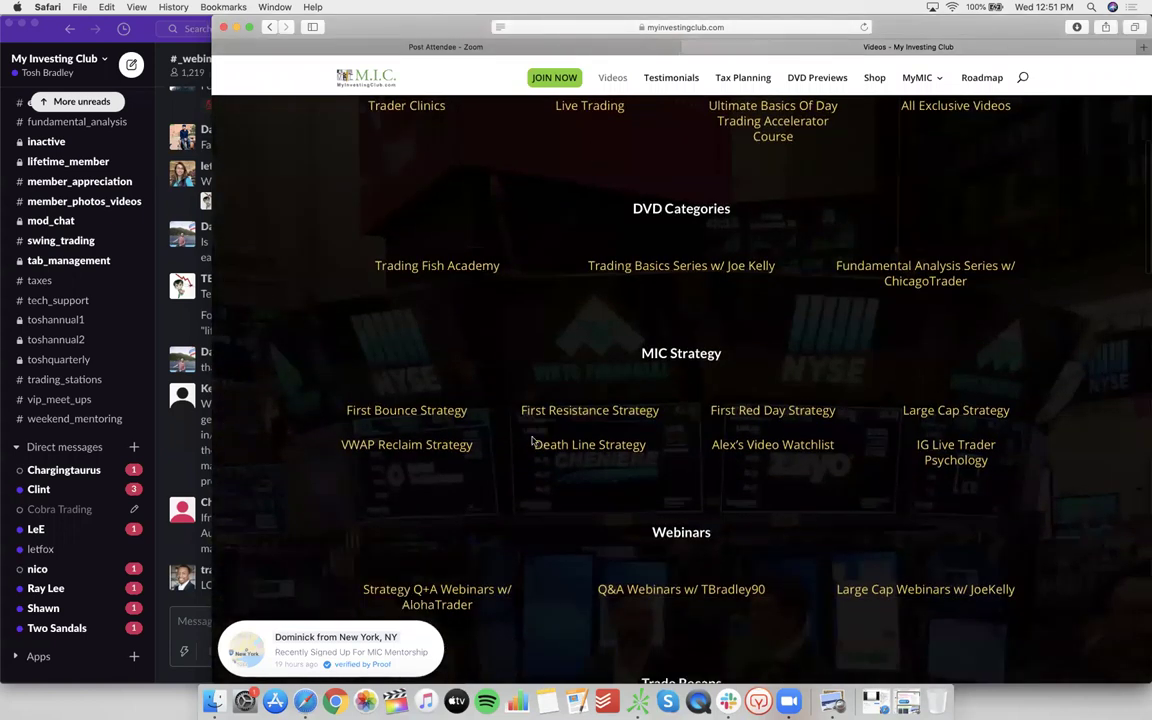
scroll(533, 441, "down", 3)
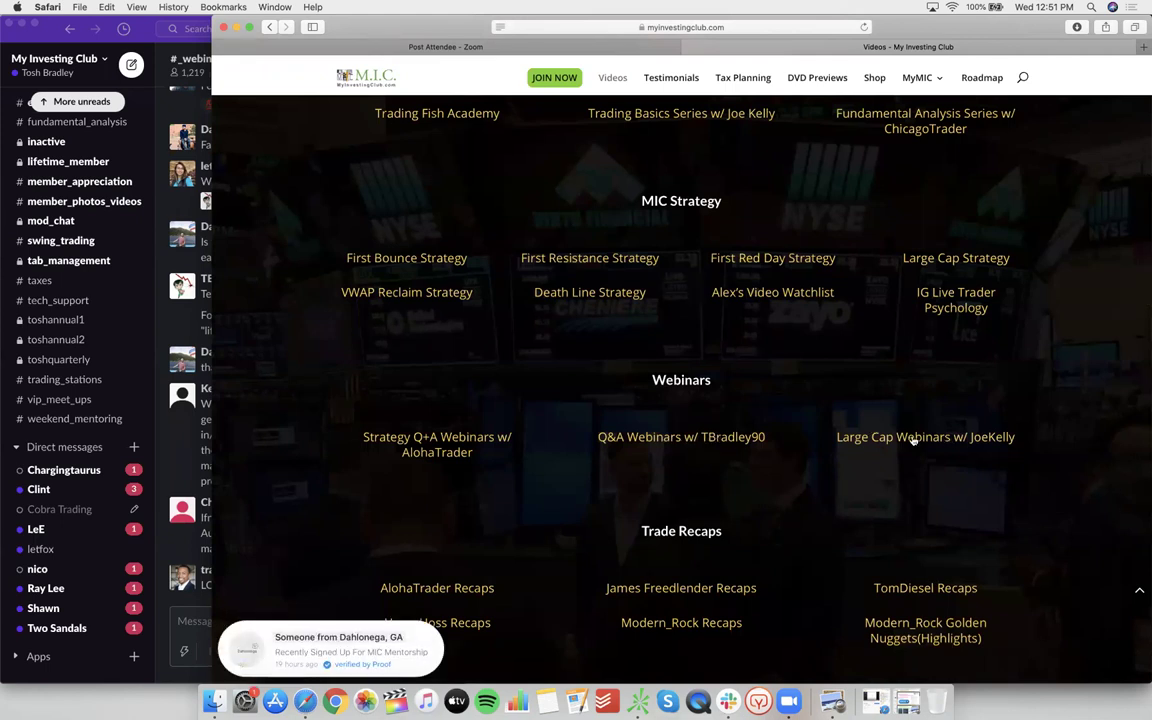
scroll(861, 437, "down", 5)
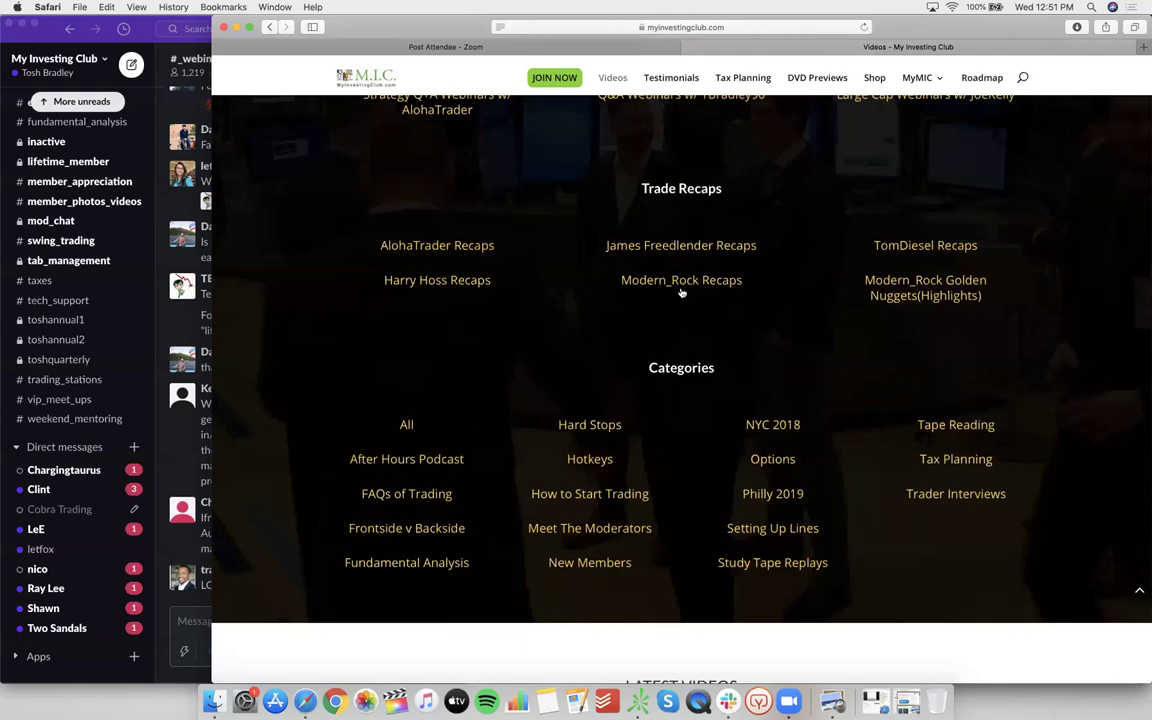
scroll(427, 180, "up", 15)
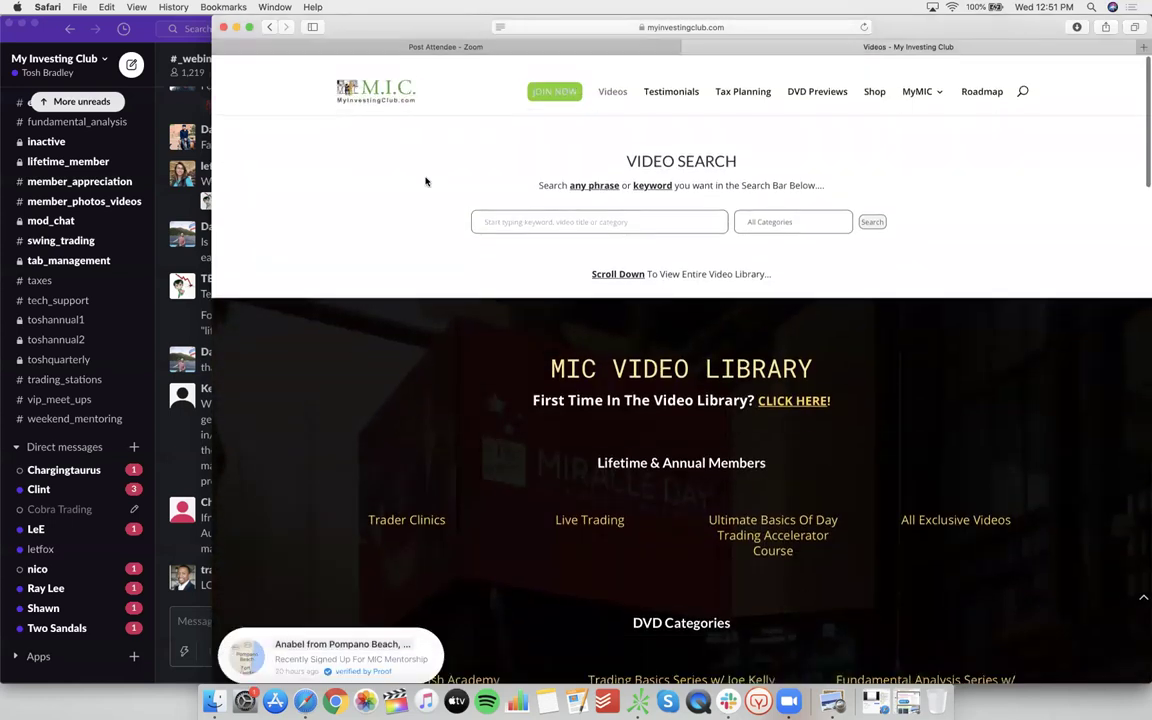
left_click(237, 27)
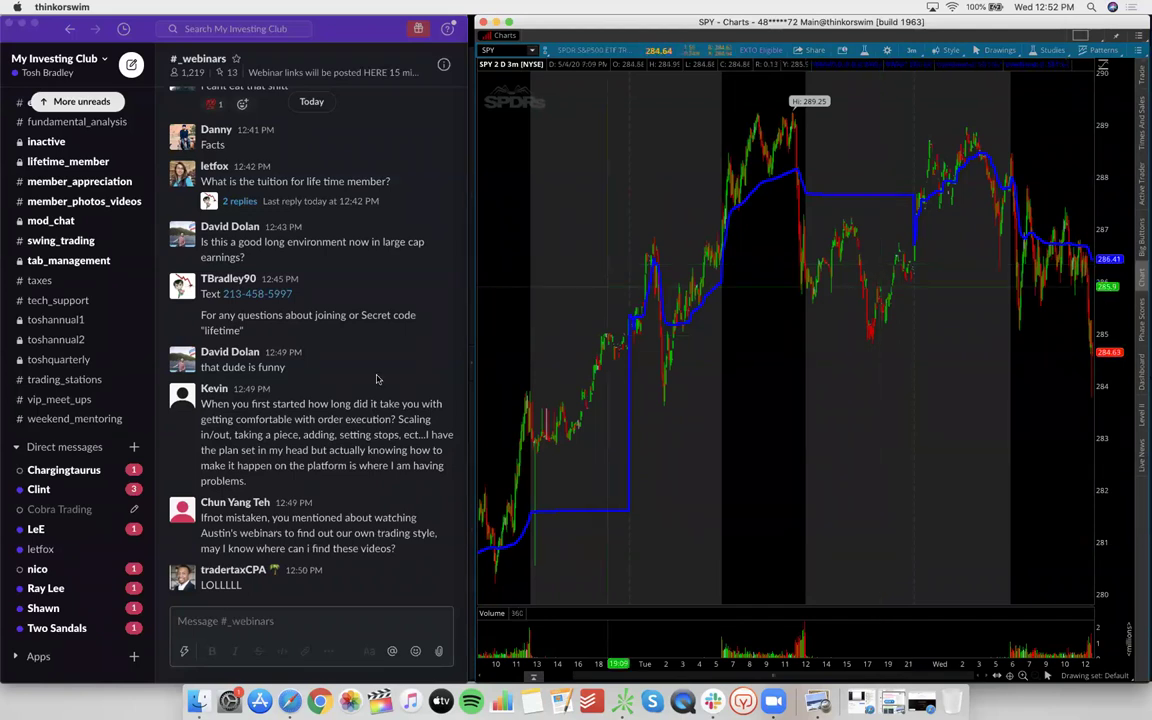
scroll(83, 507, "down", 1)
left_click(80, 663)
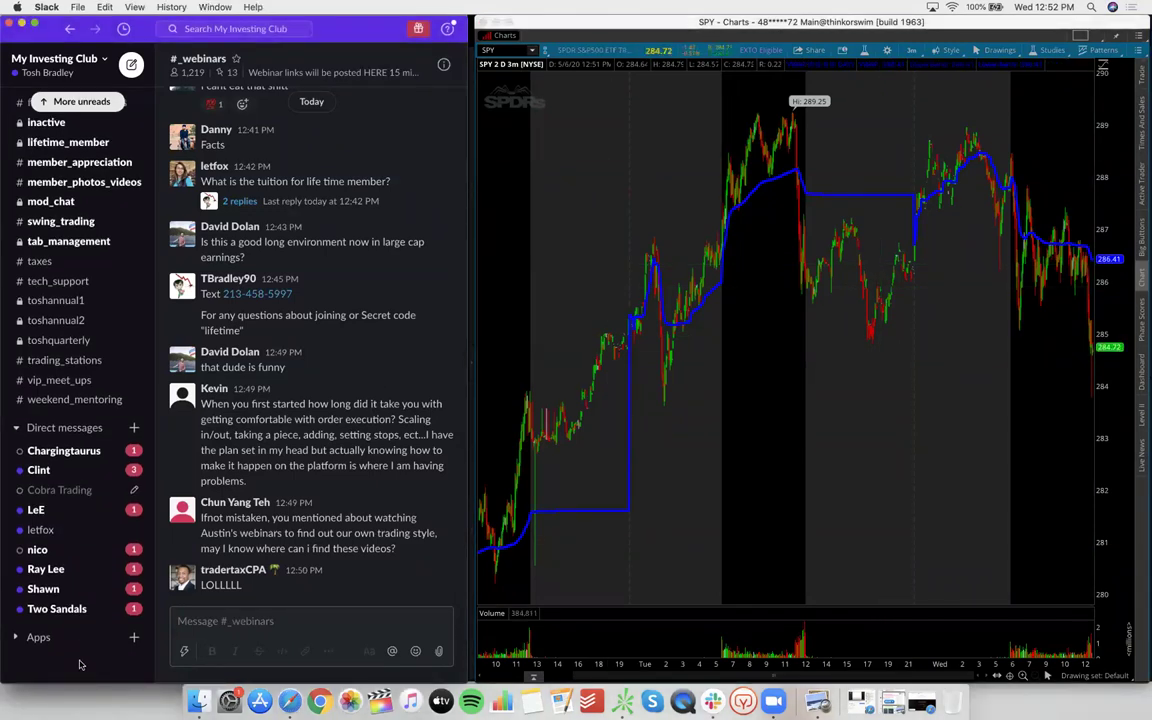
scroll(348, 541, "up", 1)
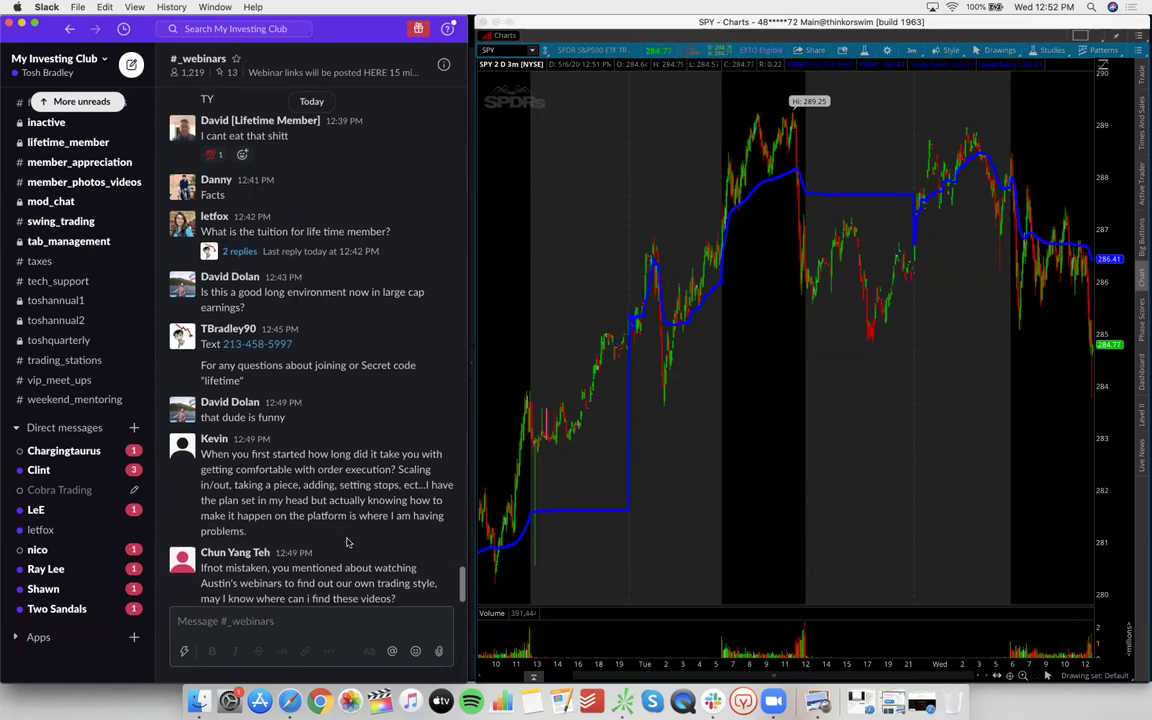
left_click_drag(248, 381, 199, 343)
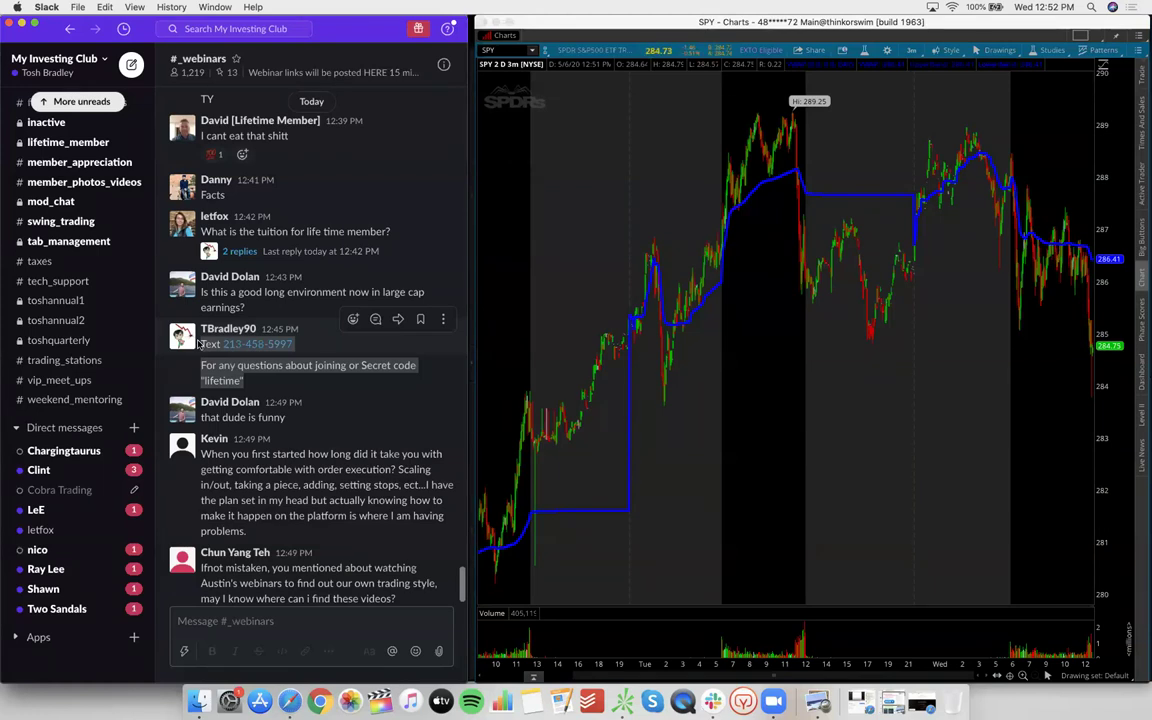
left_click(256, 396)
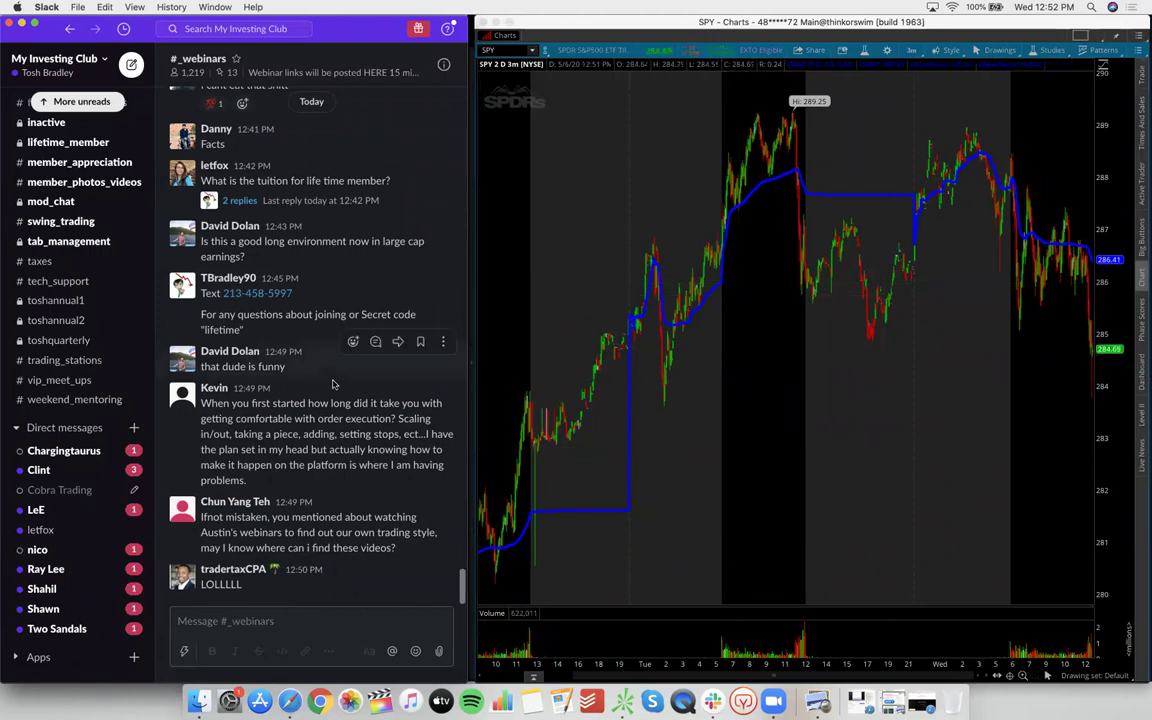
scroll(107, 600, "down", 1)
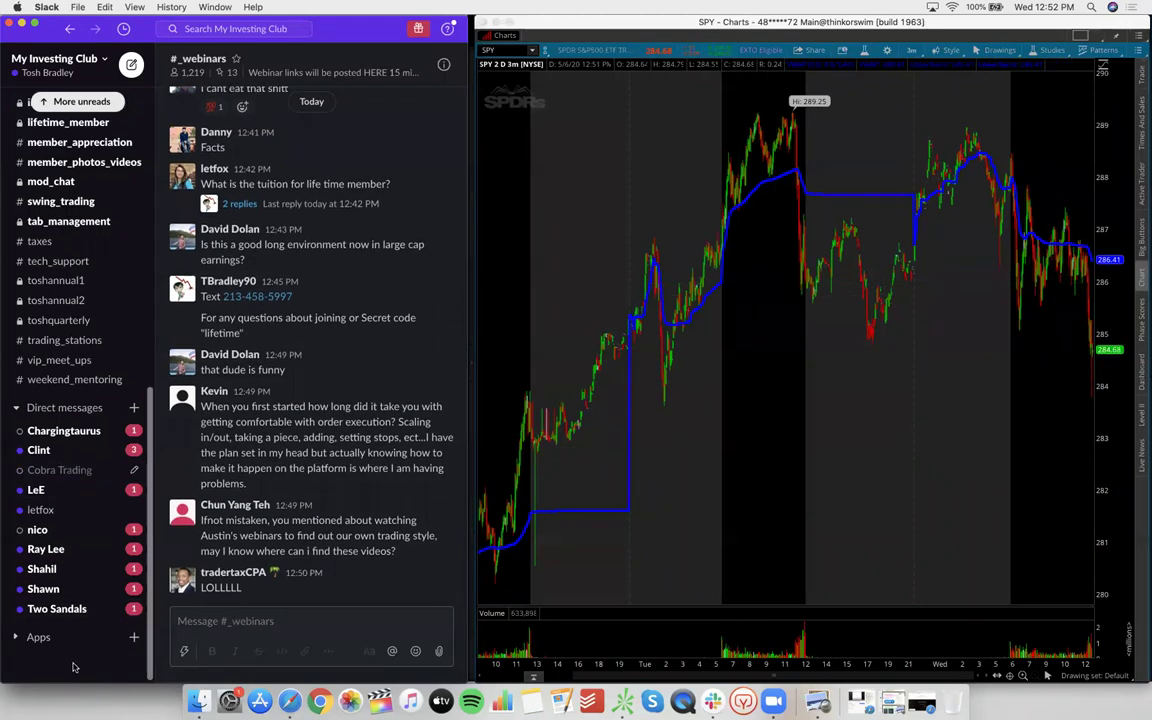